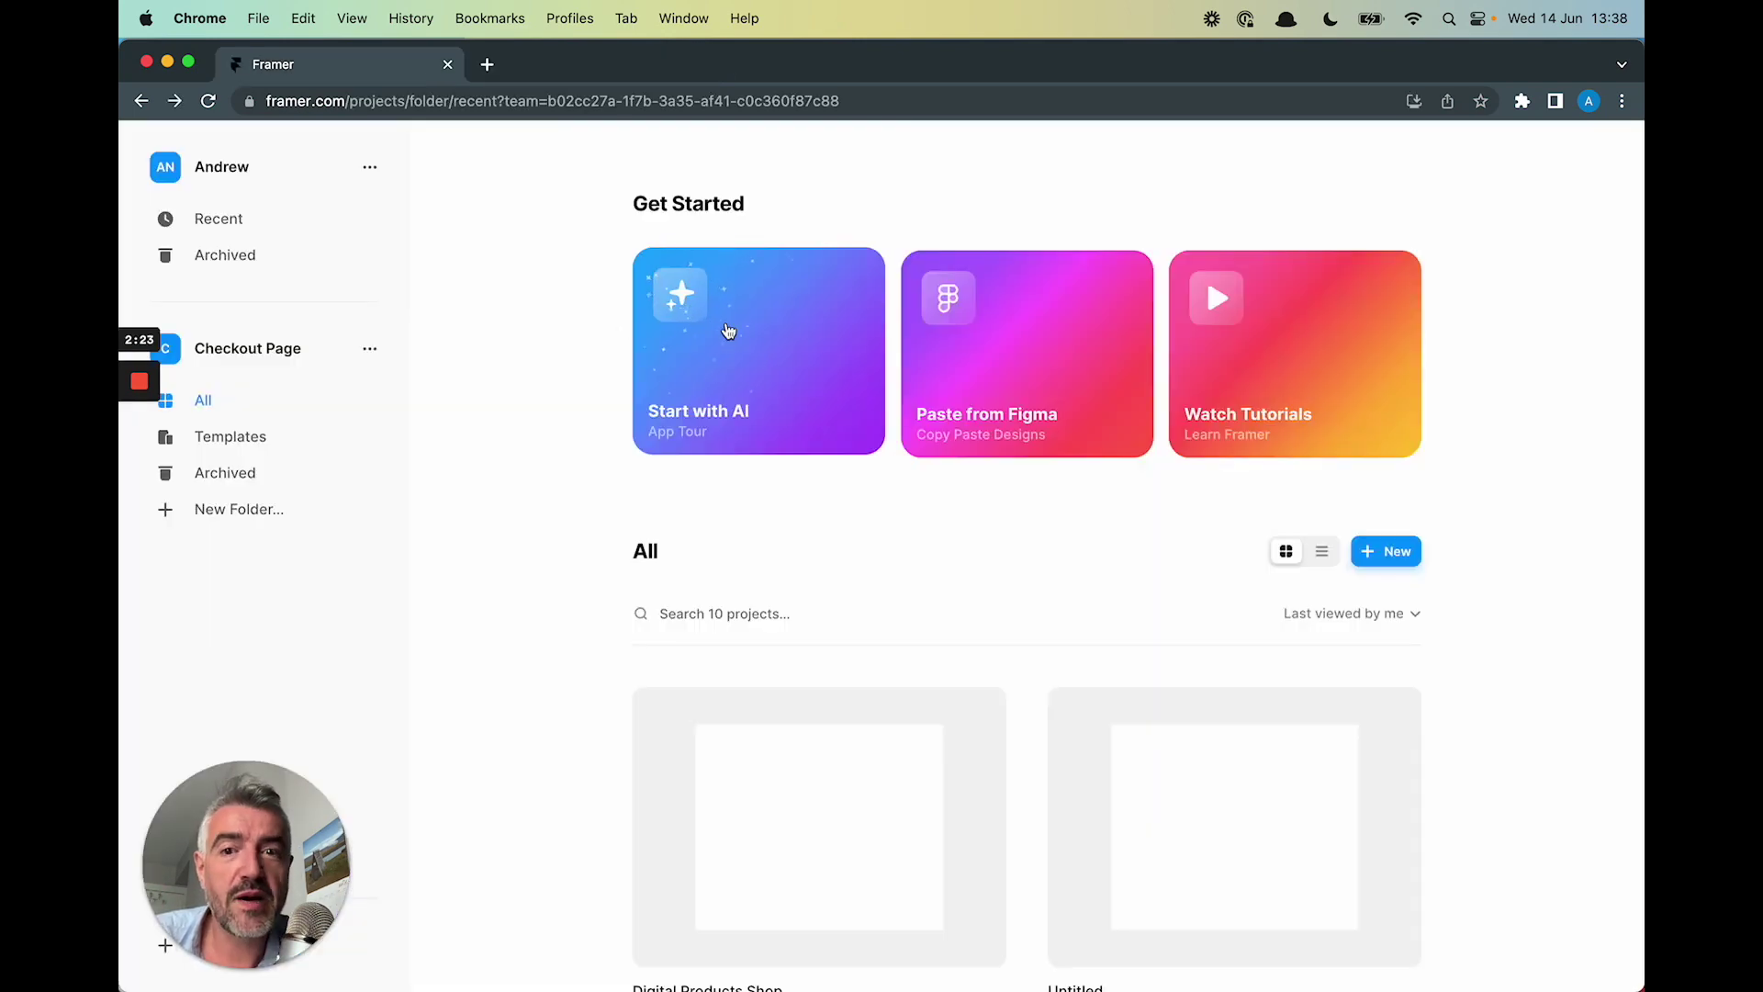
Switch to the other window showing the Framer projects dashboard
key(super+grave)
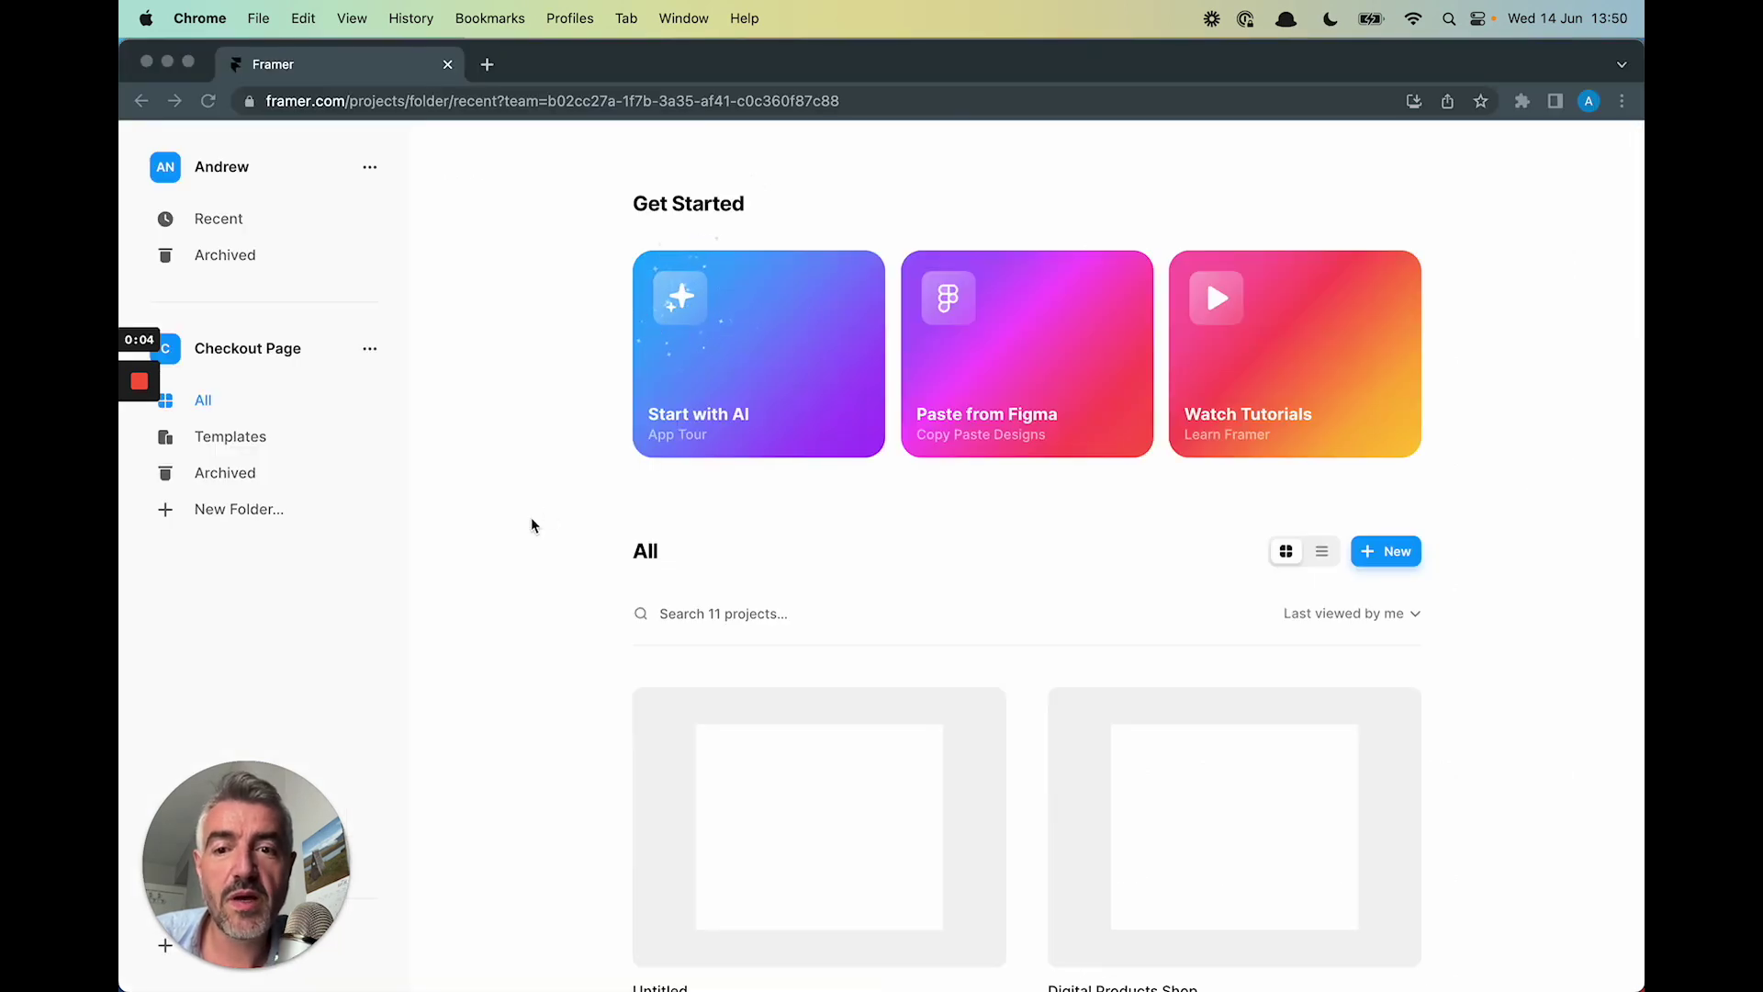
Start a new project and prompt the AI for a one-page site selling an ebook about marketing
click(727, 309)
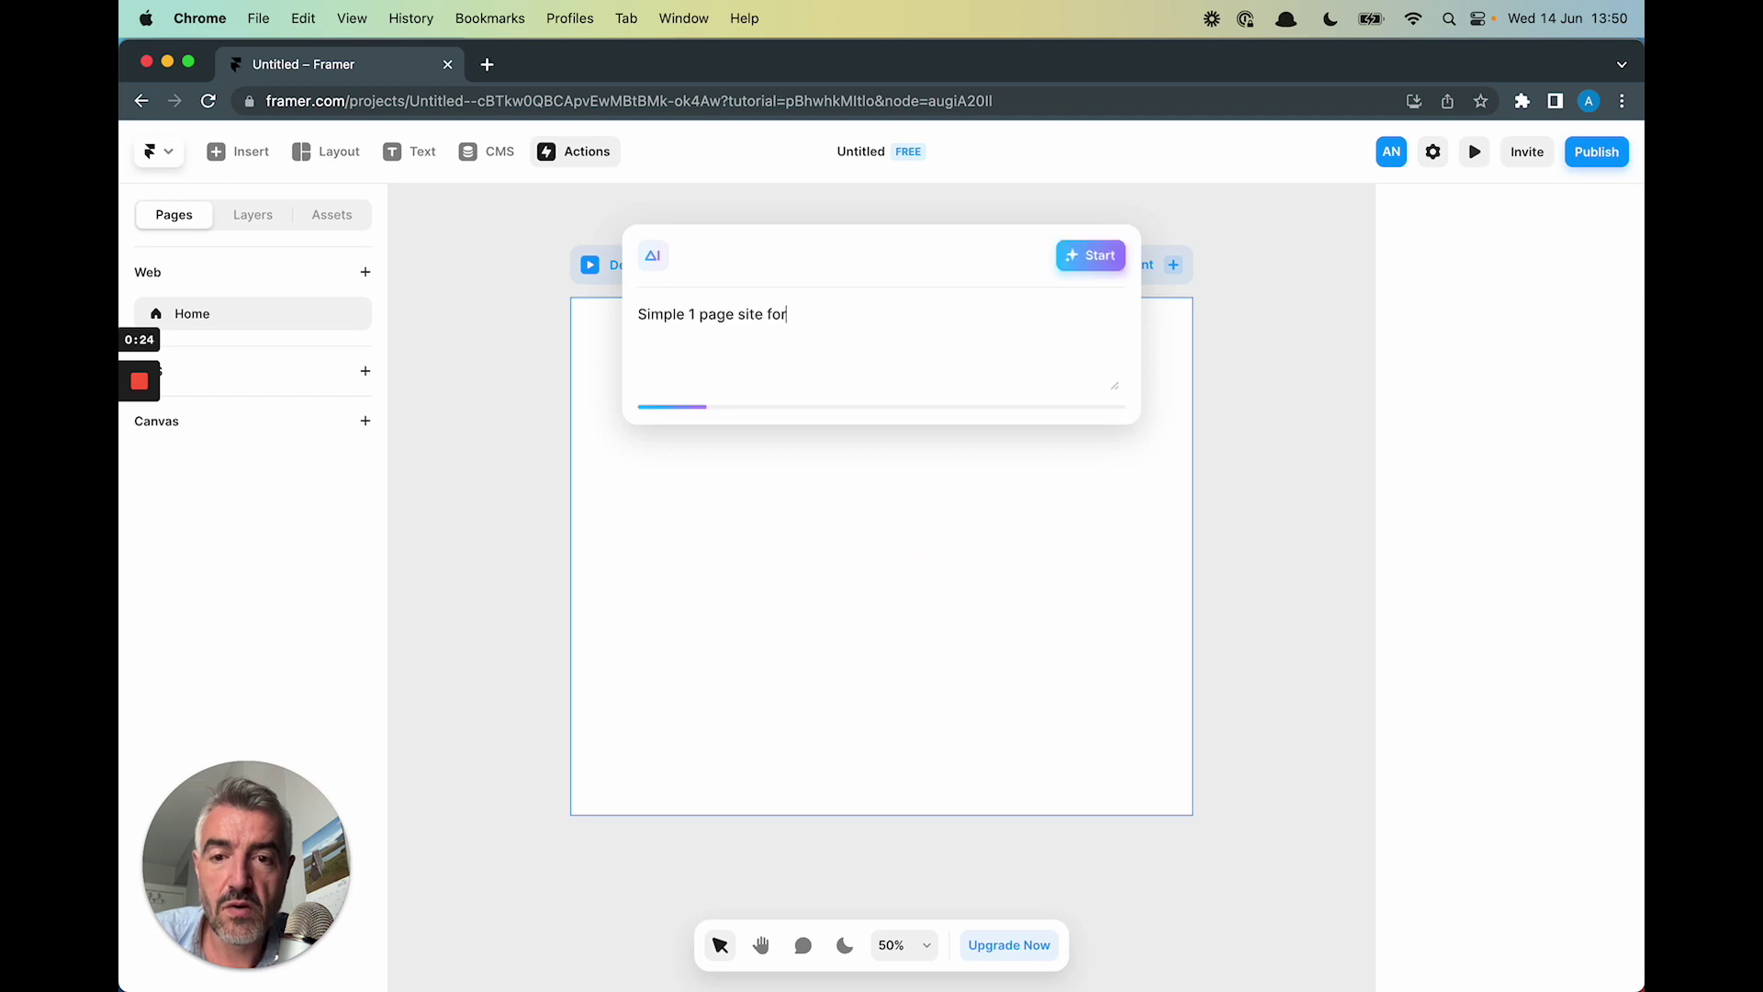
text(selling )
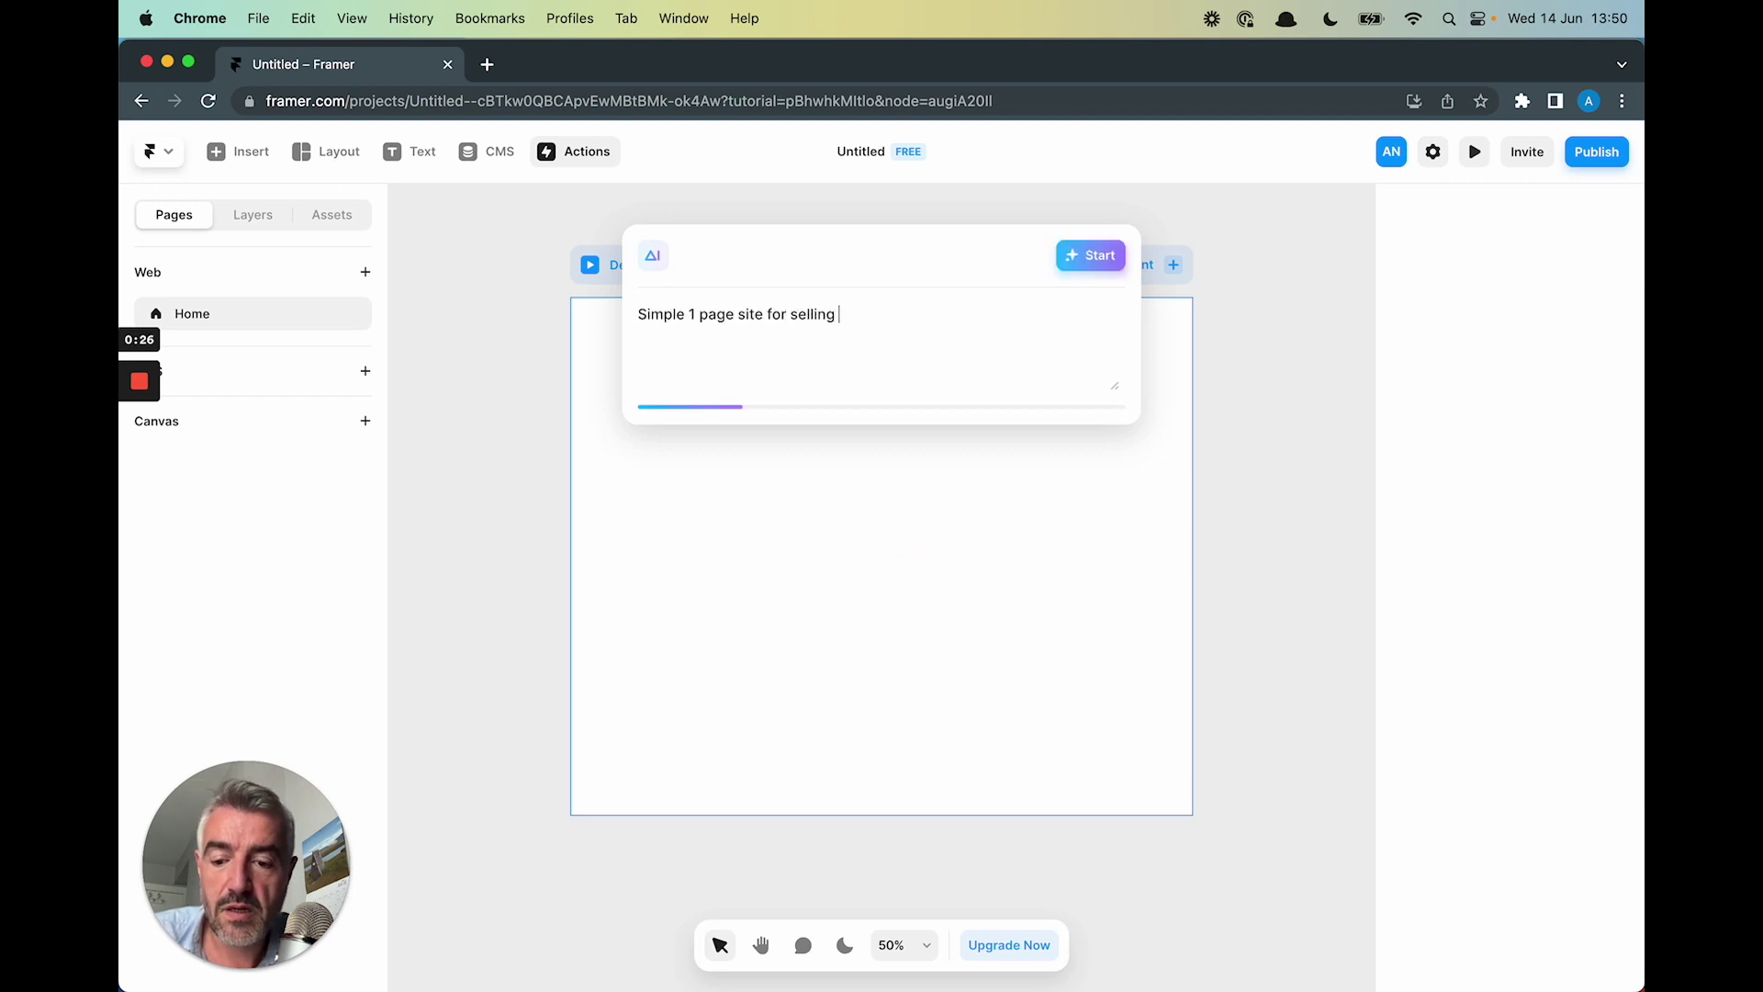
text(a n ebook )
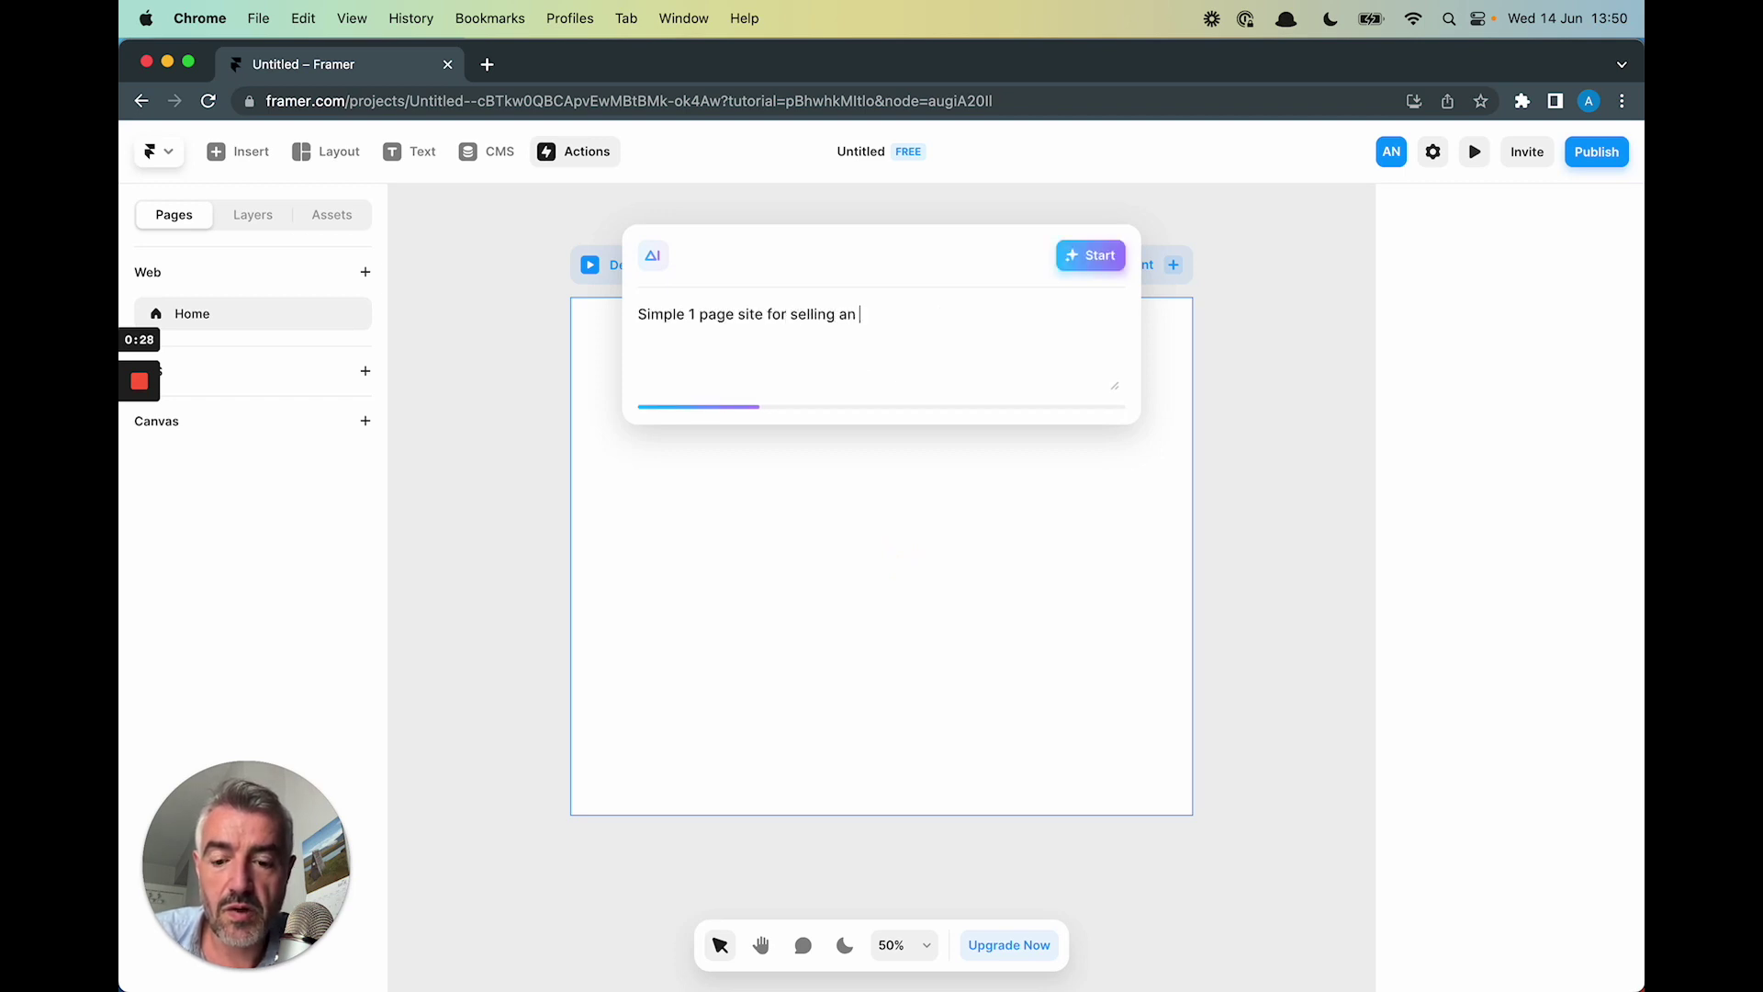
text(about marketing)
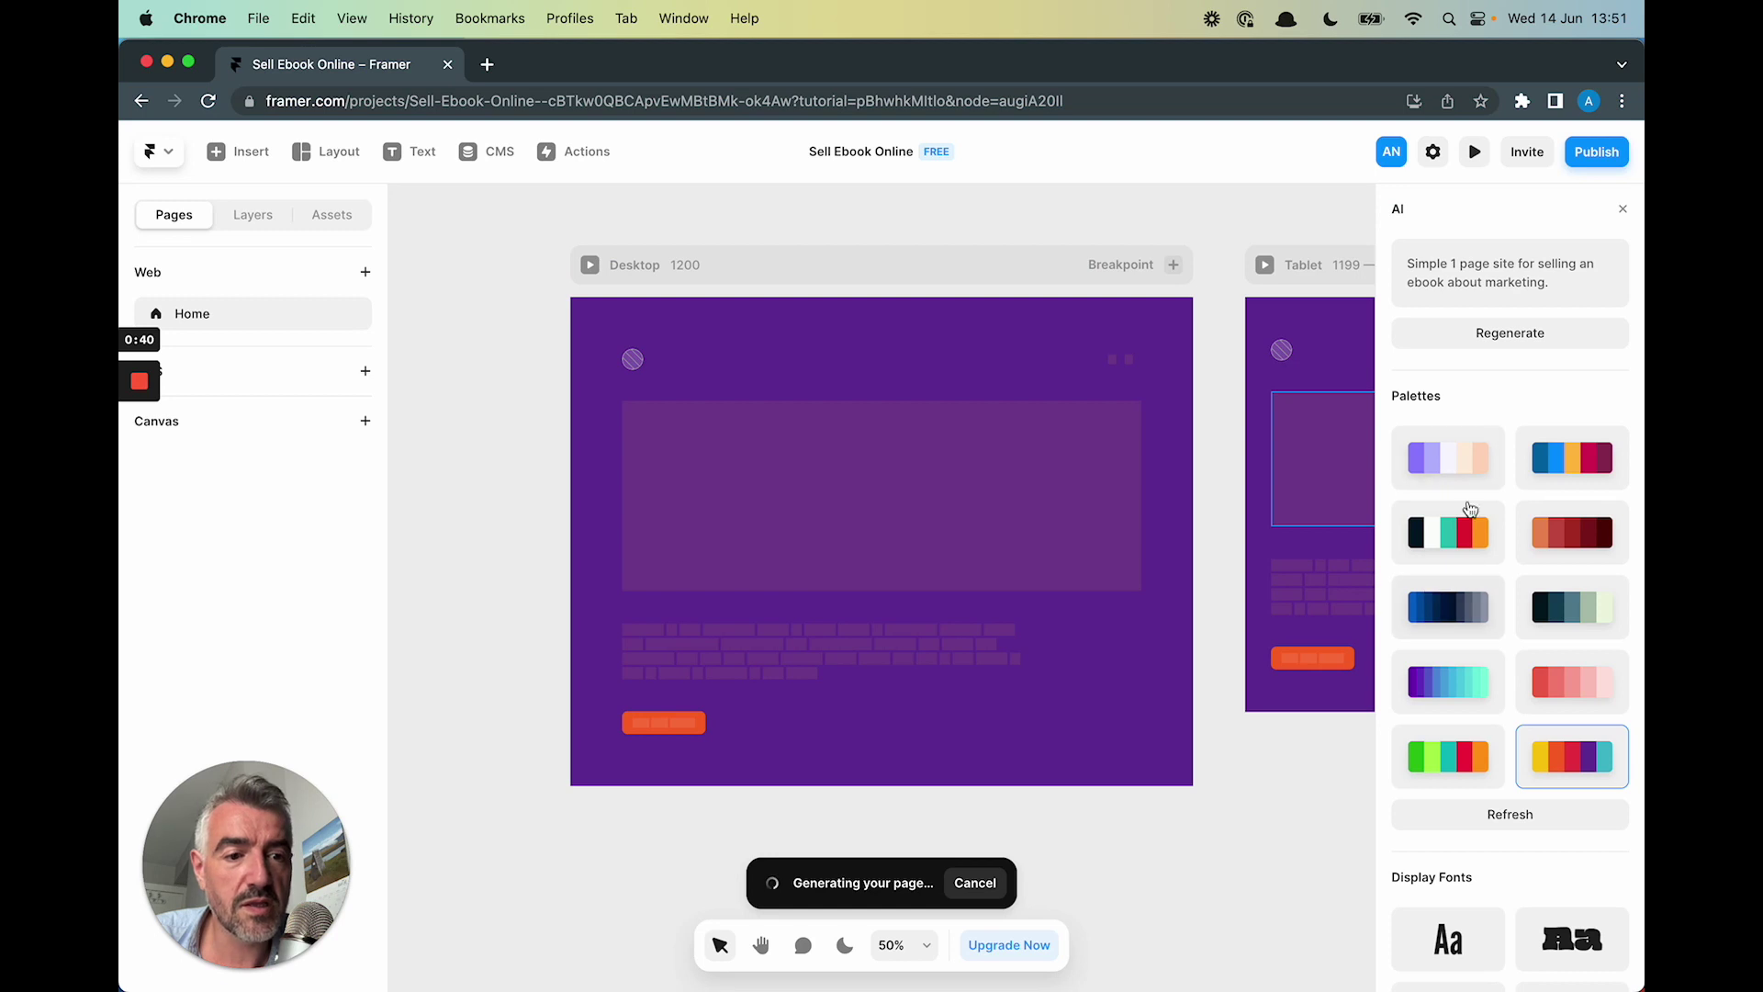
scroll(1488, 680, down, 5)
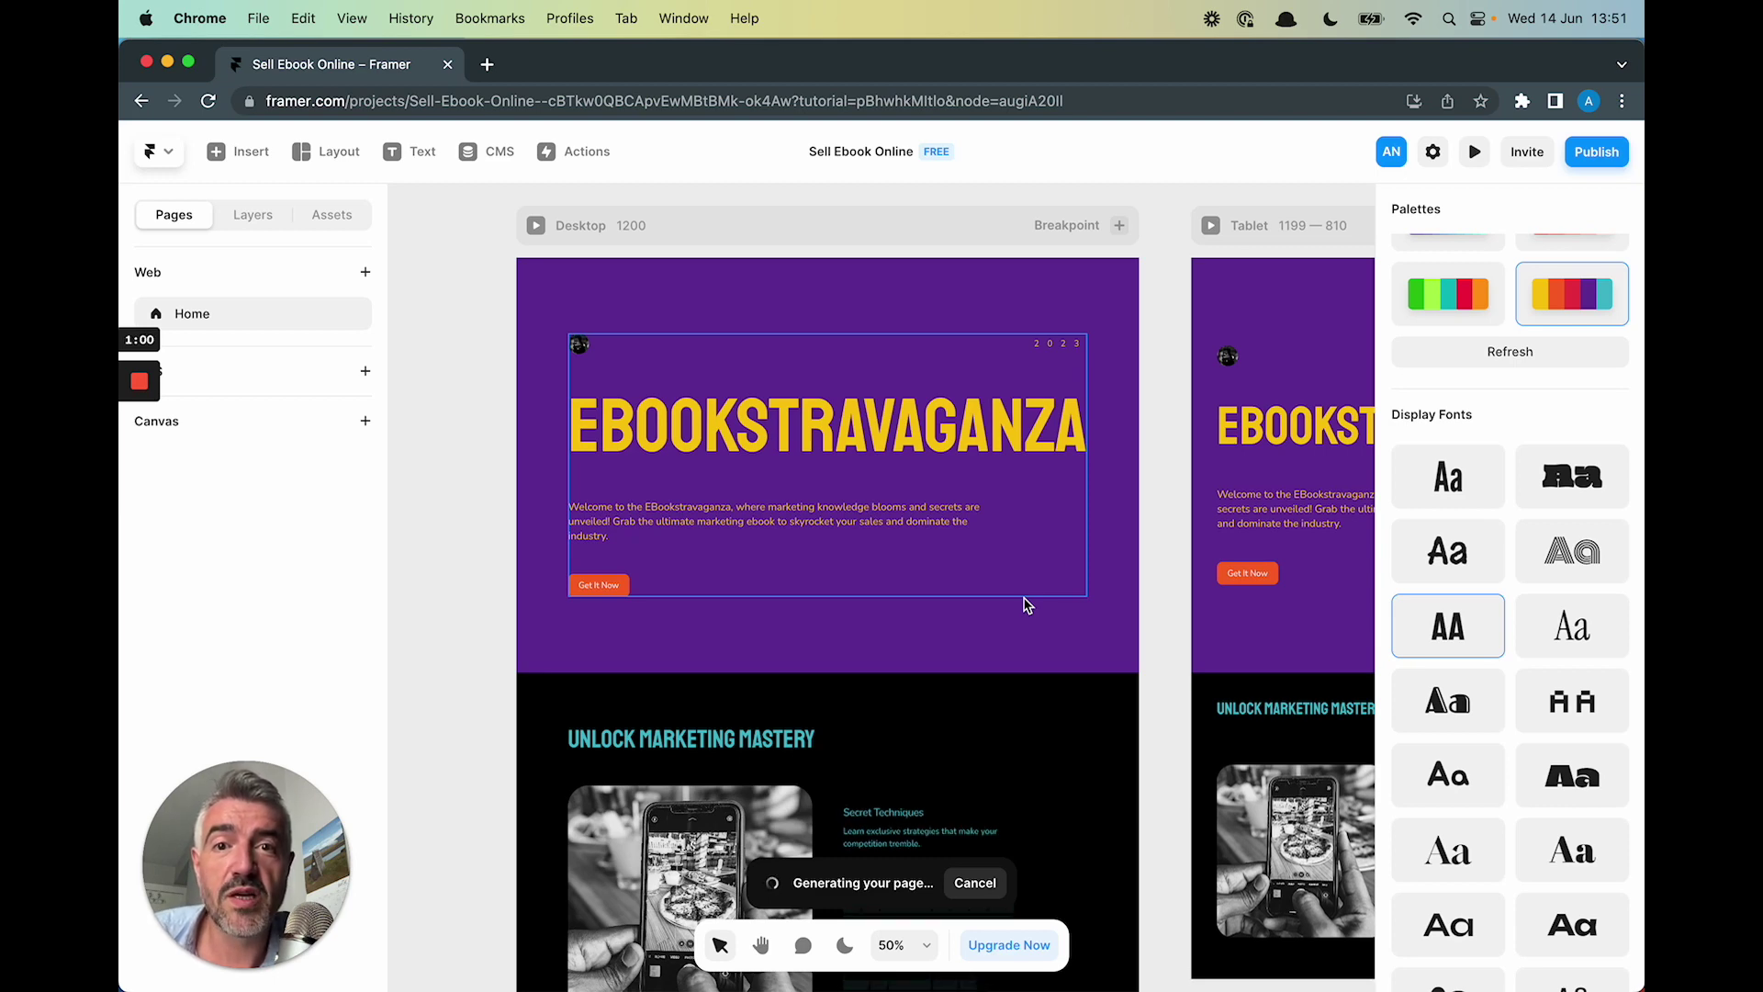
Scroll through the generated EBOOKSTRAVAGANZA page to review its sections
scroll(1027, 604, down, 3)
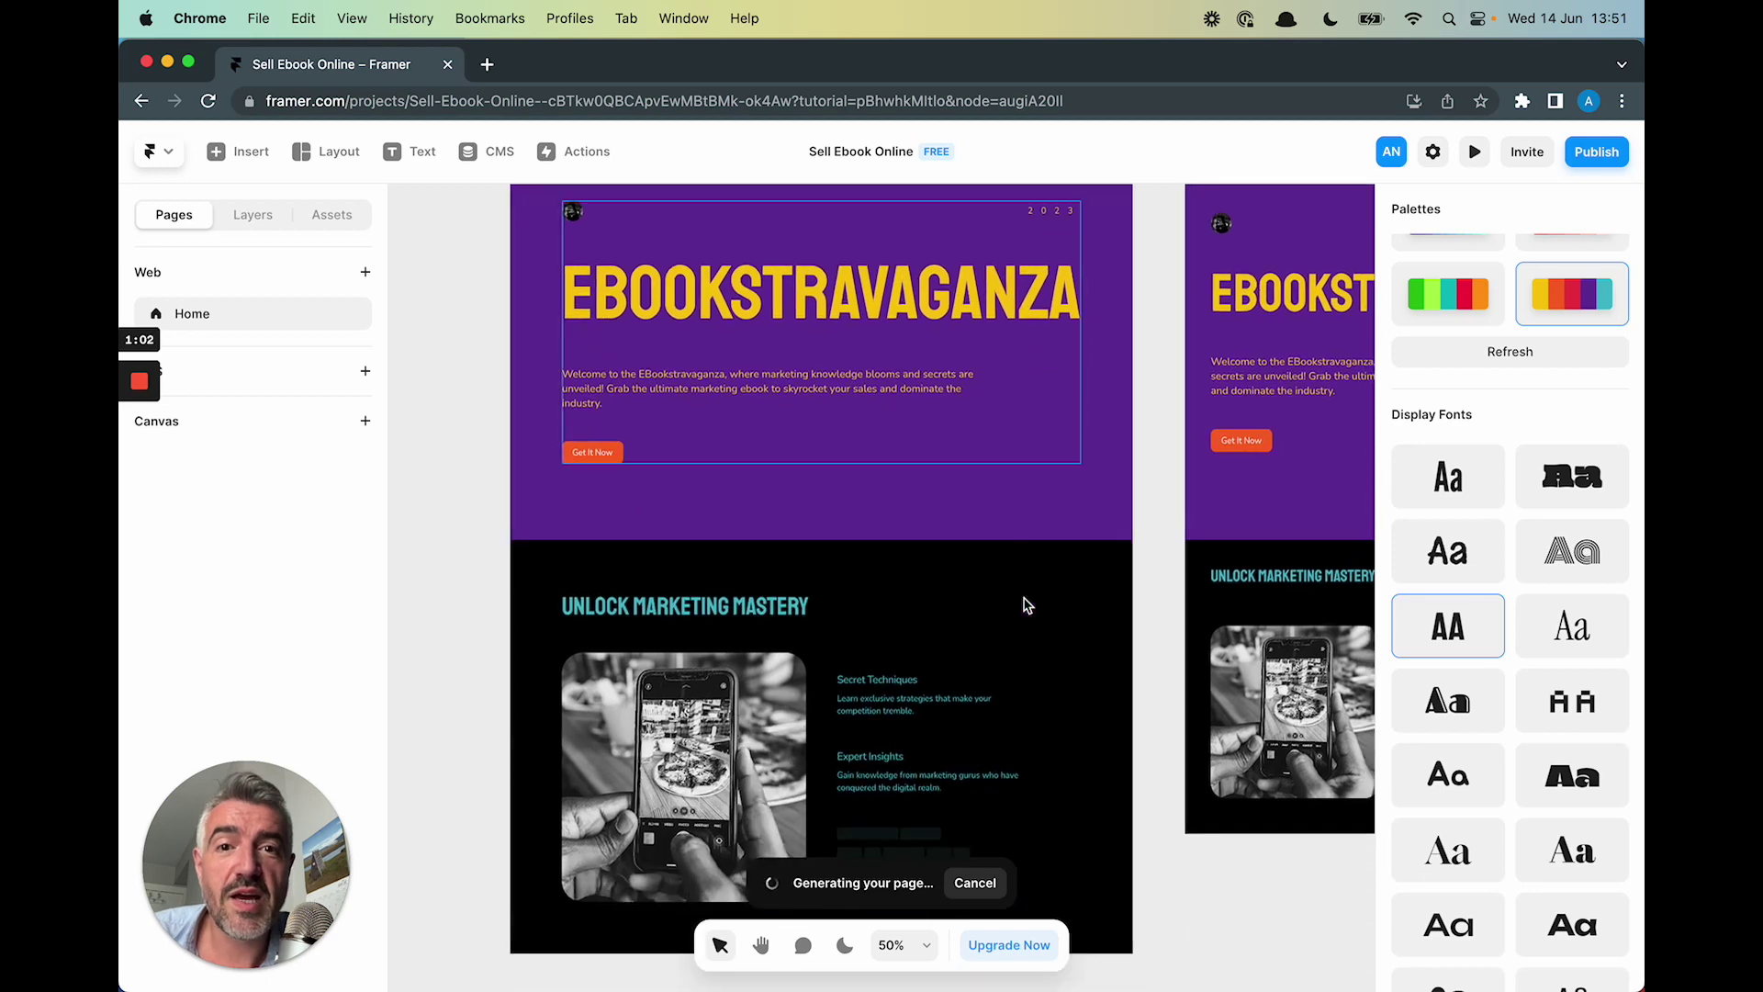
scroll(1026, 604, down, 3)
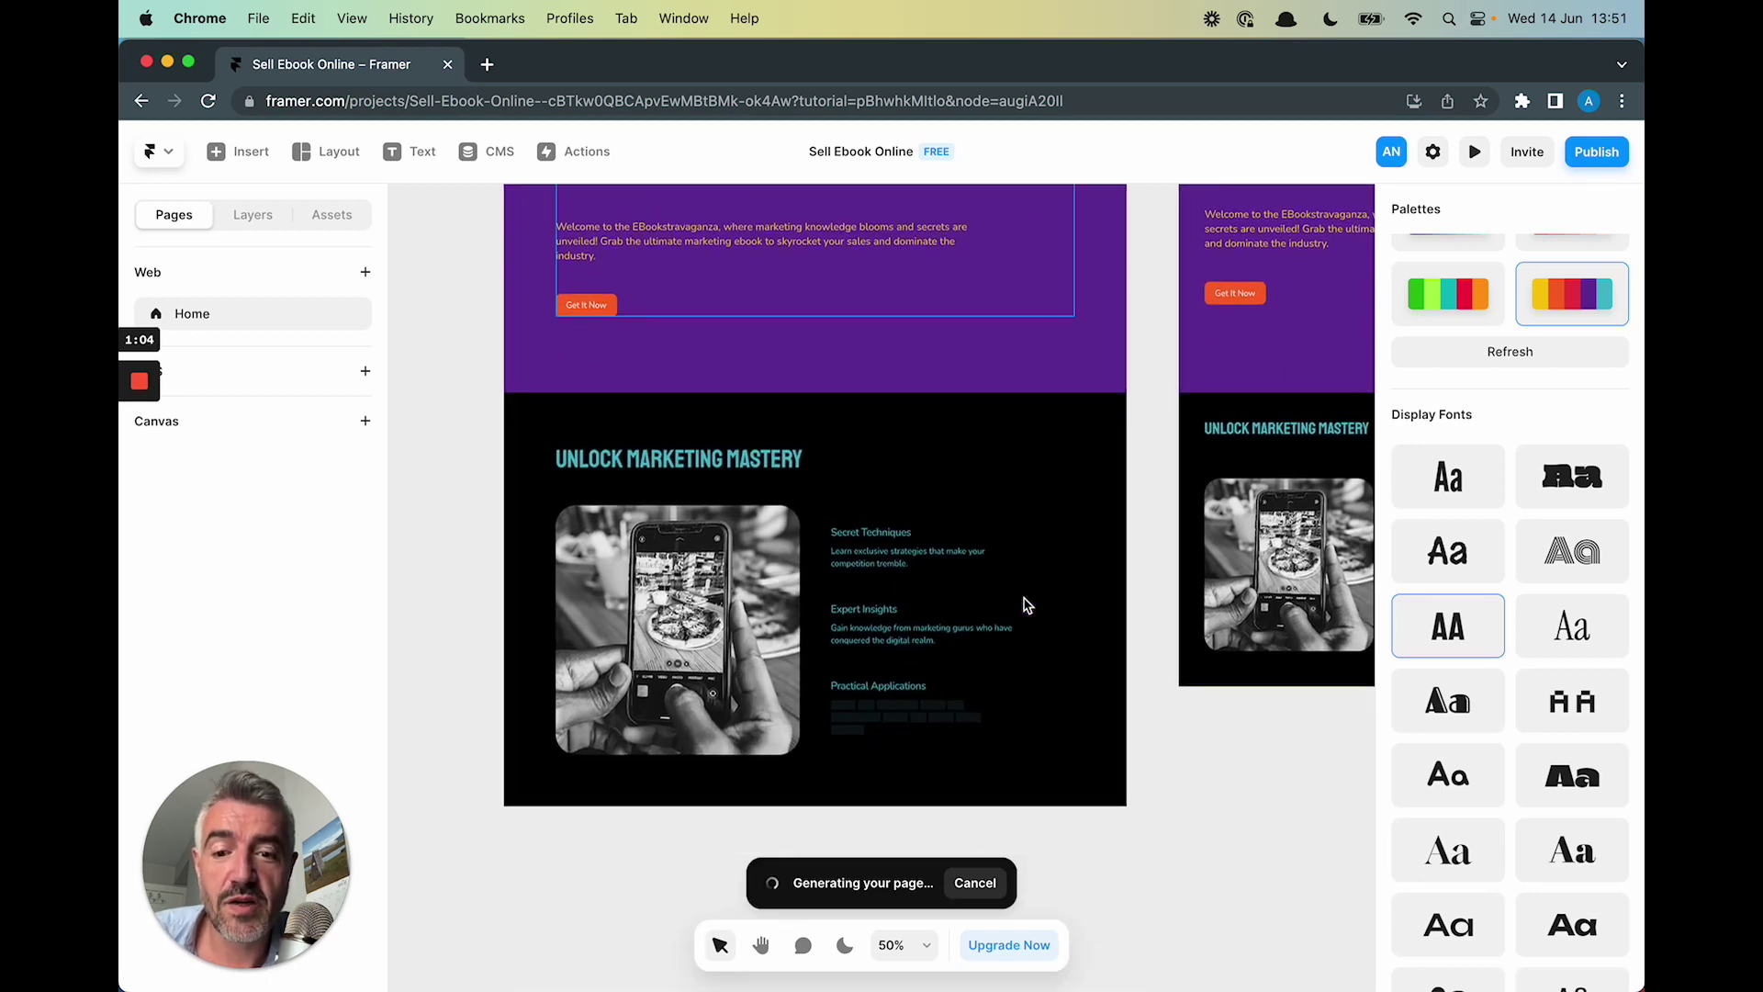
scroll(807, 464, up, 5)
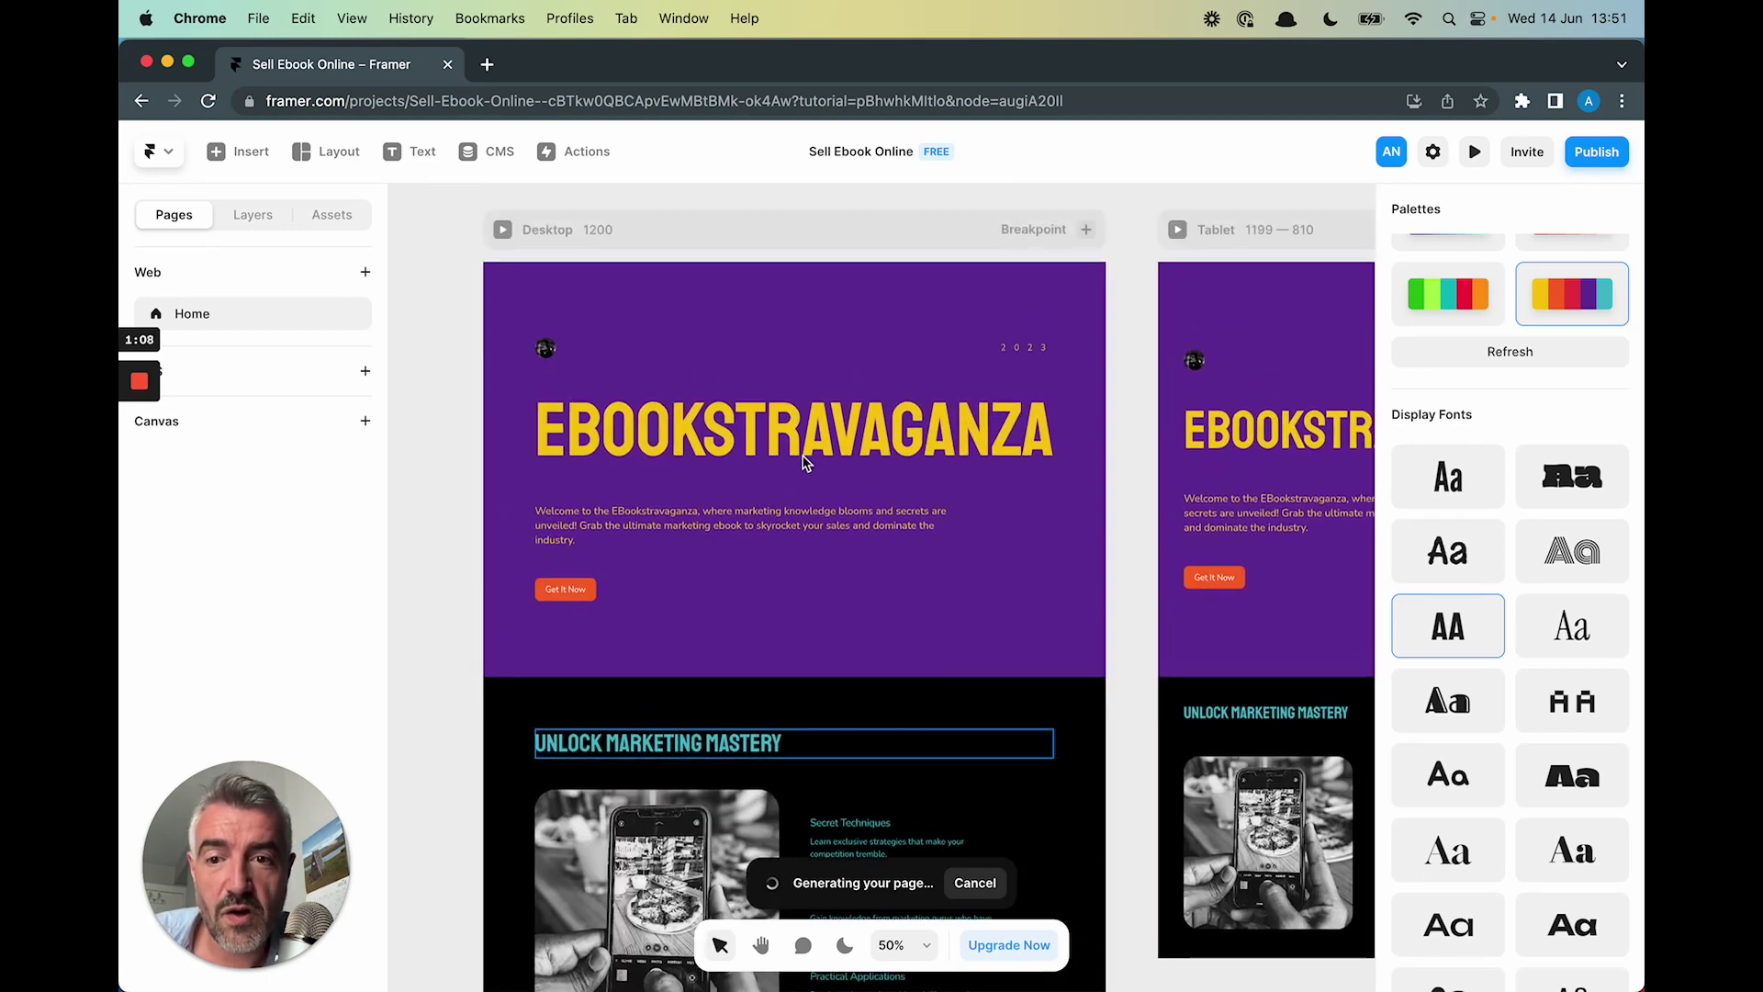
scroll(803, 462, up, 5)
scroll(803, 462, down, 5)
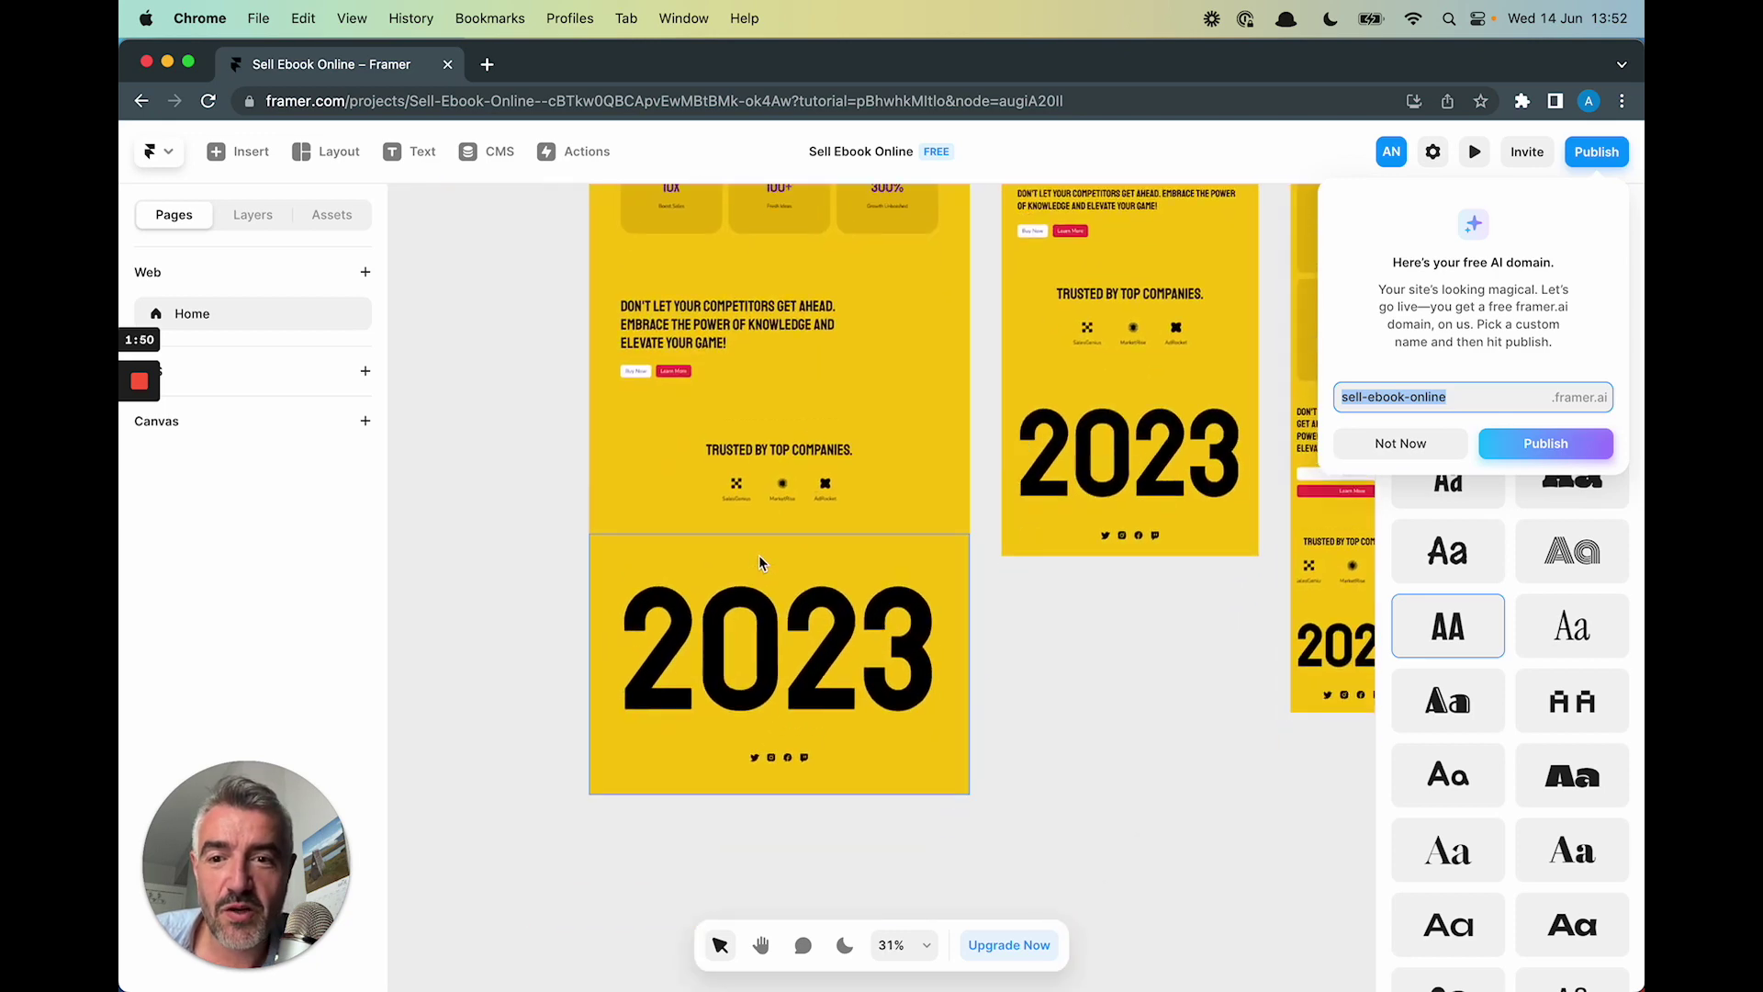
Select the Unlock Marketing Mastery heading text, then publish to sell-ebook-online.framer.ai and open the live site
double_click(695, 449)
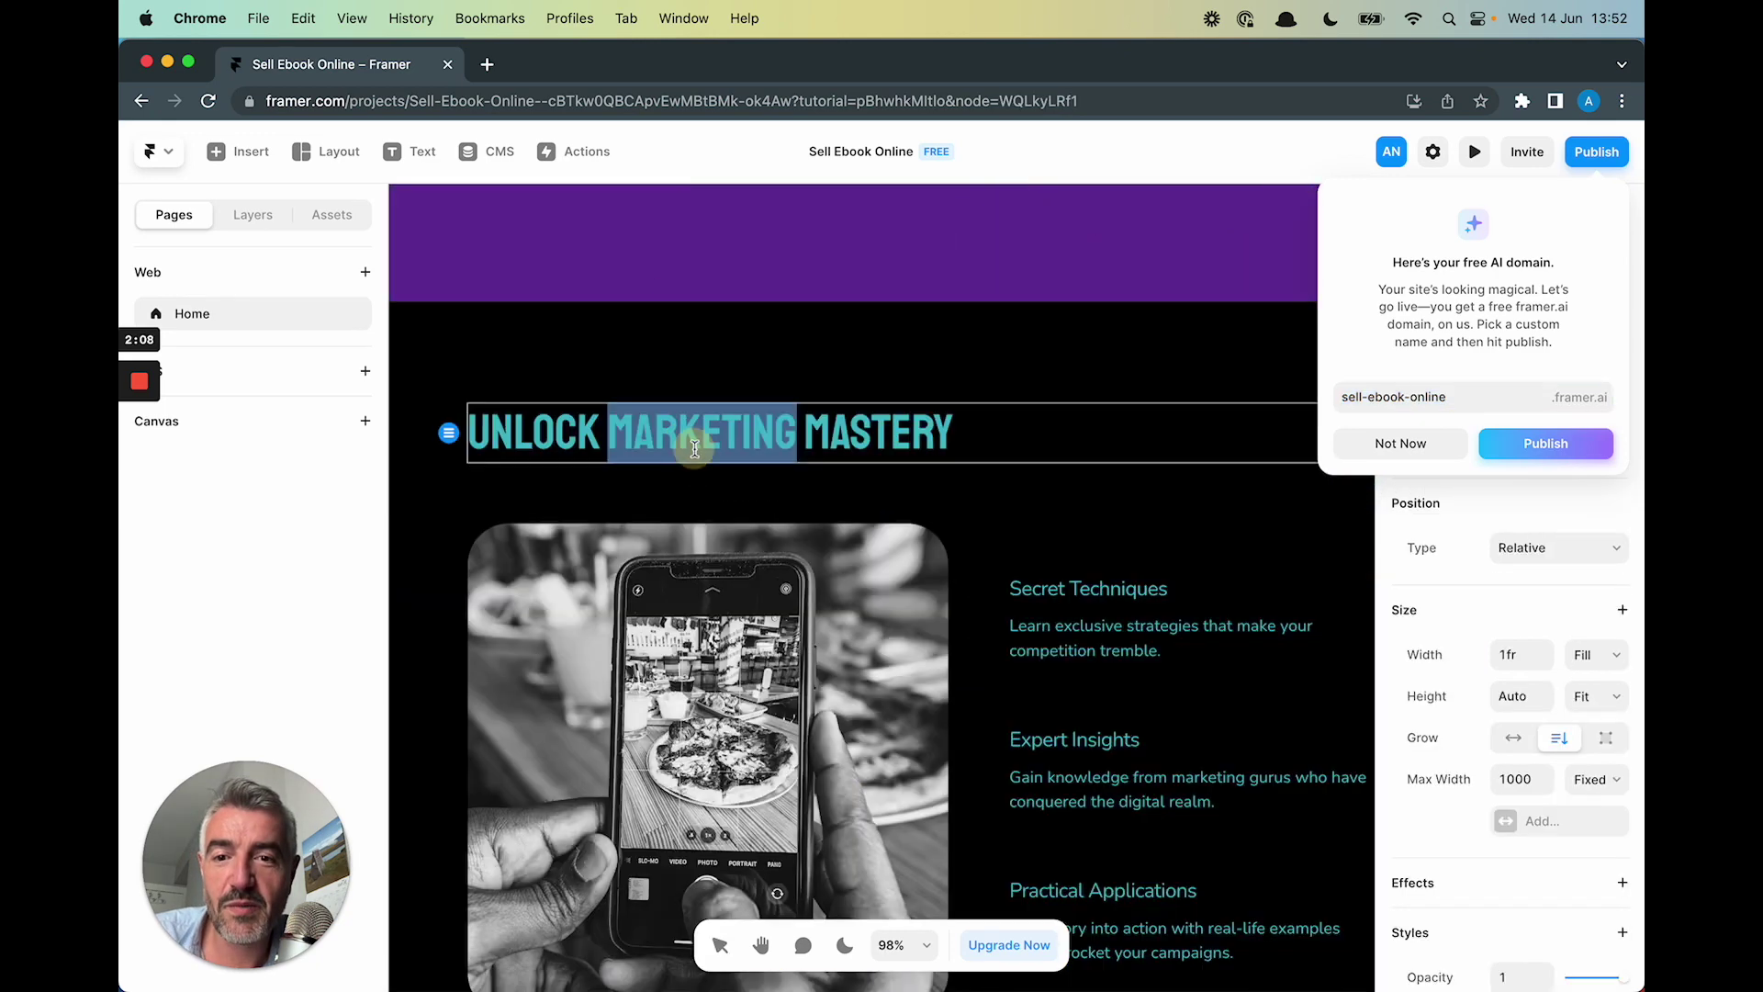
key(super+a)
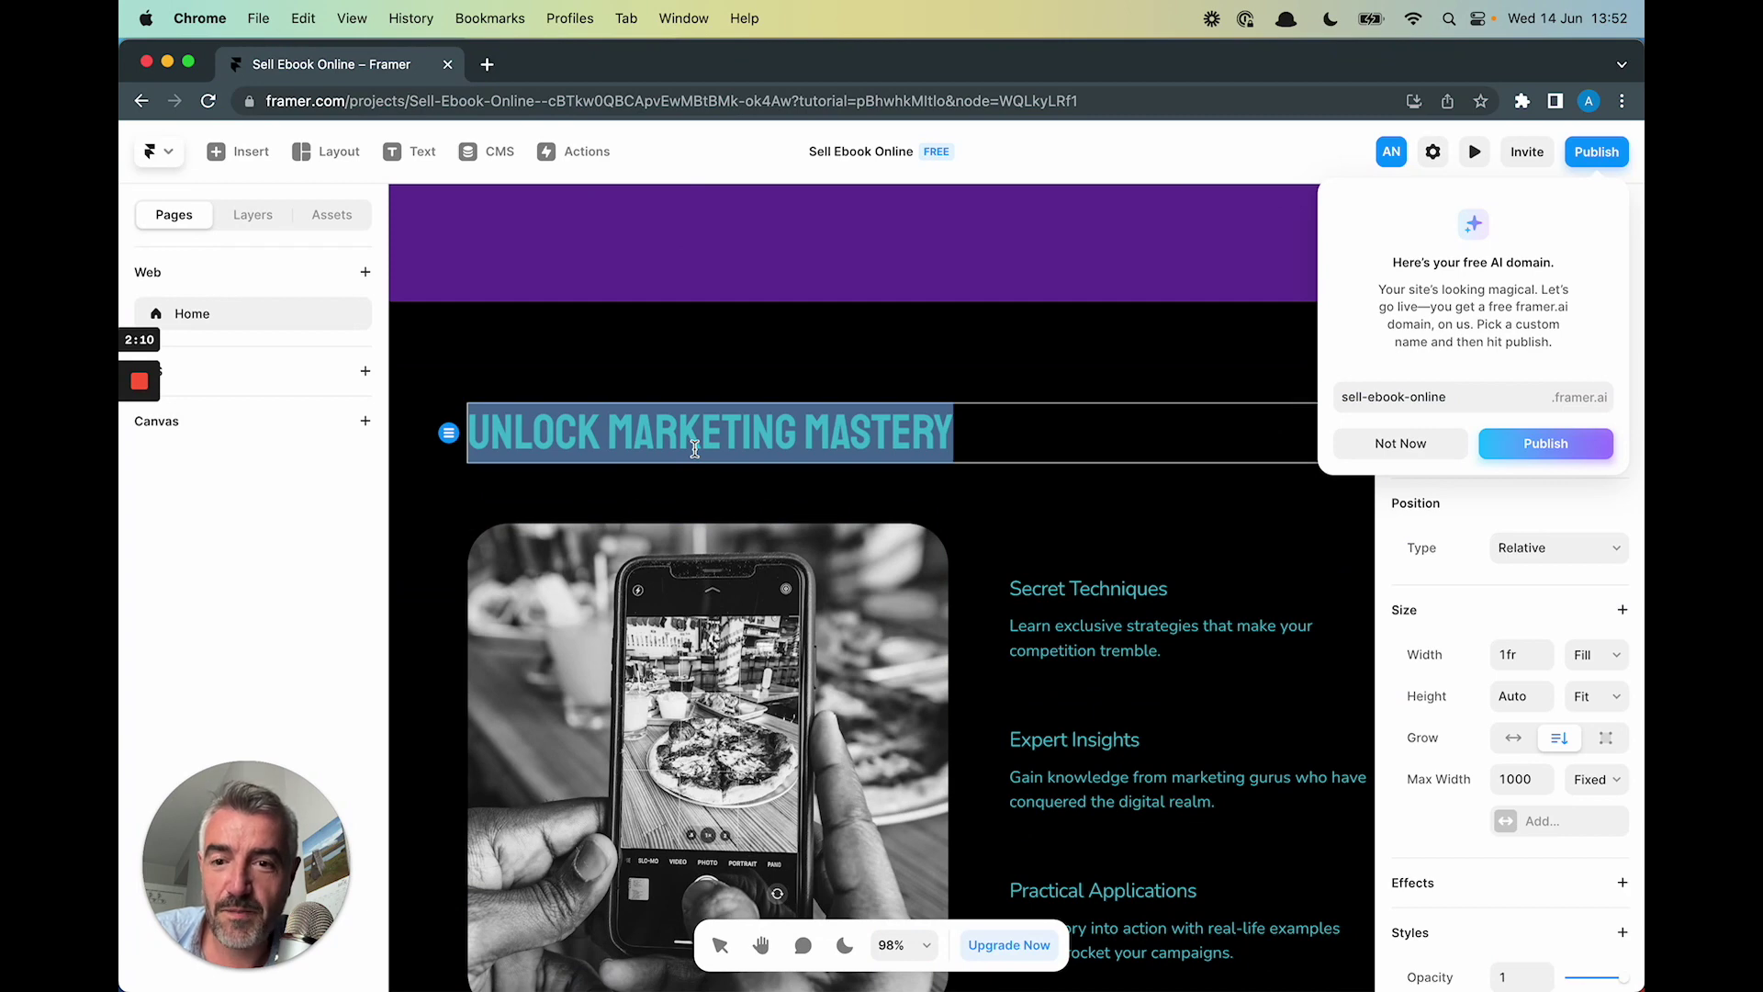
scroll(695, 449, down, 5)
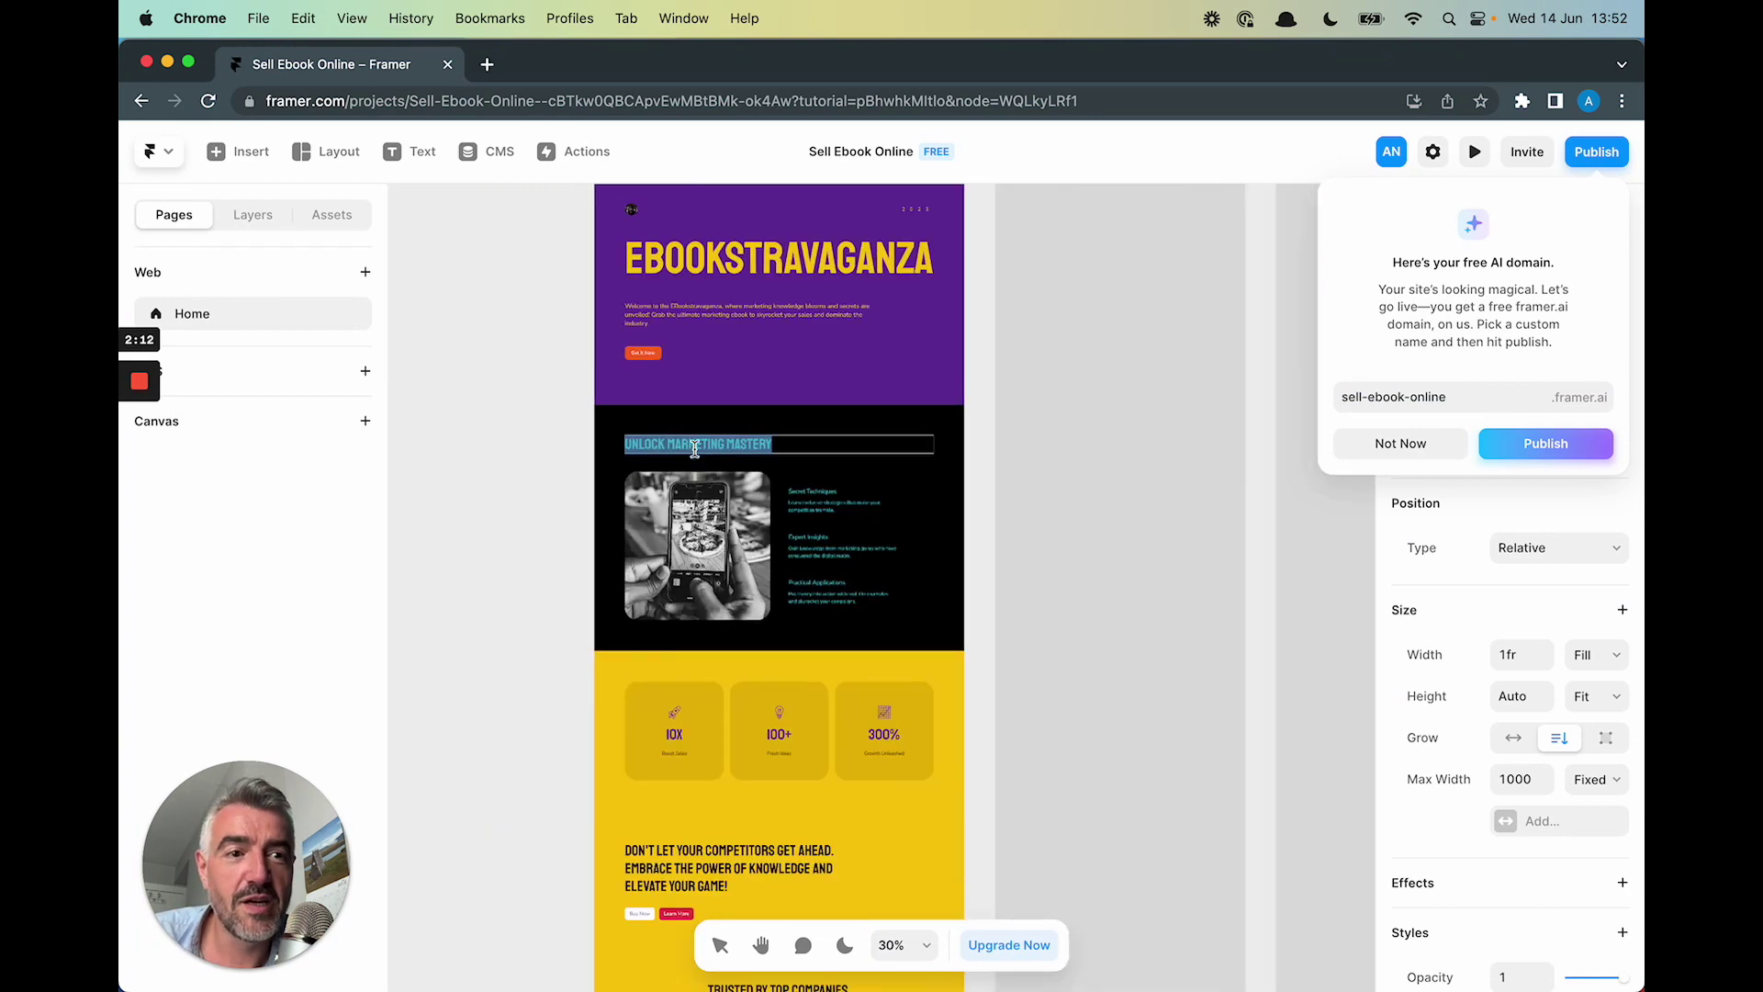
click(1539, 444)
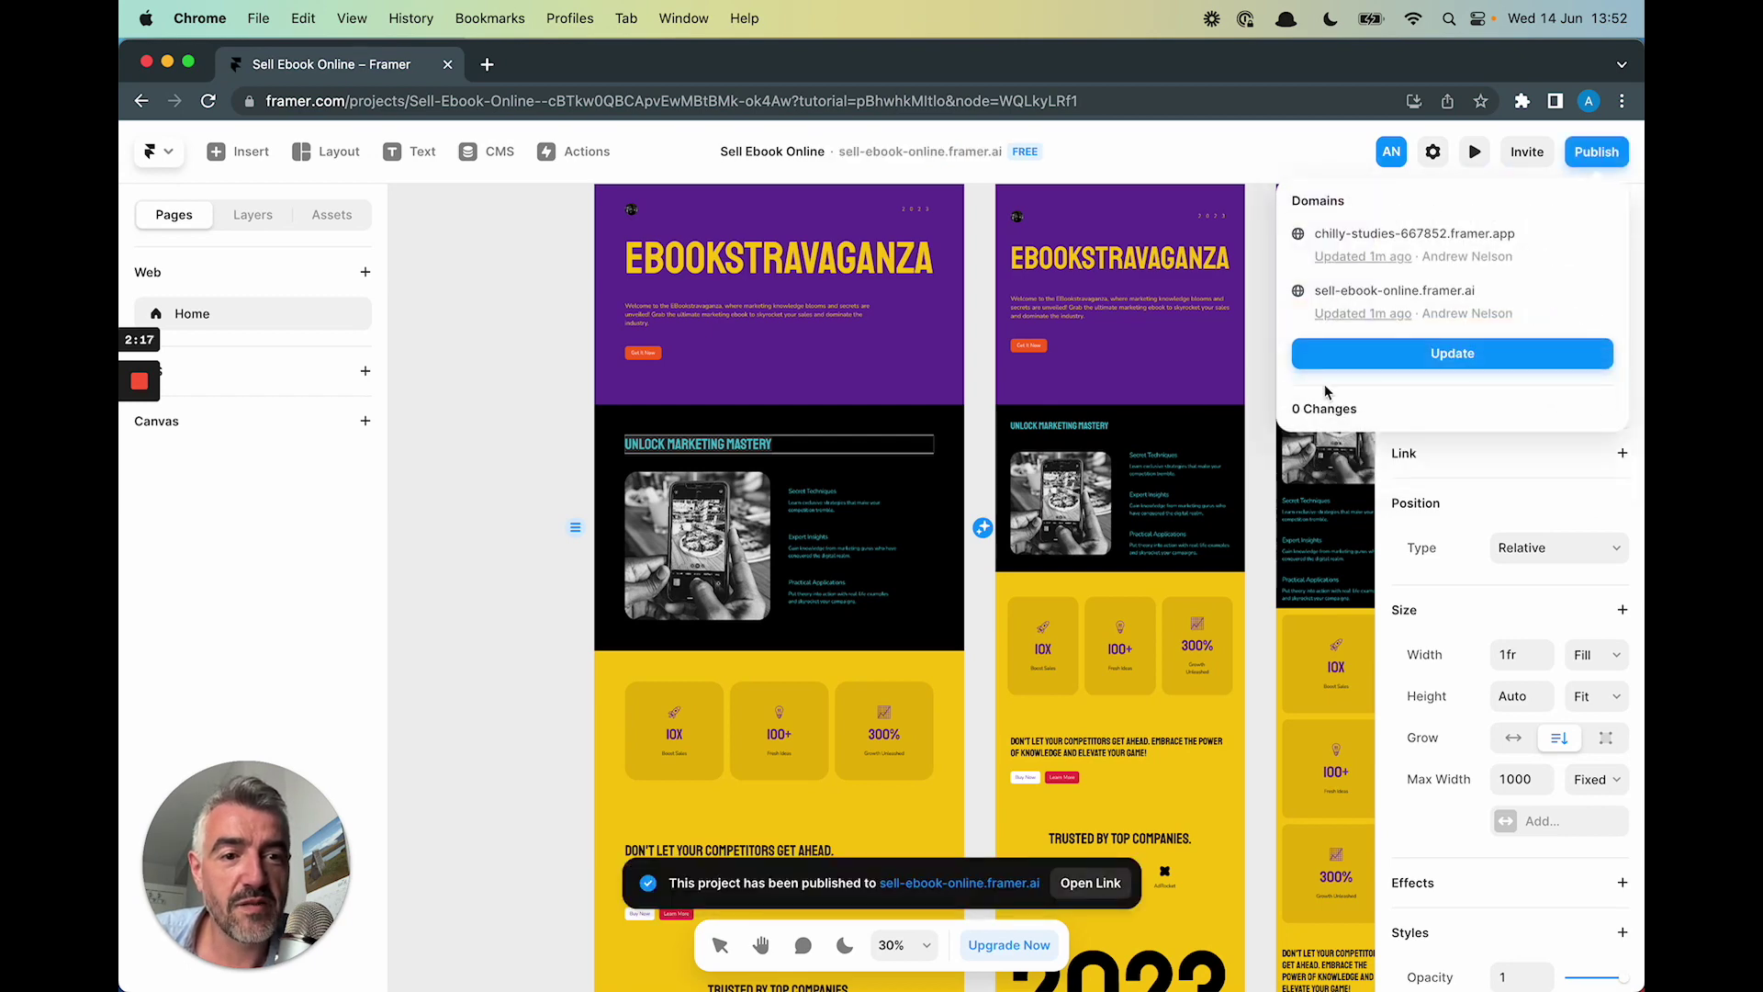
click(1340, 291)
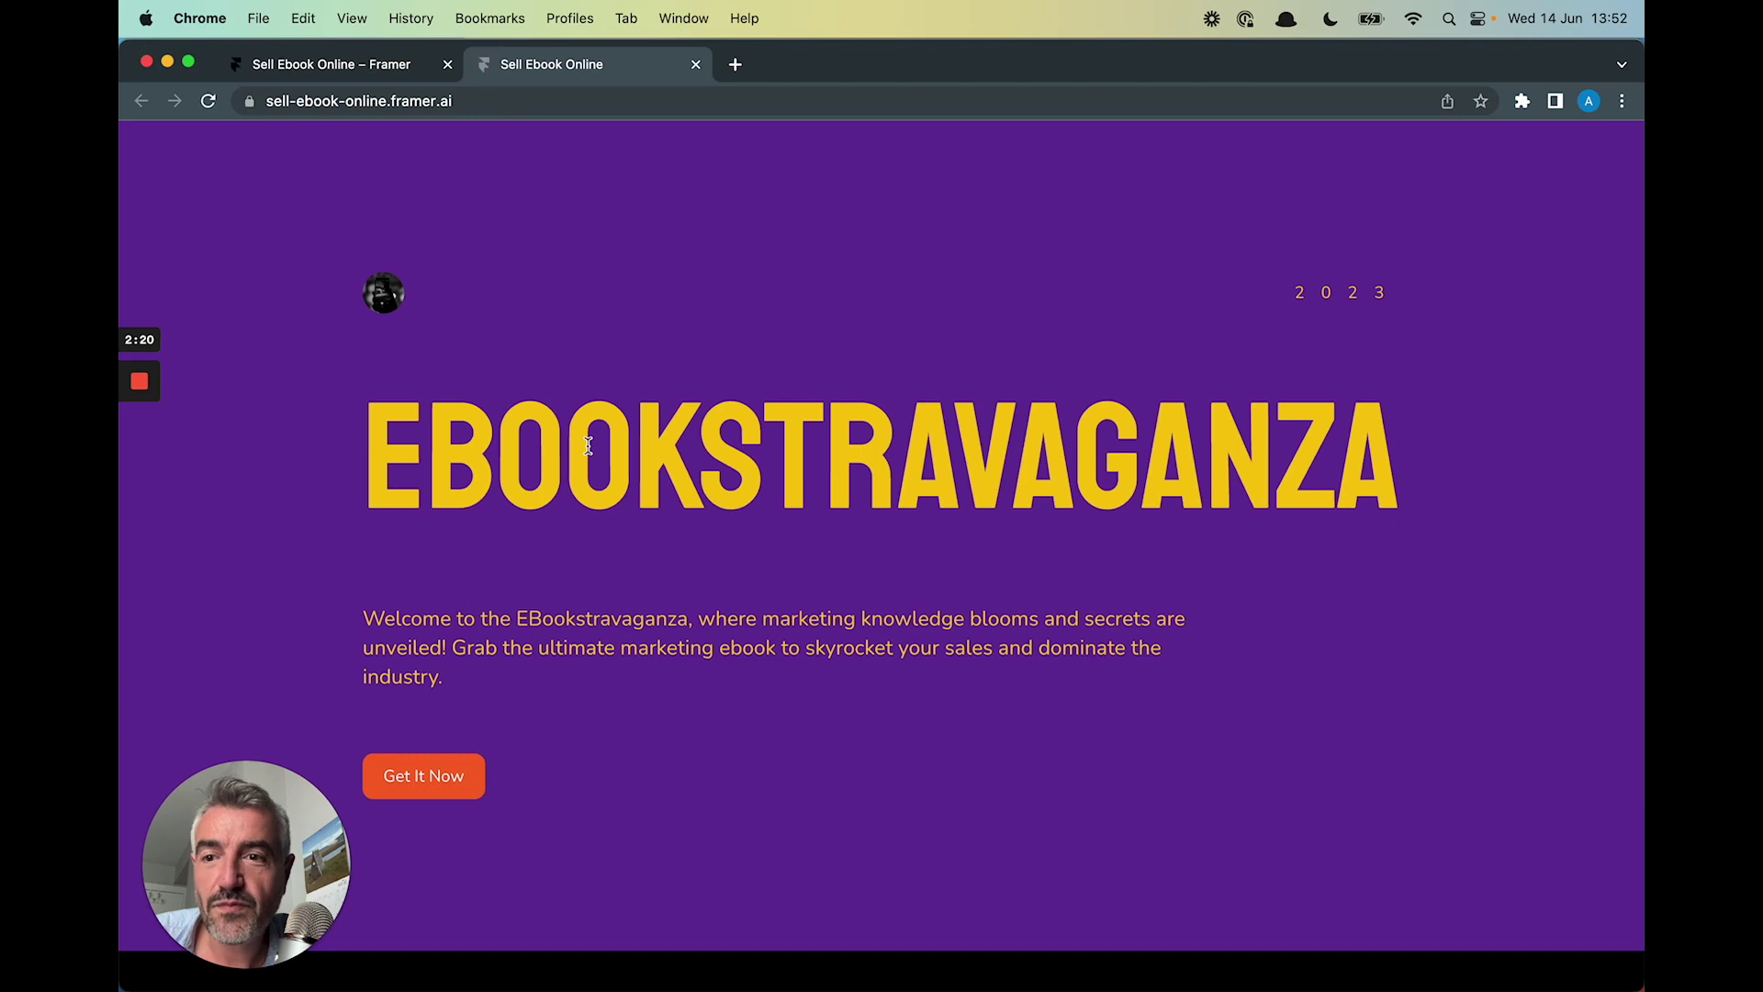
Scroll the live site to check its Buy Now button, then go back to the previous tab
scroll(589, 451, down, 10)
scroll(589, 449, down, 15)
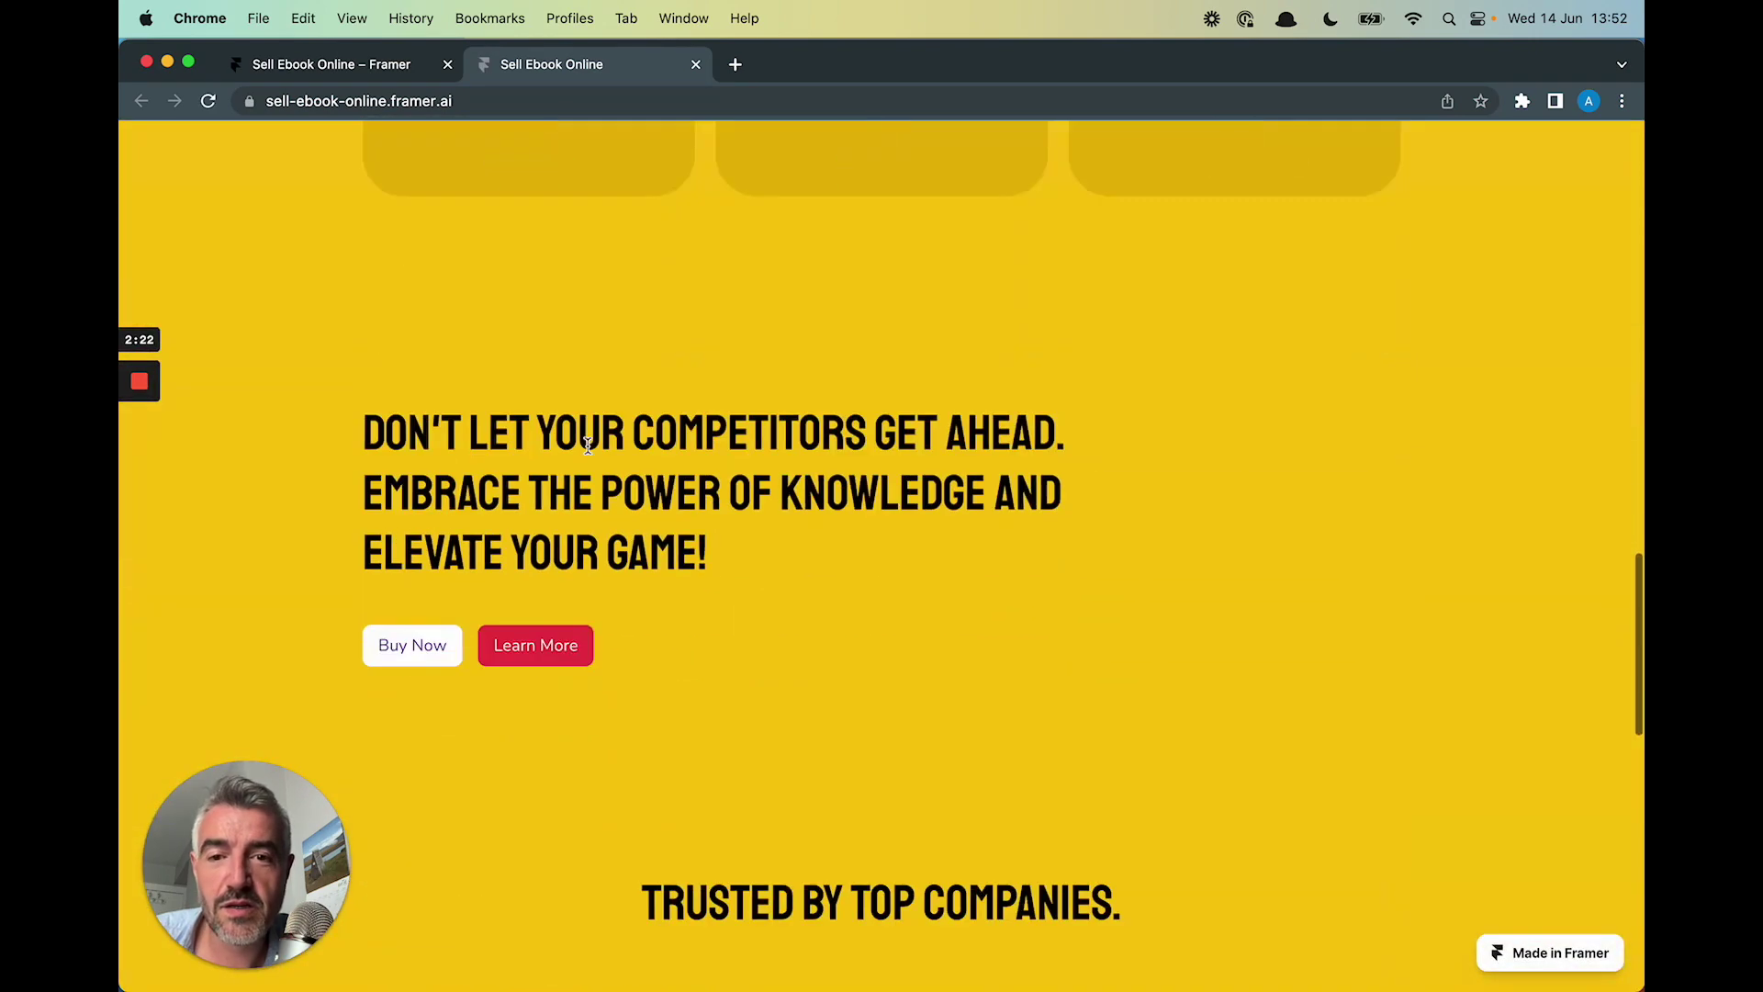
scroll(536, 463, up, 2)
double_click(423, 267)
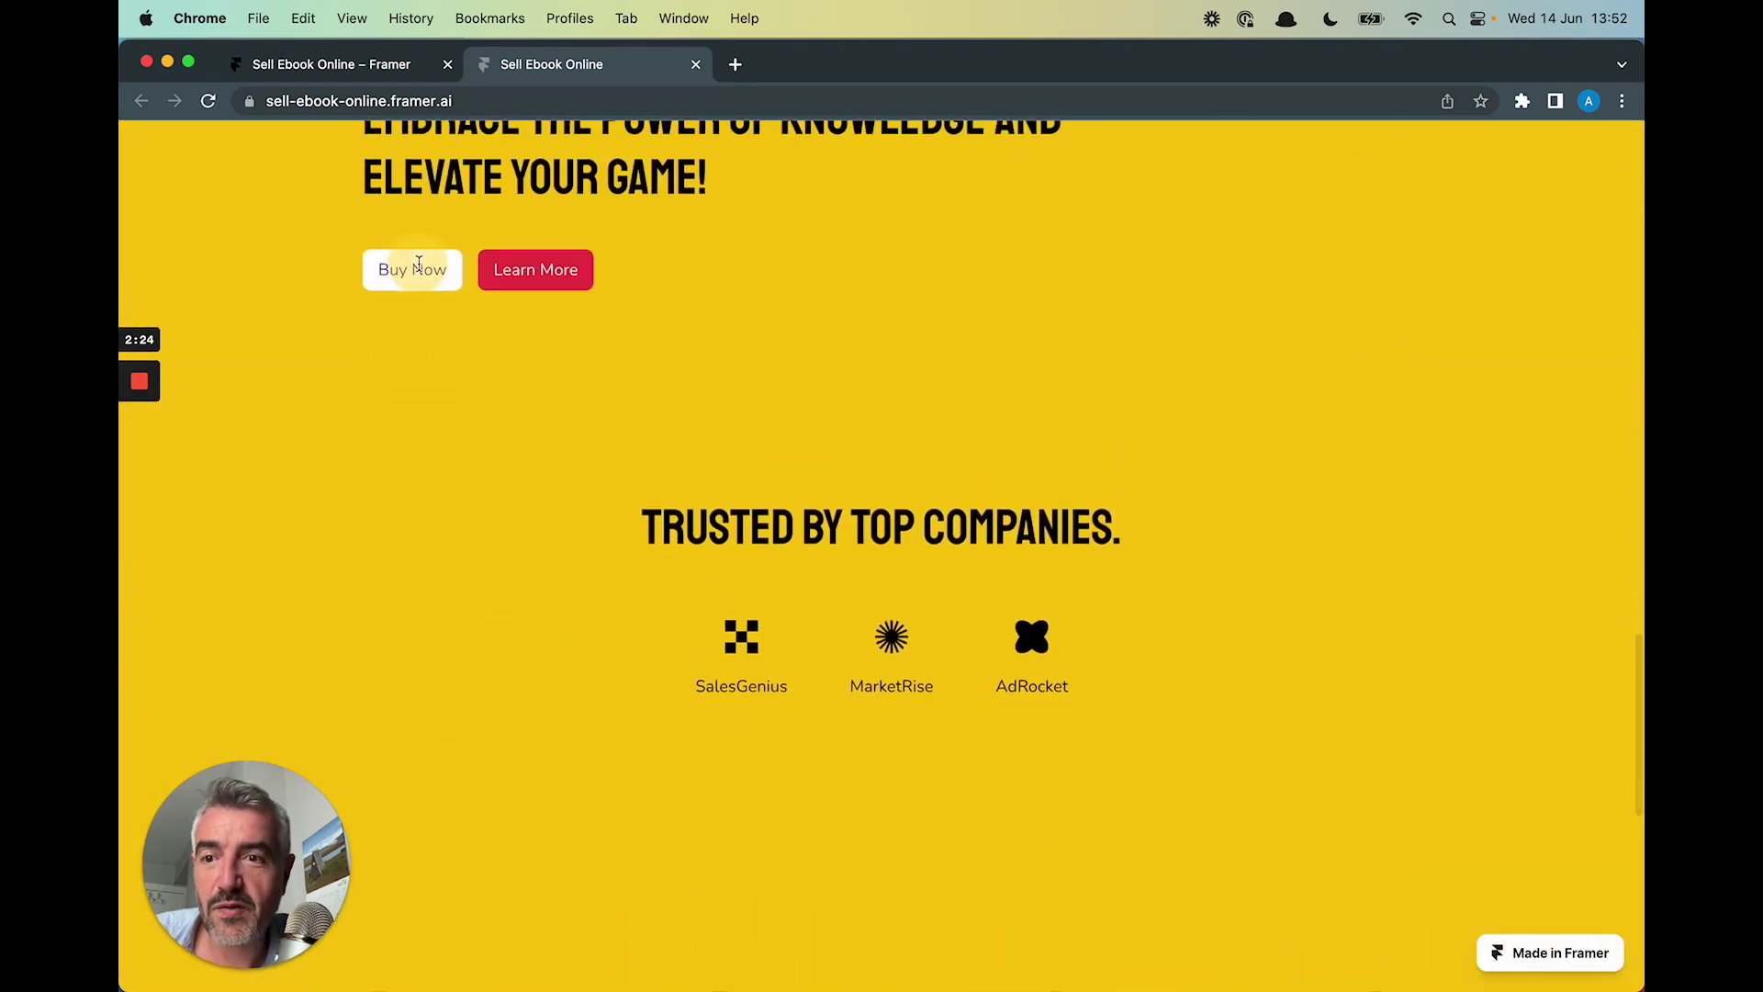
scroll(419, 263, up, 3)
click(365, 66)
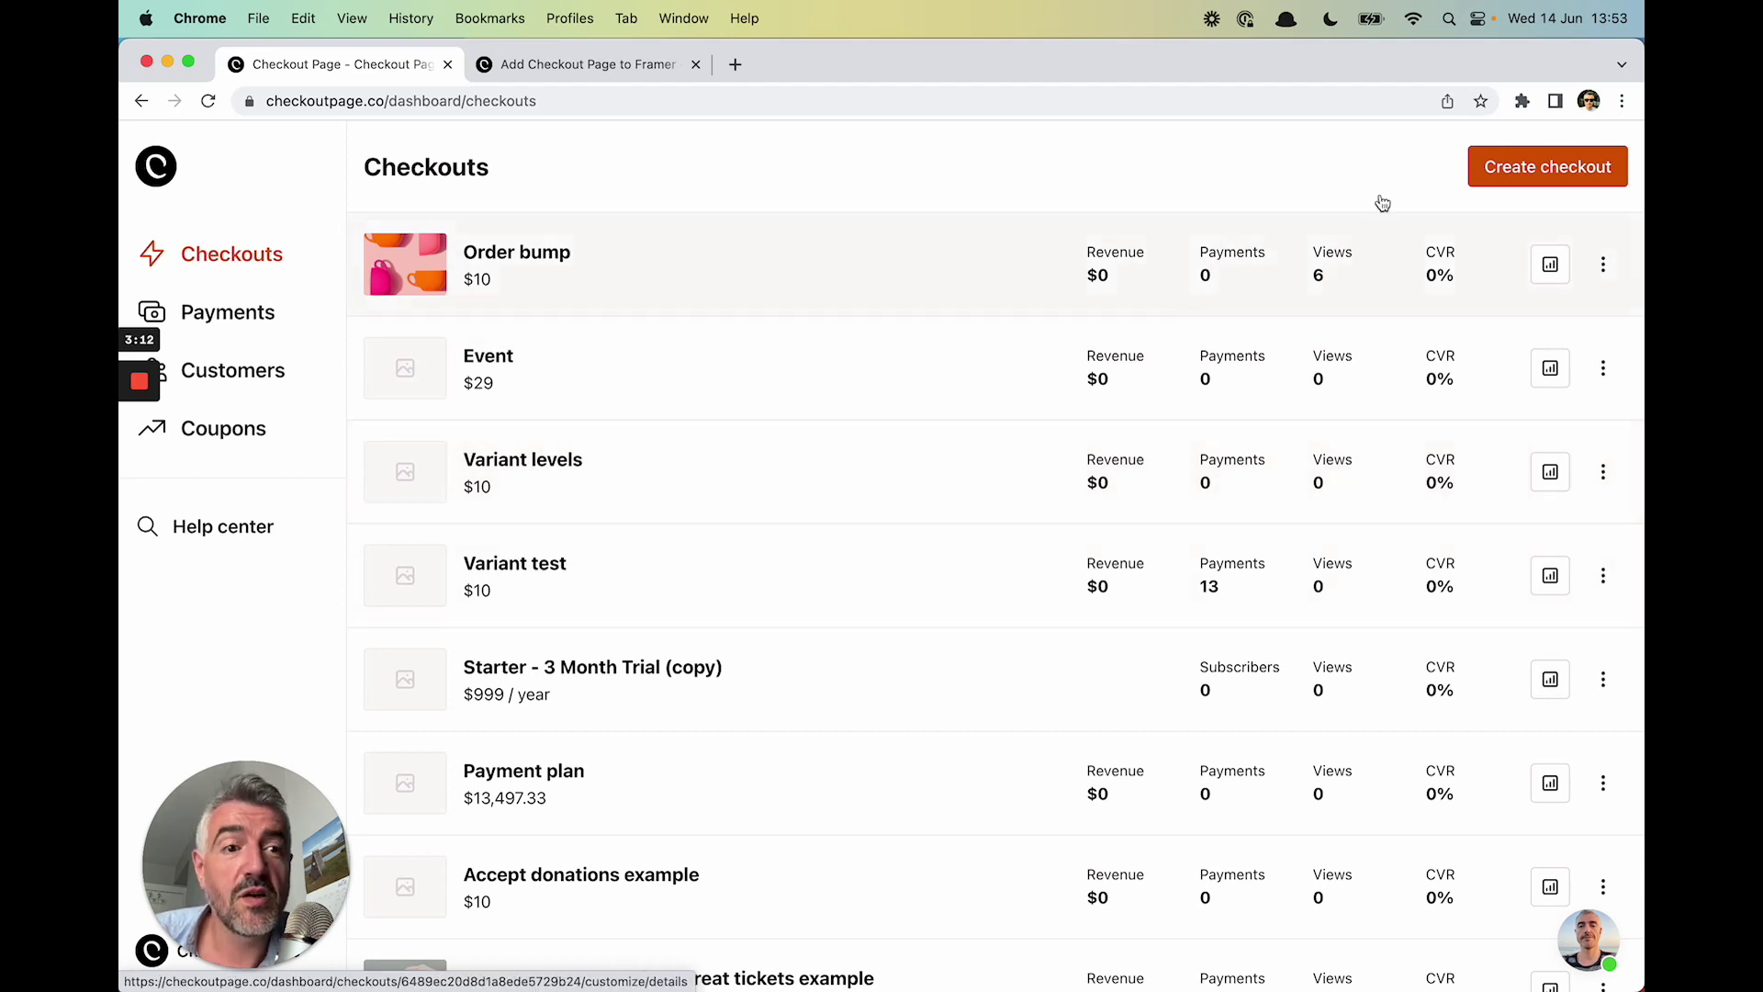
Start a new checkout named Unlock Marketing Mastery with one-time pricing
click(1482, 180)
click(760, 384)
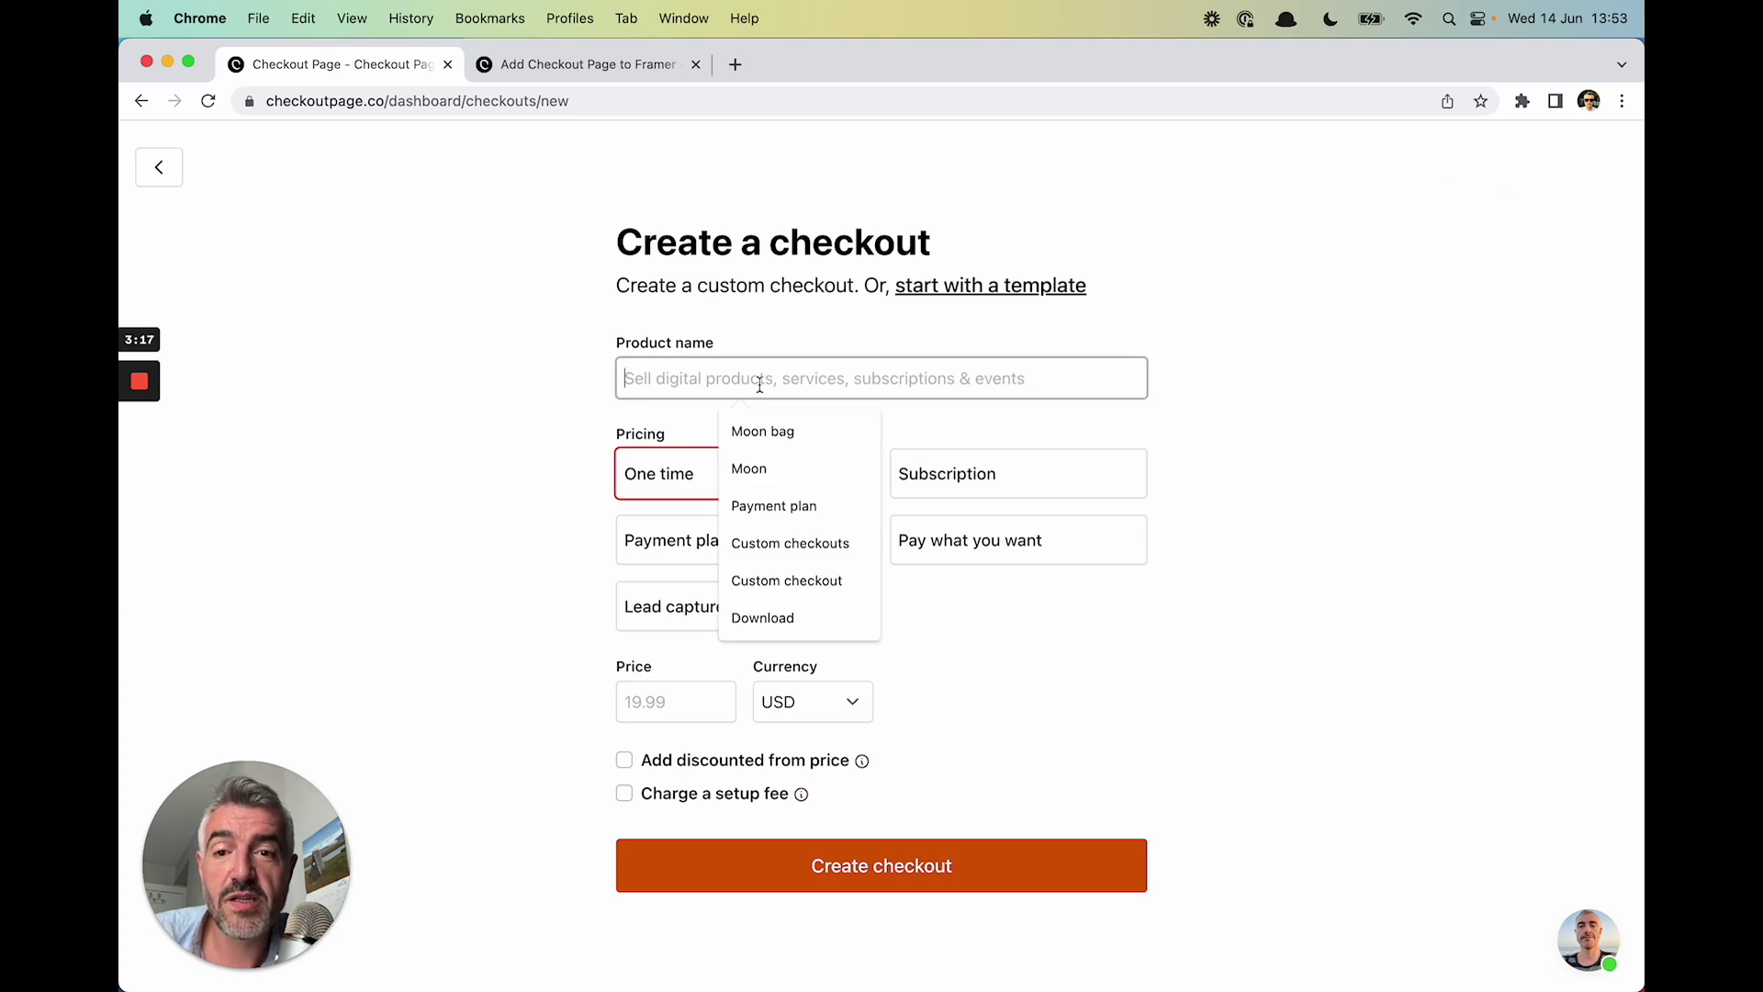
text(Unlock Marketing Mastery)
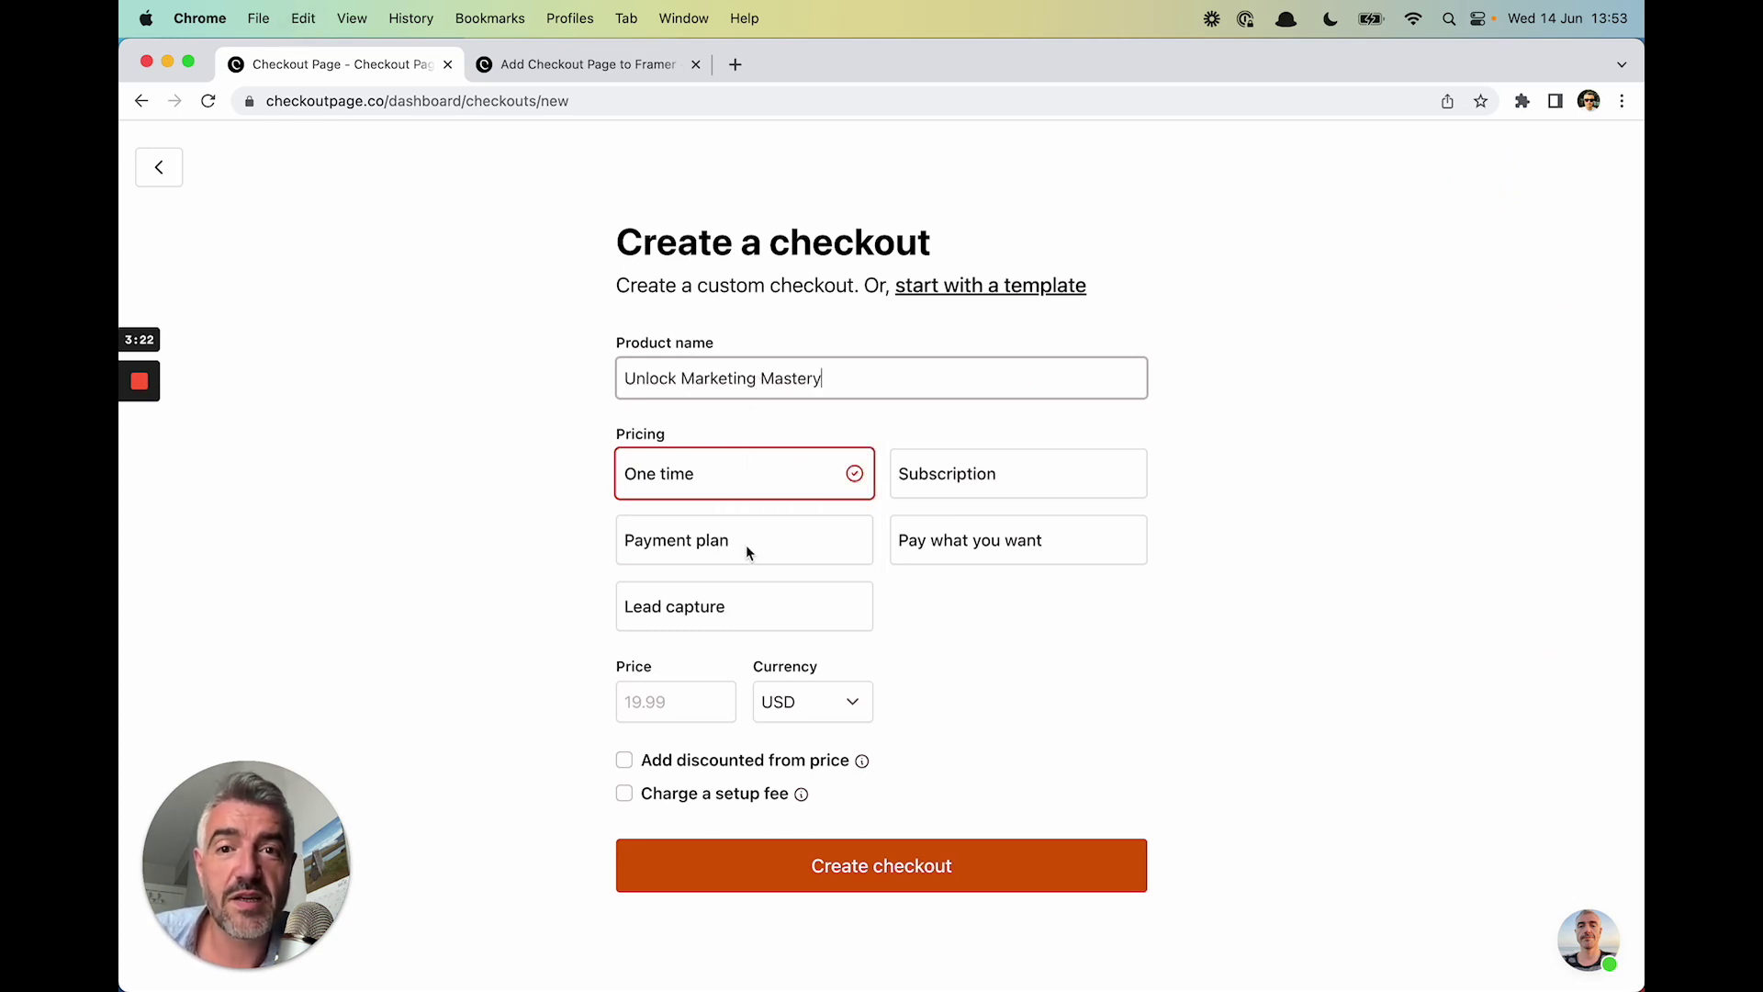
click(718, 479)
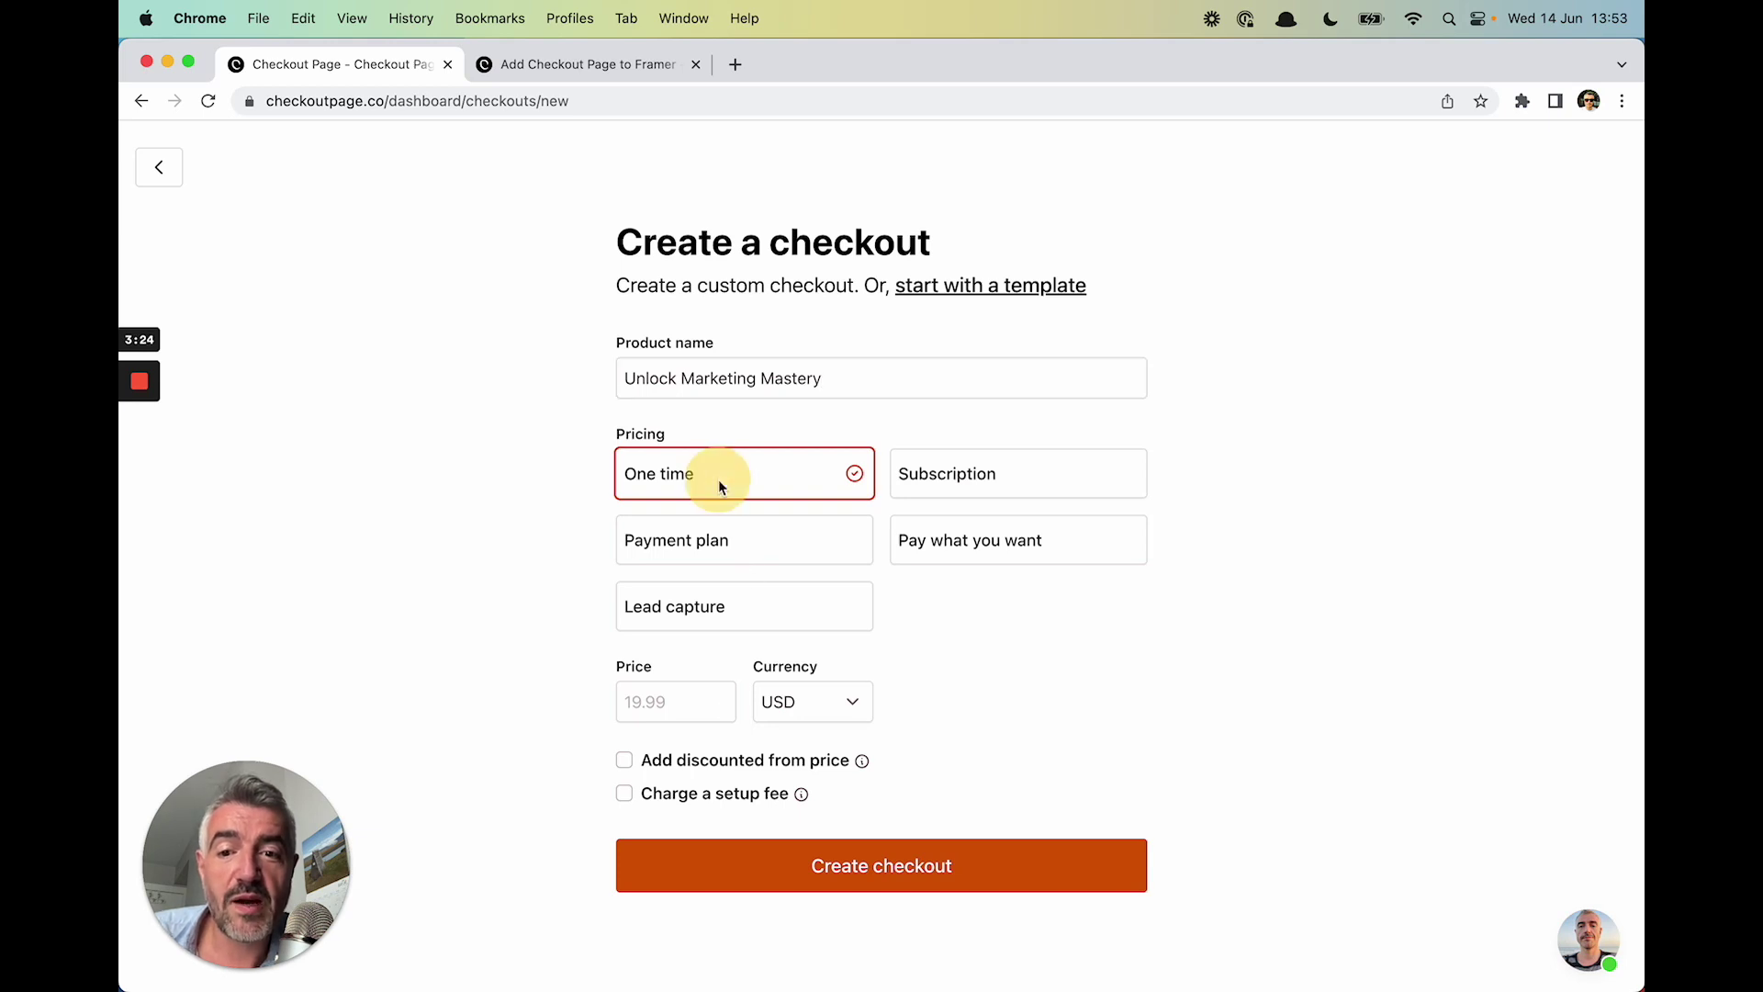
Set the price to 29, discounted from 49, and create the checkout
scroll(718, 480, down, 1)
click(679, 652)
text(29)
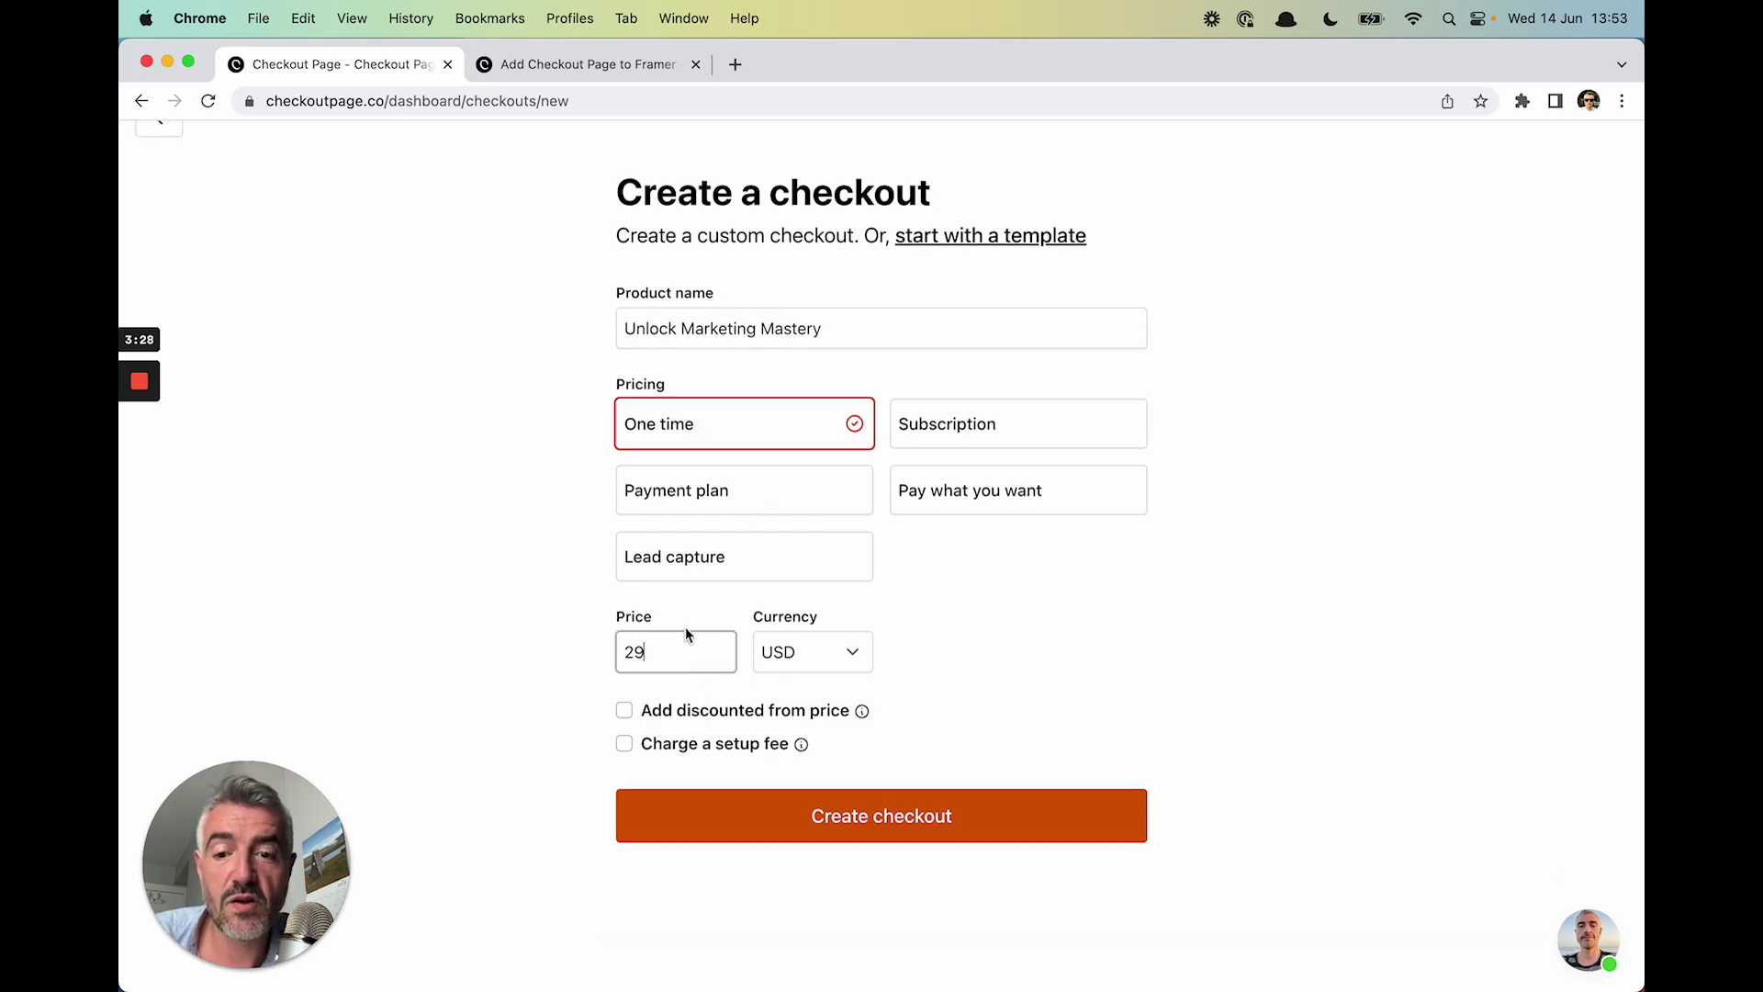
click(691, 718)
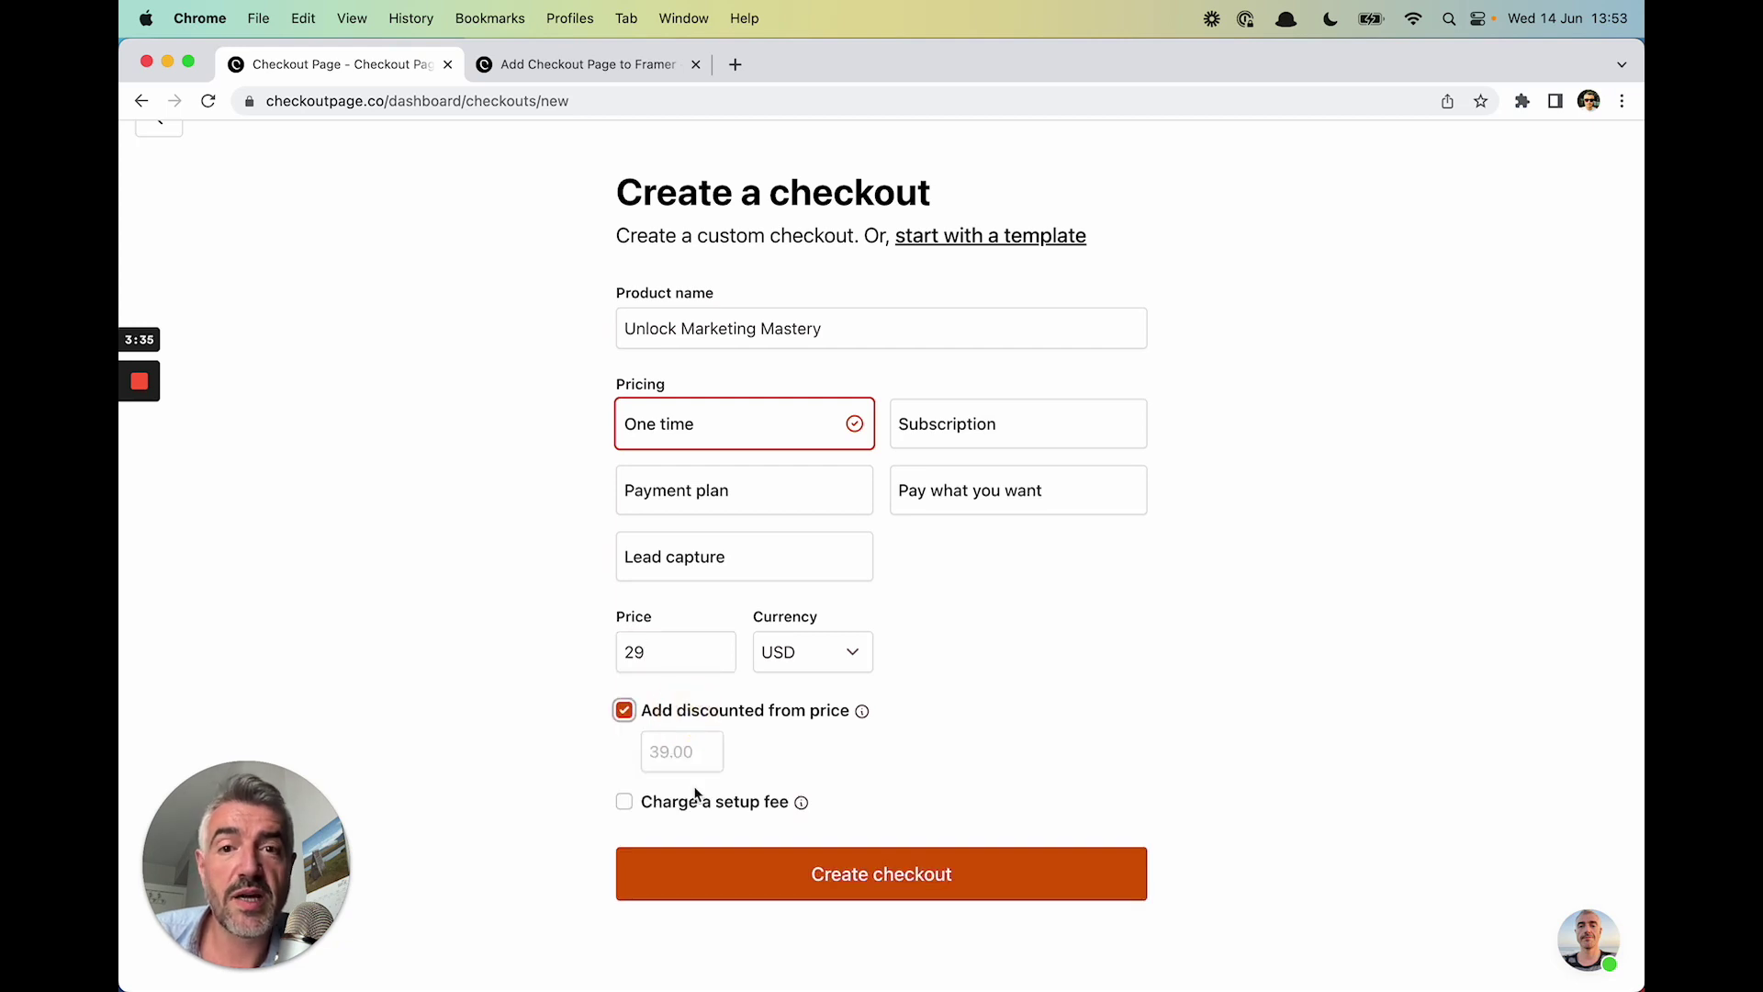
click(691, 761)
text(49)
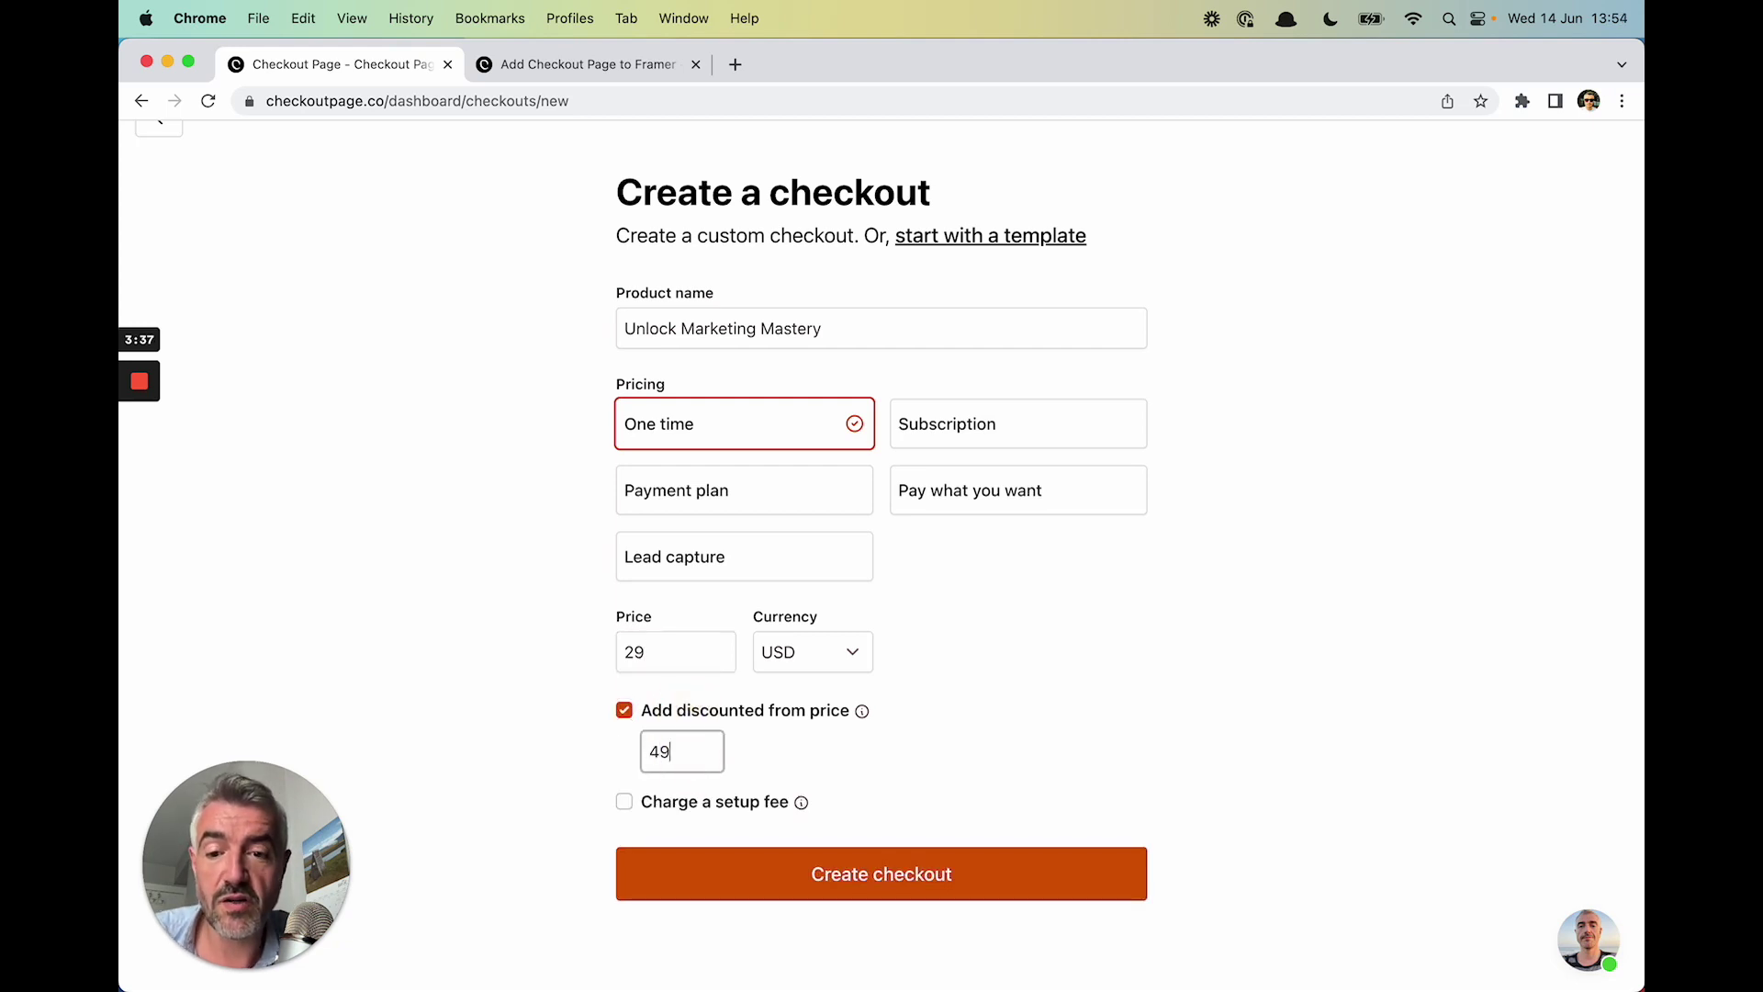
click(681, 863)
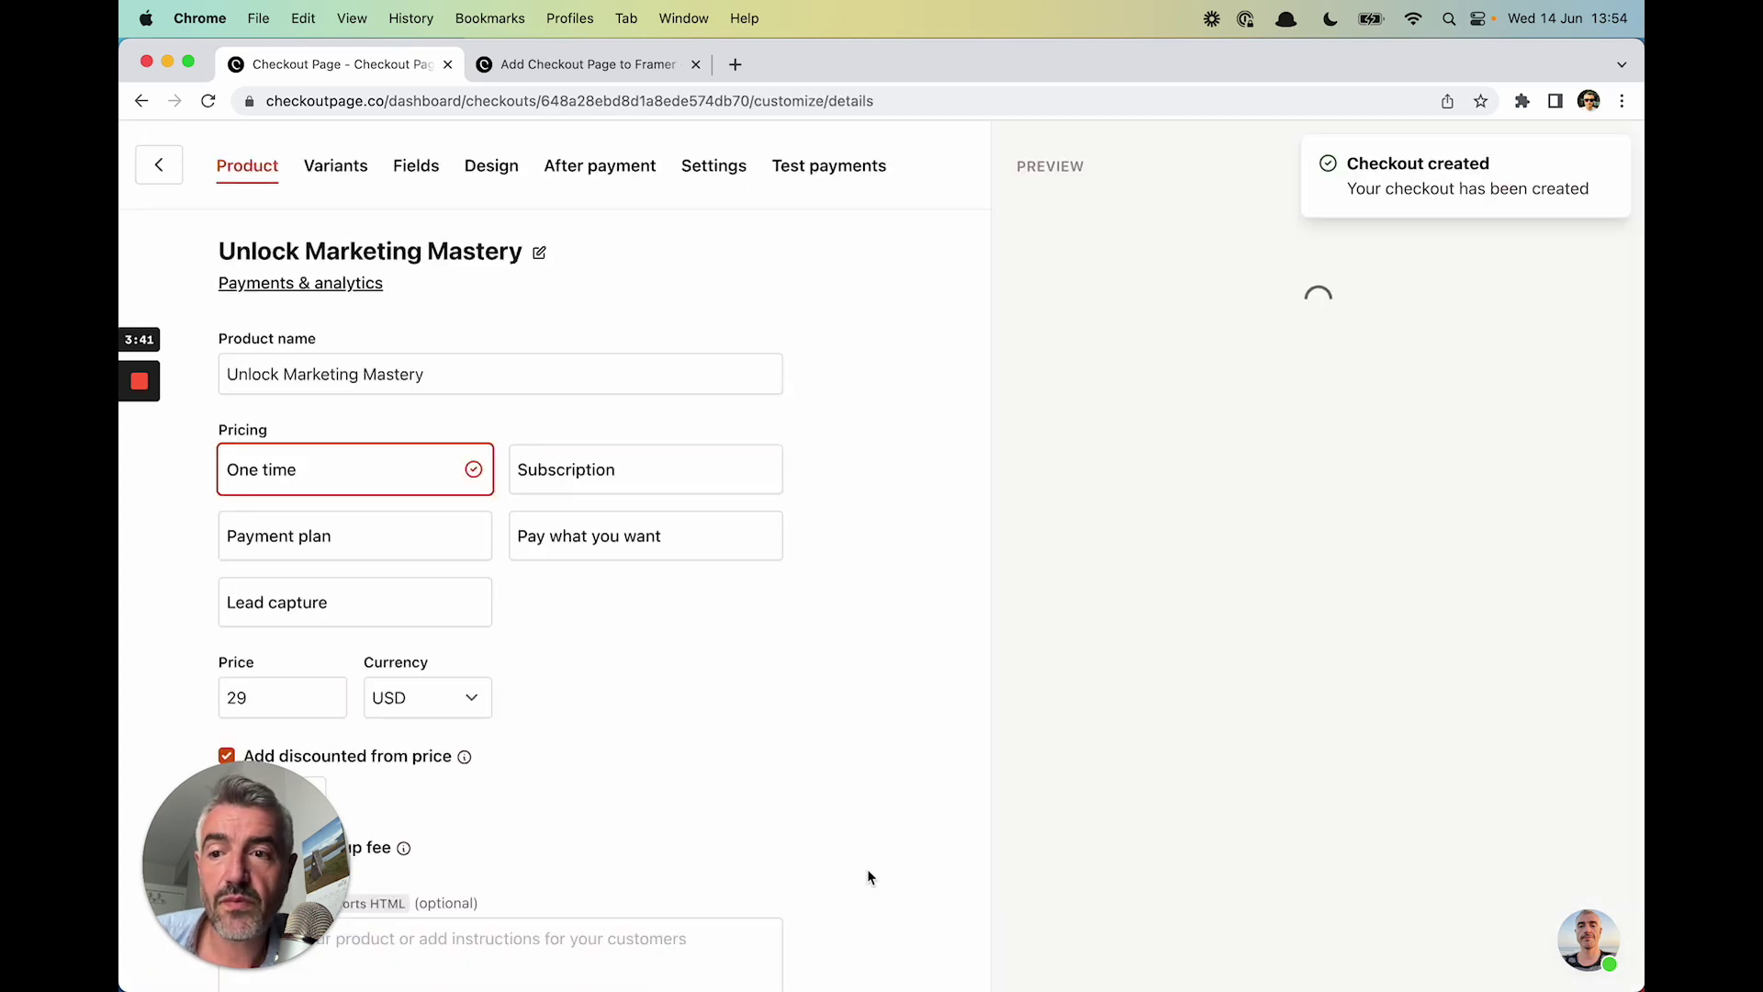
In the checkout design, hide the logo and business name and centre the product text
click(492, 166)
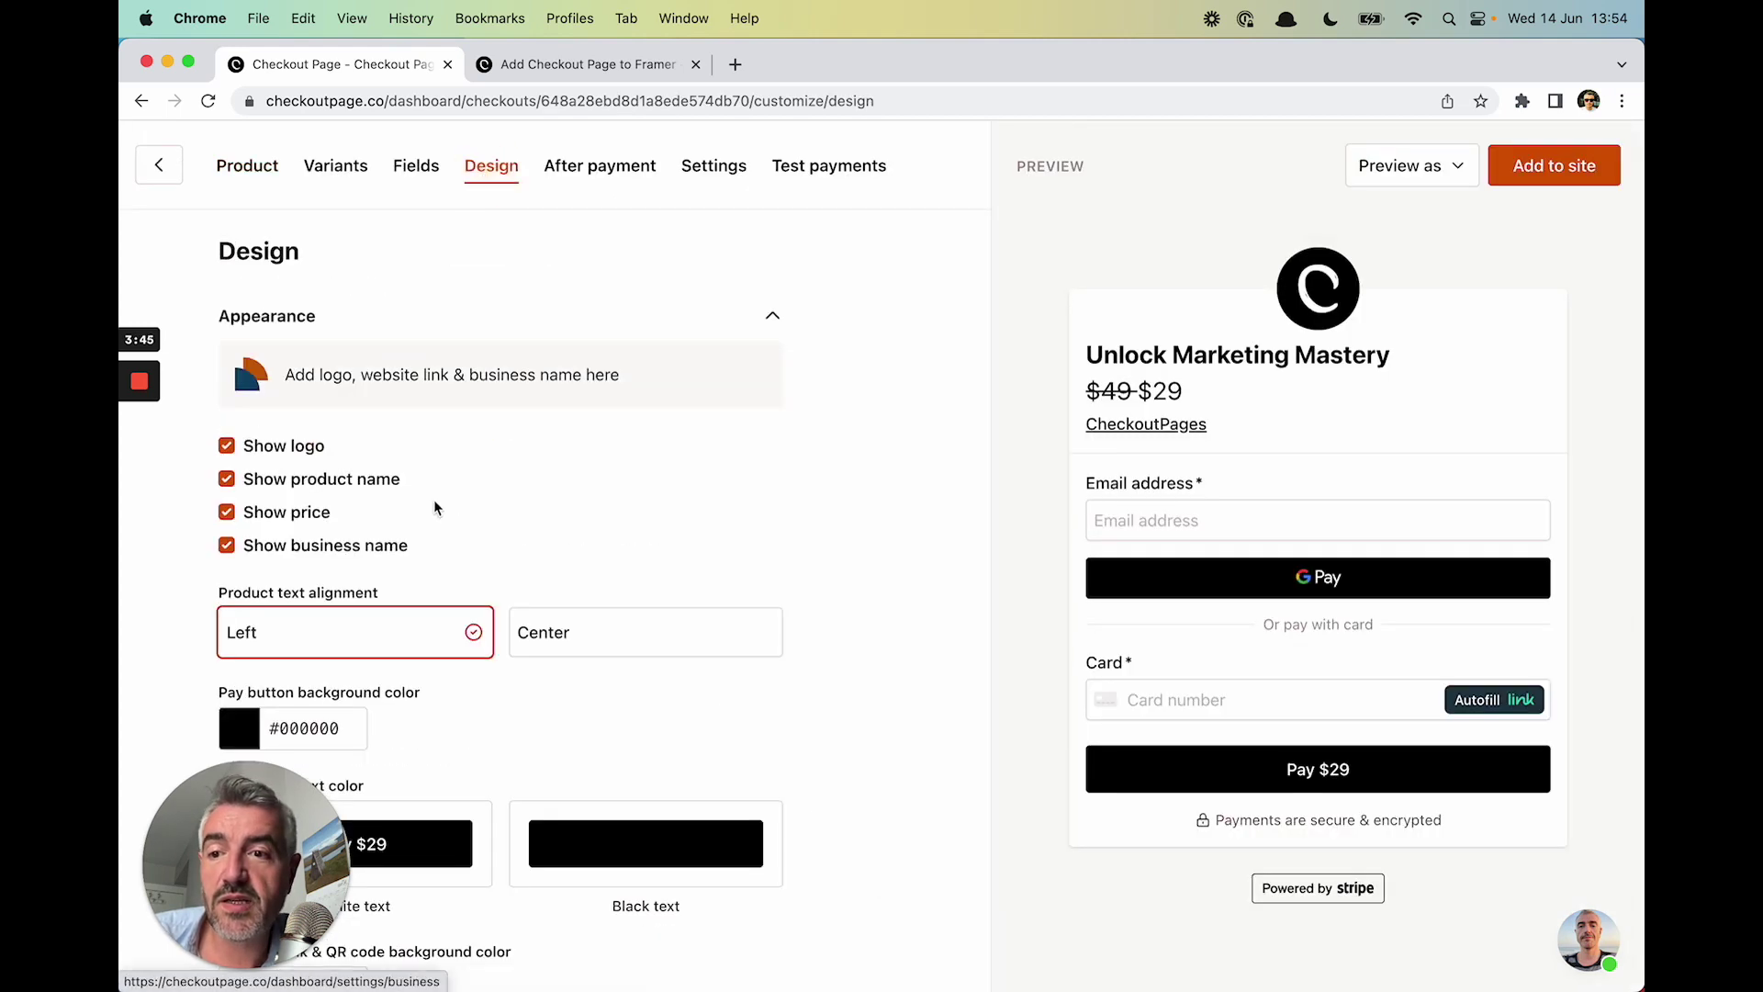
click(307, 453)
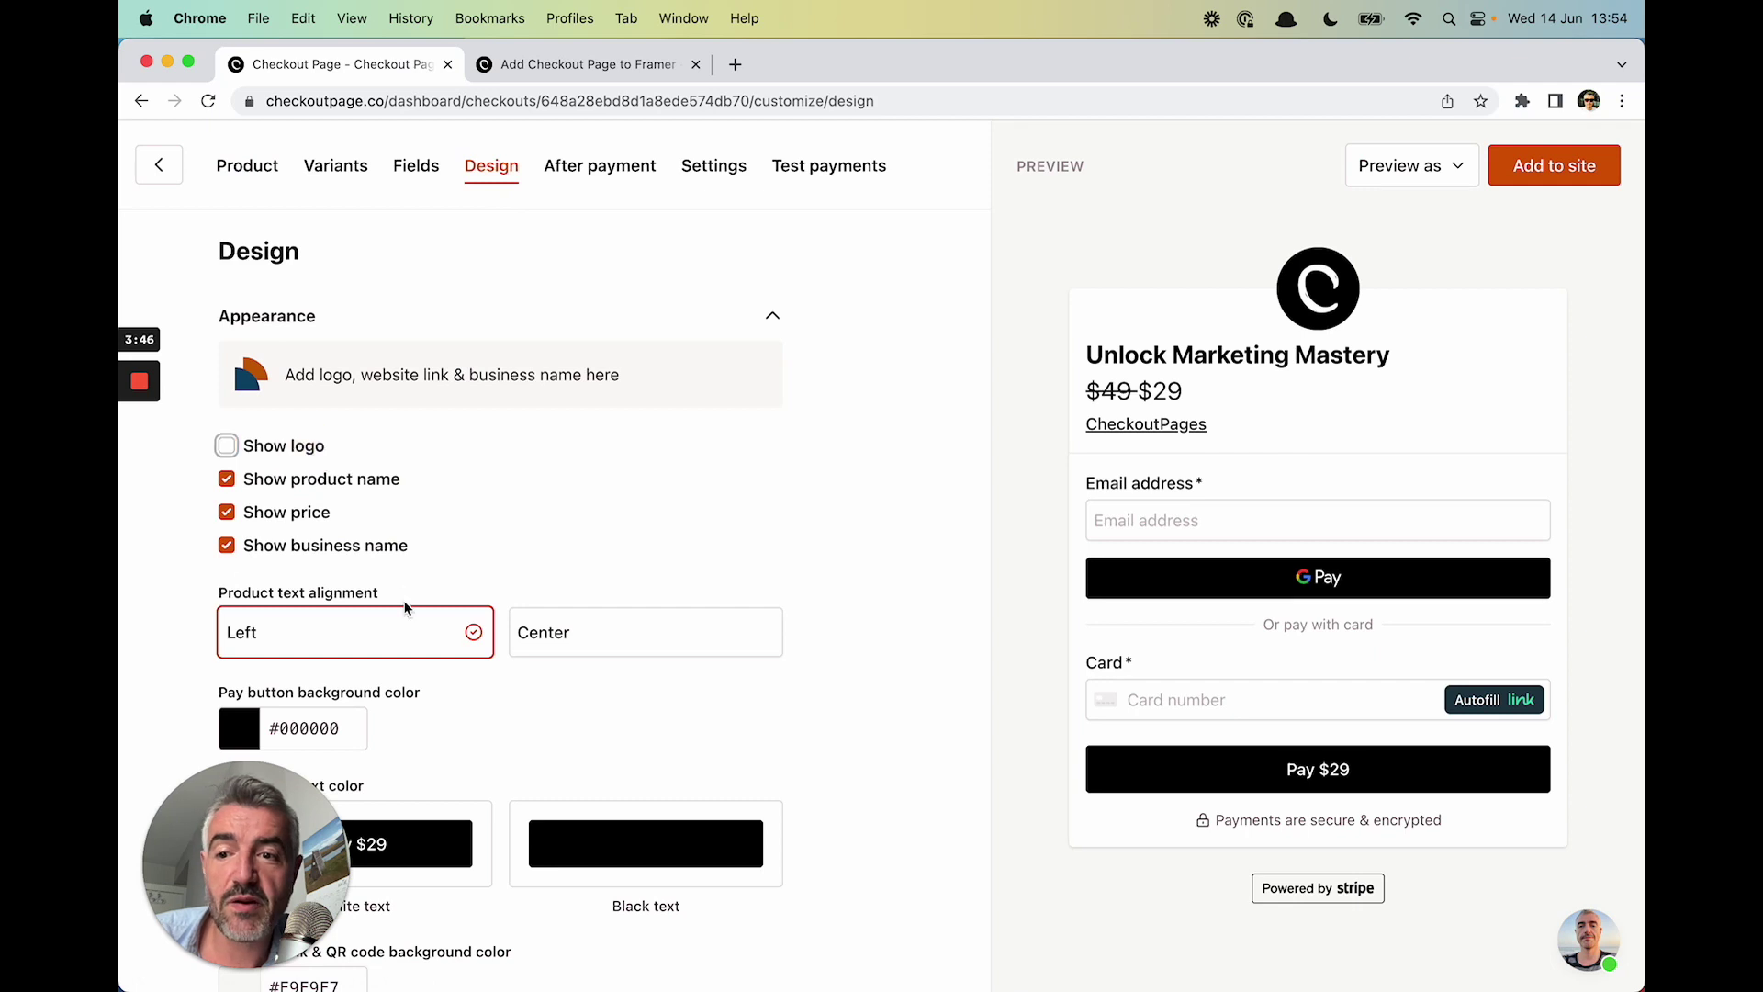
click(378, 547)
scroll(617, 575, down, 2)
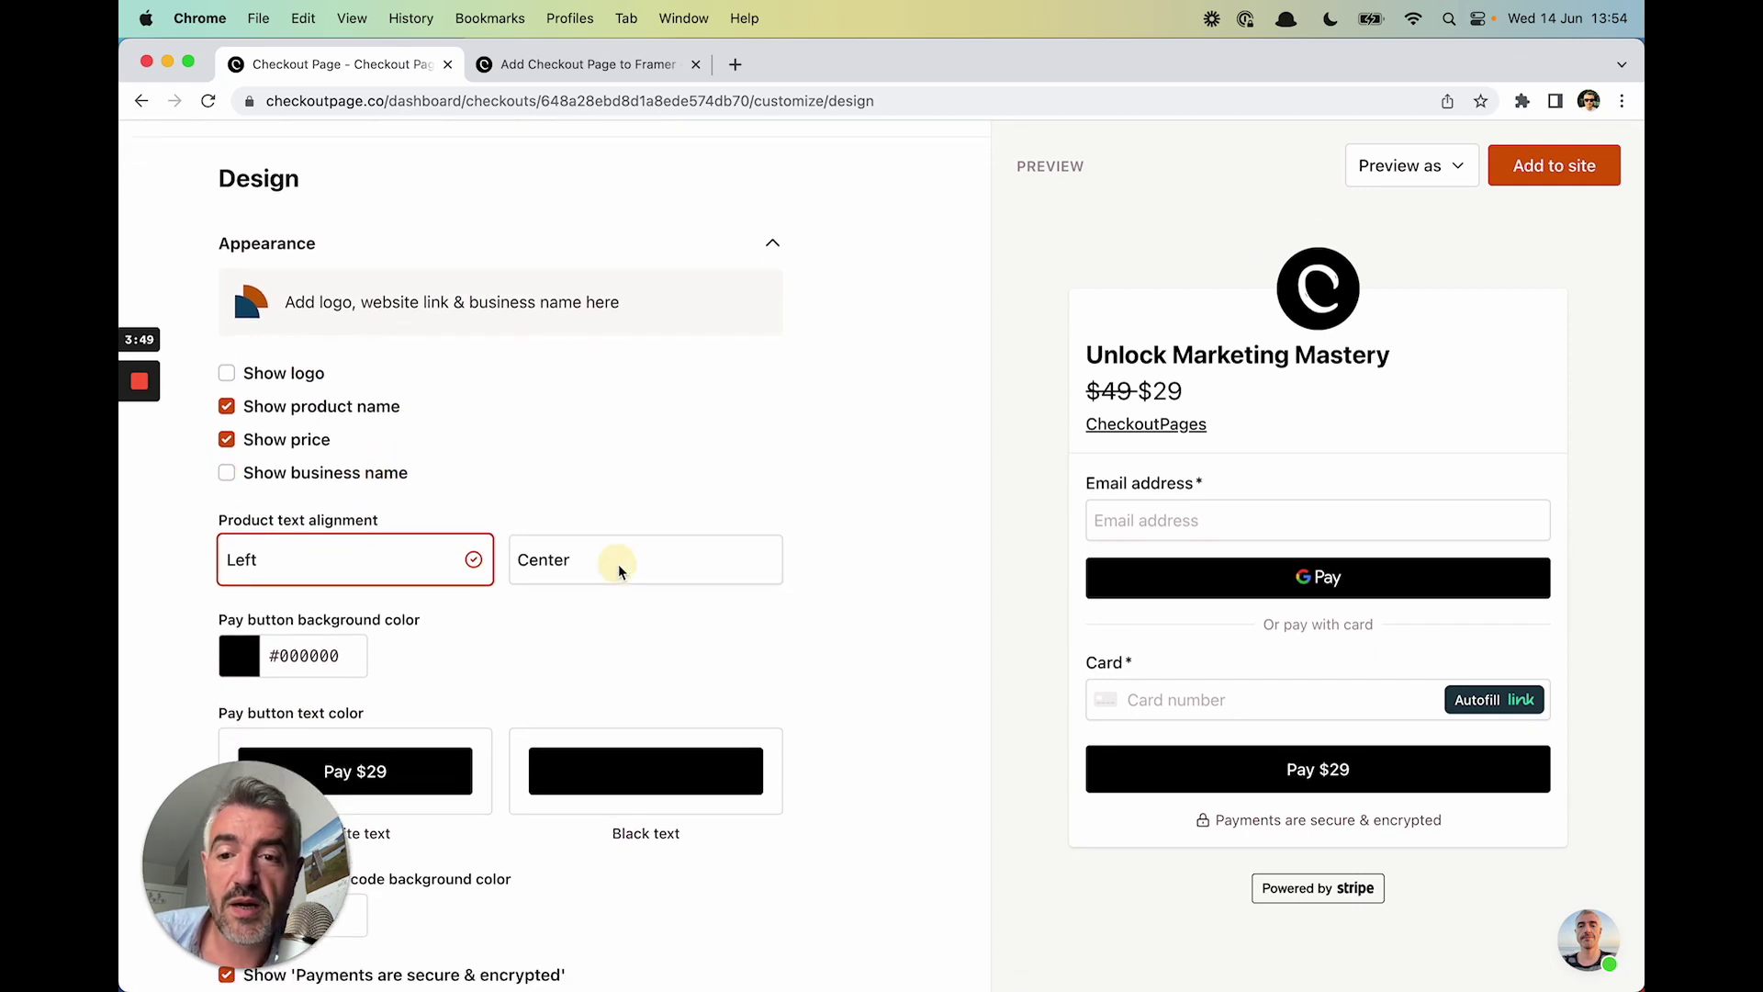
click(619, 564)
scroll(605, 637, down, 5)
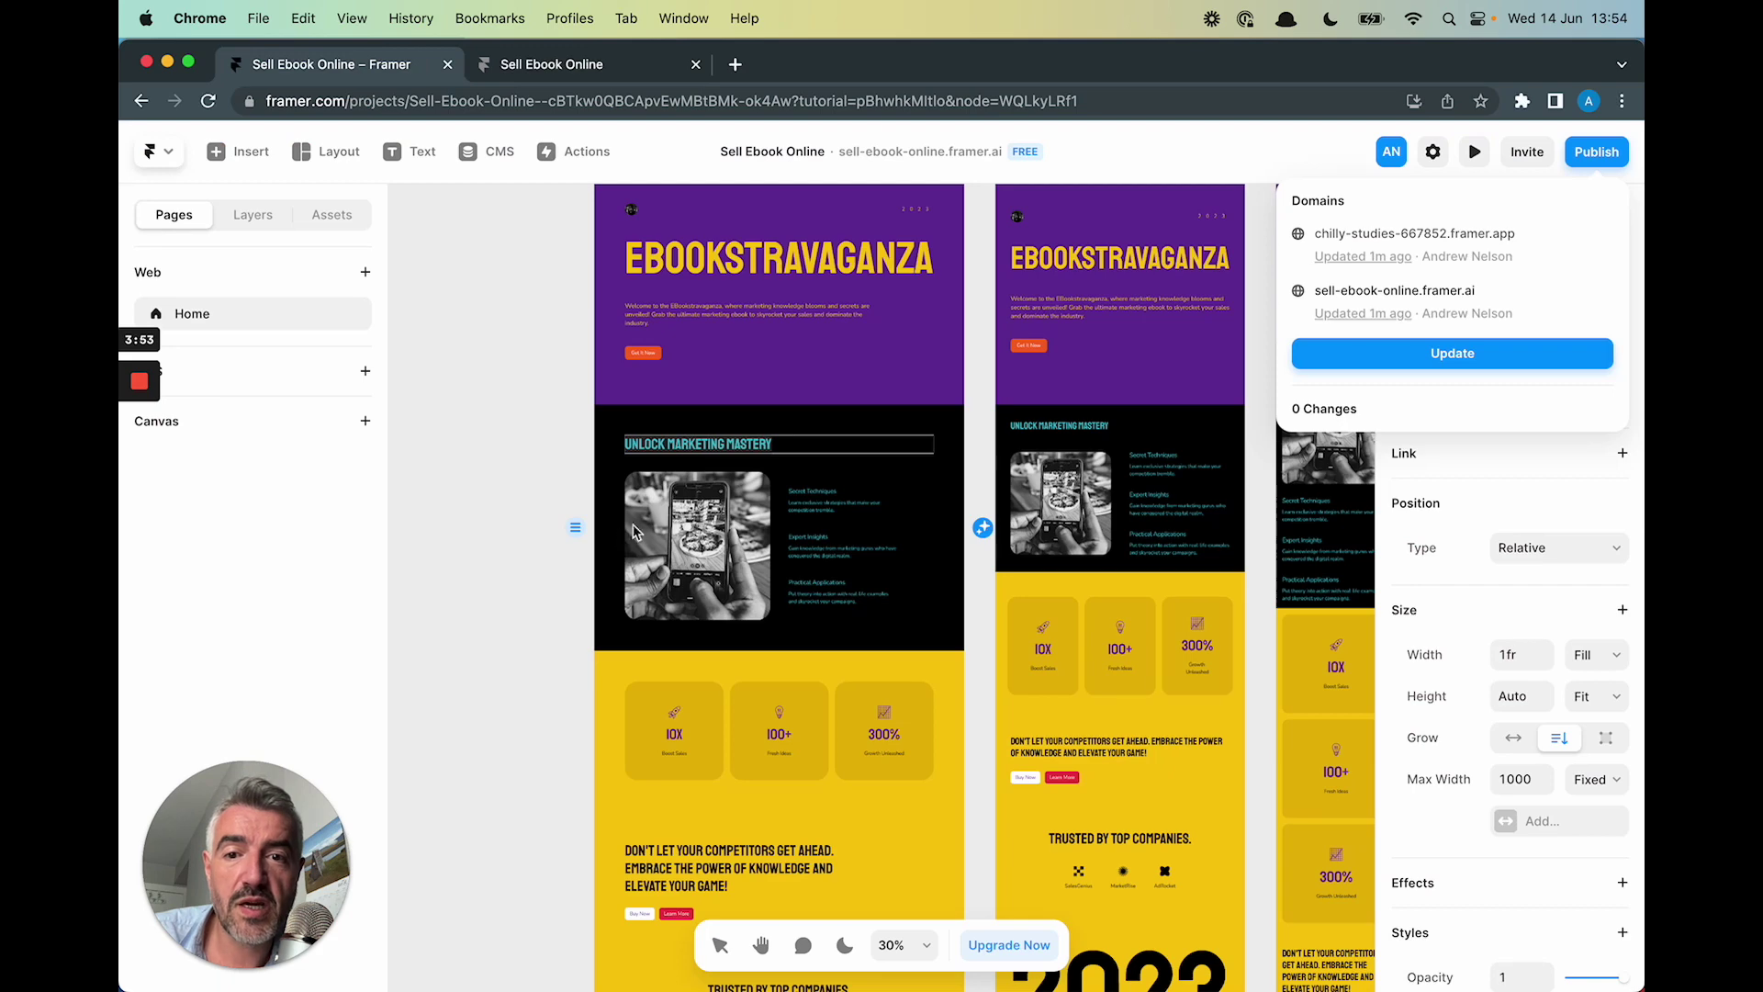
Make the pay button purple #5927b7 with white text and save the design
key(super+grave)
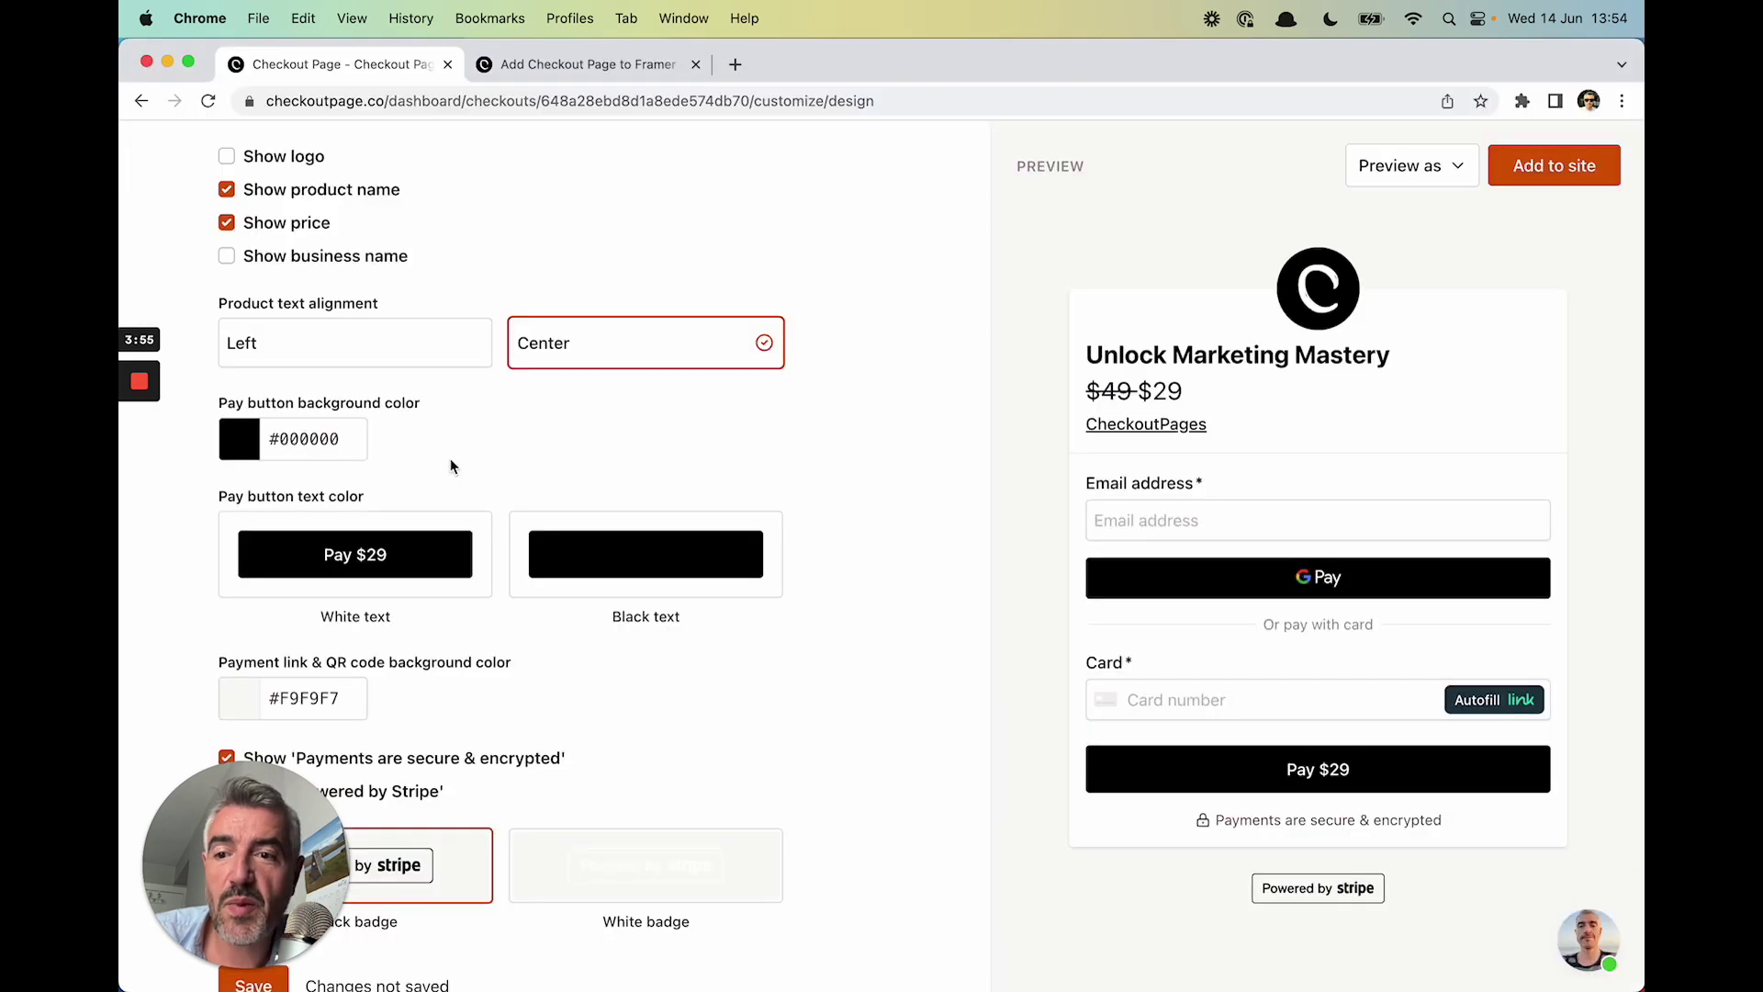
click(239, 439)
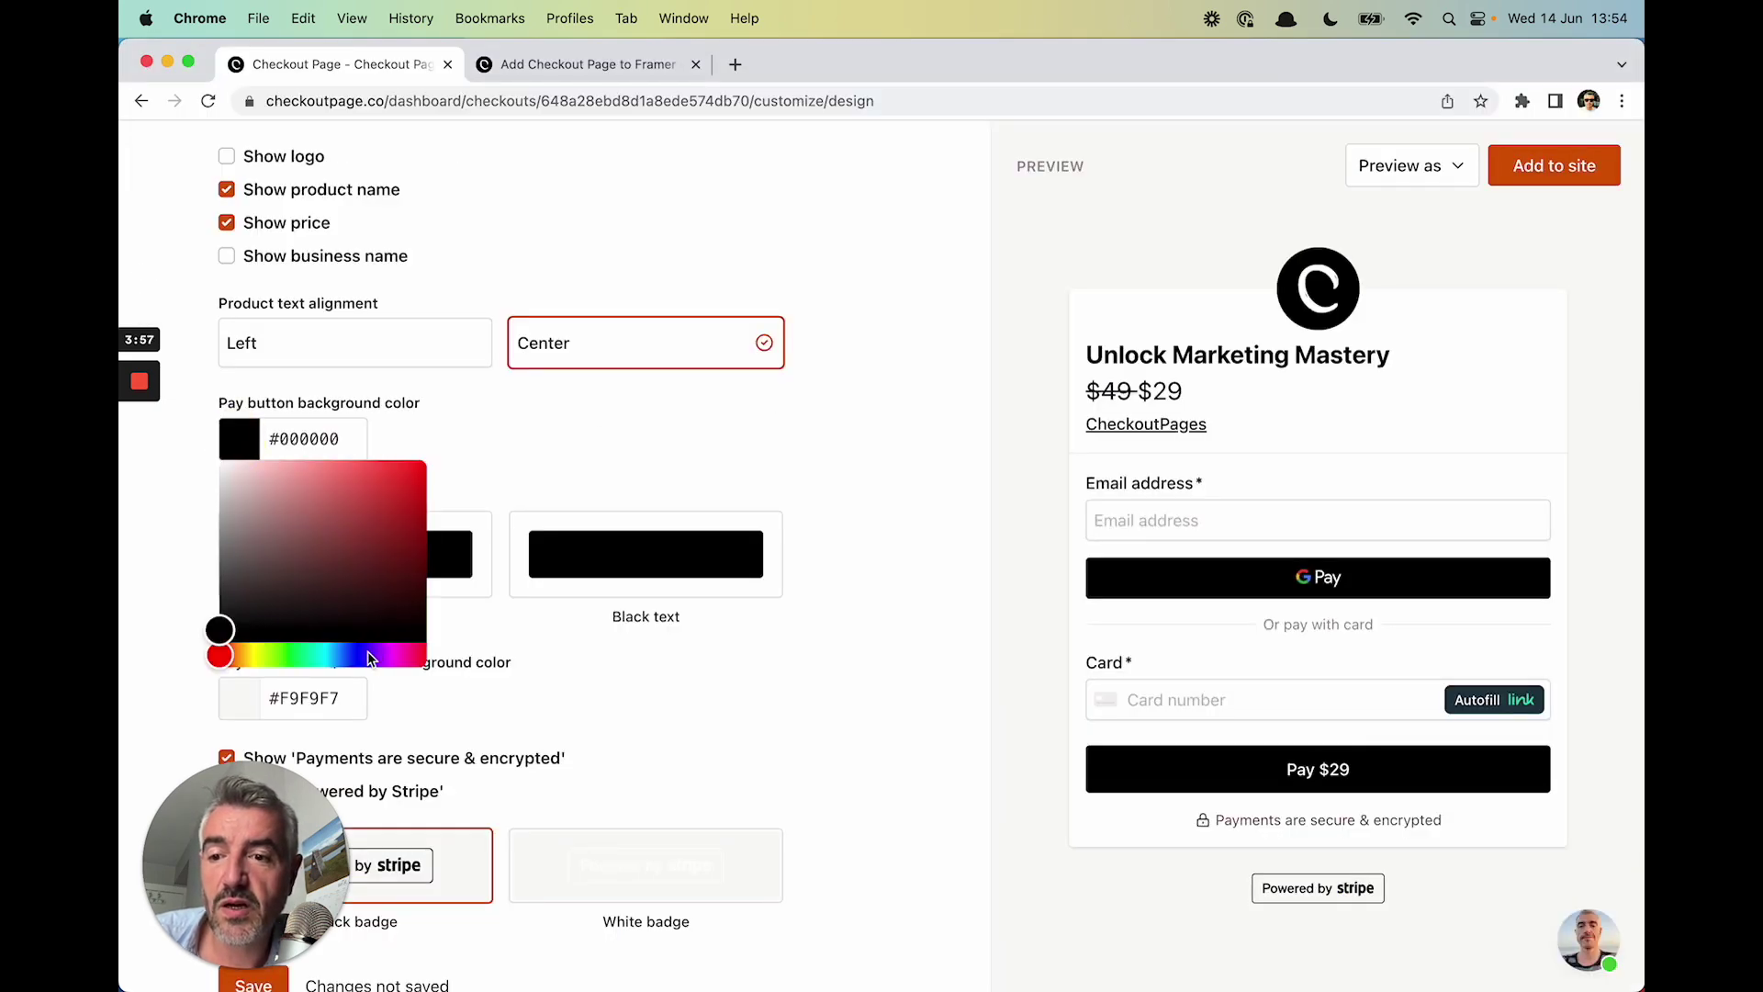
mouse_move(368, 647)
mouse_down()
mouse_move(324, 643)
mouse_move(371, 633)
mouse_up()
click(383, 506)
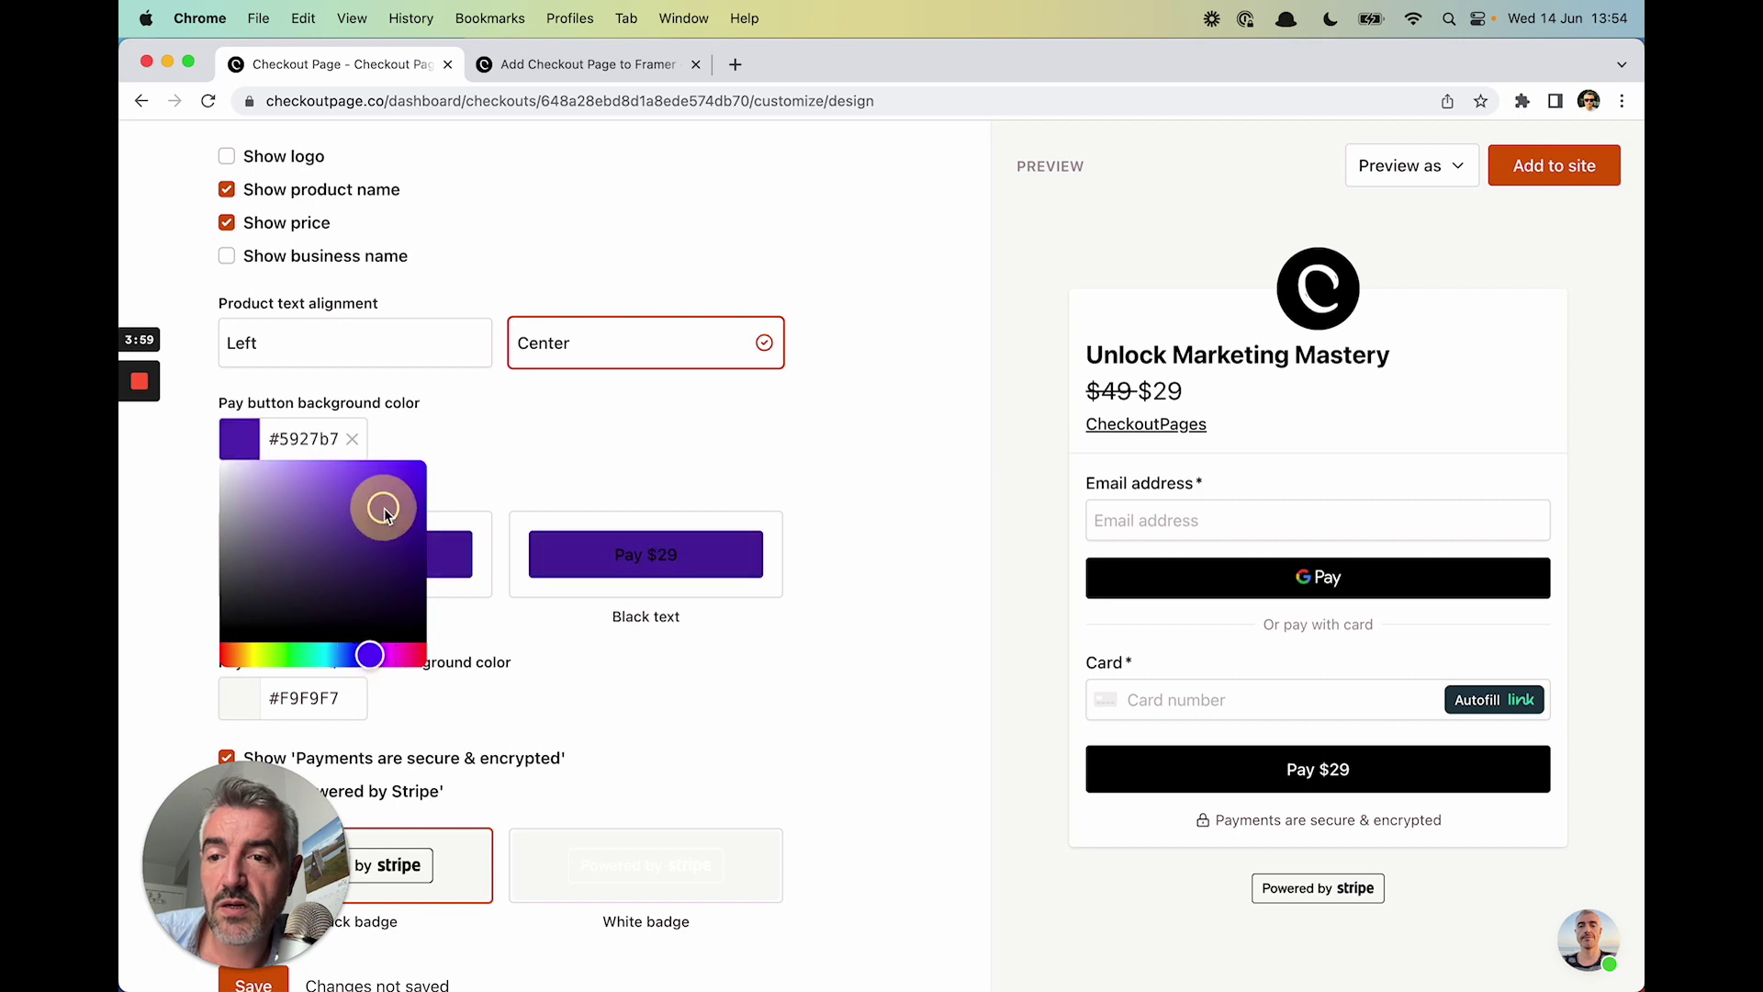
click(460, 445)
click(385, 559)
scroll(367, 597, down, 3)
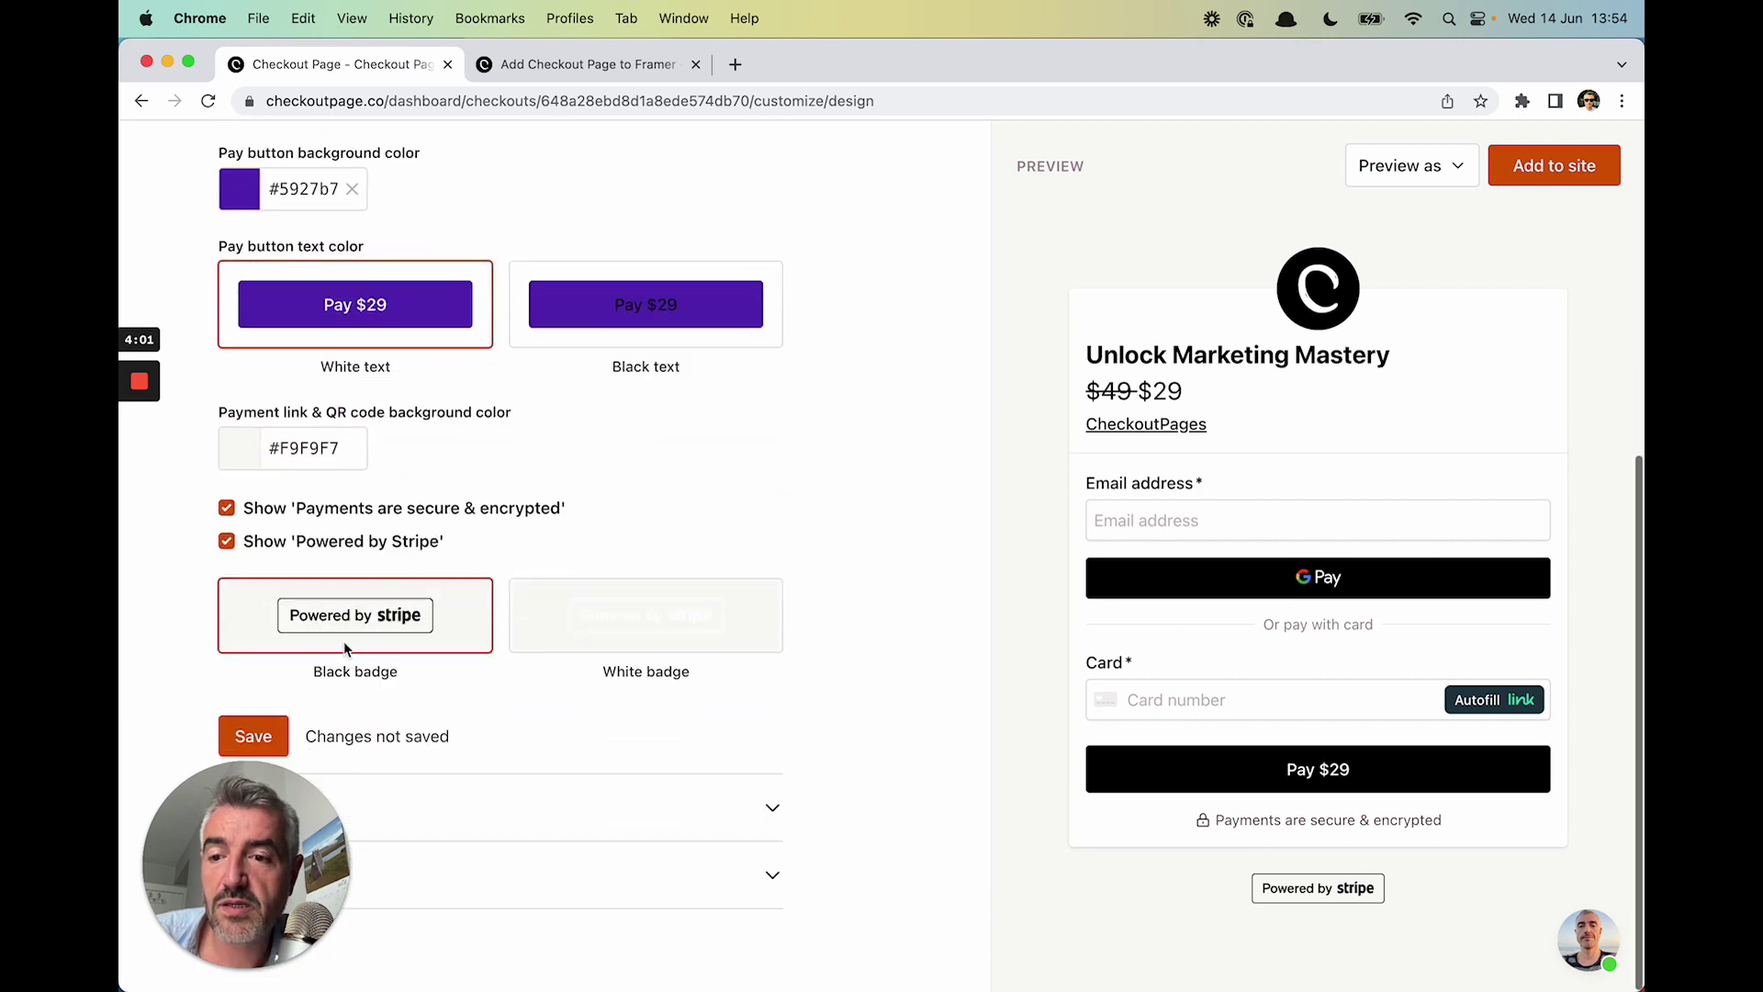
click(255, 735)
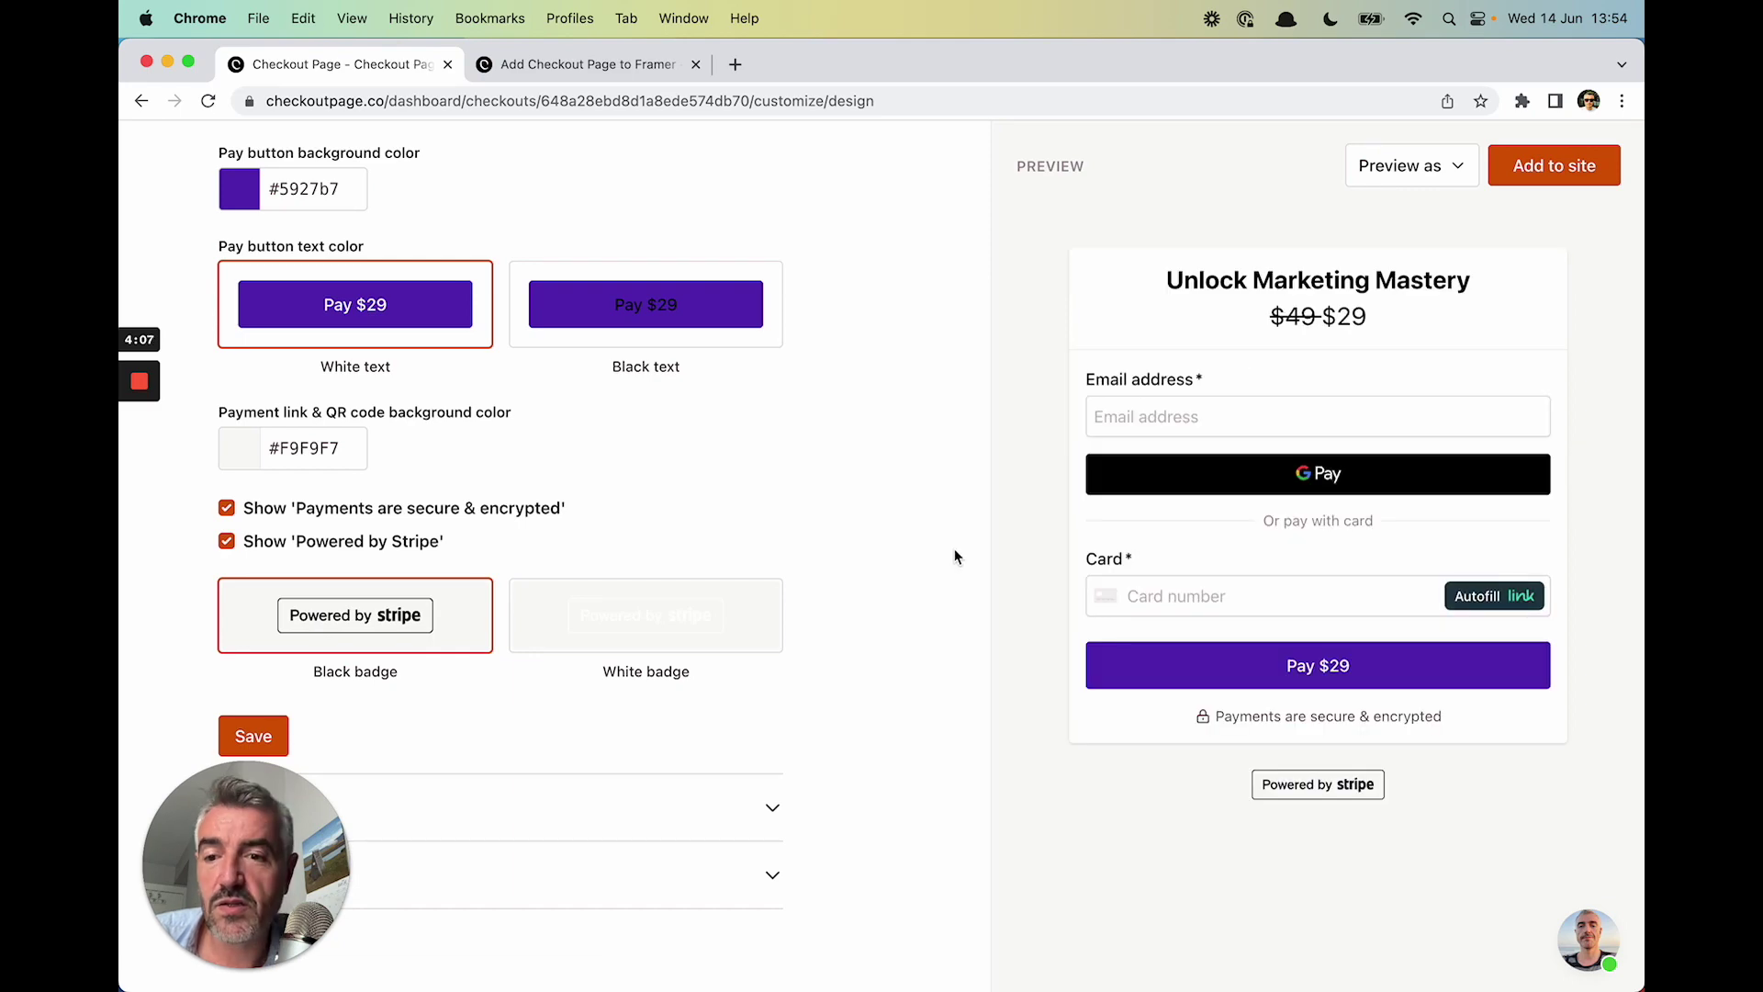
scroll(811, 496, up, 6)
Upload How to sell digital downloads.pdf from Documents as the product's download file
click(248, 170)
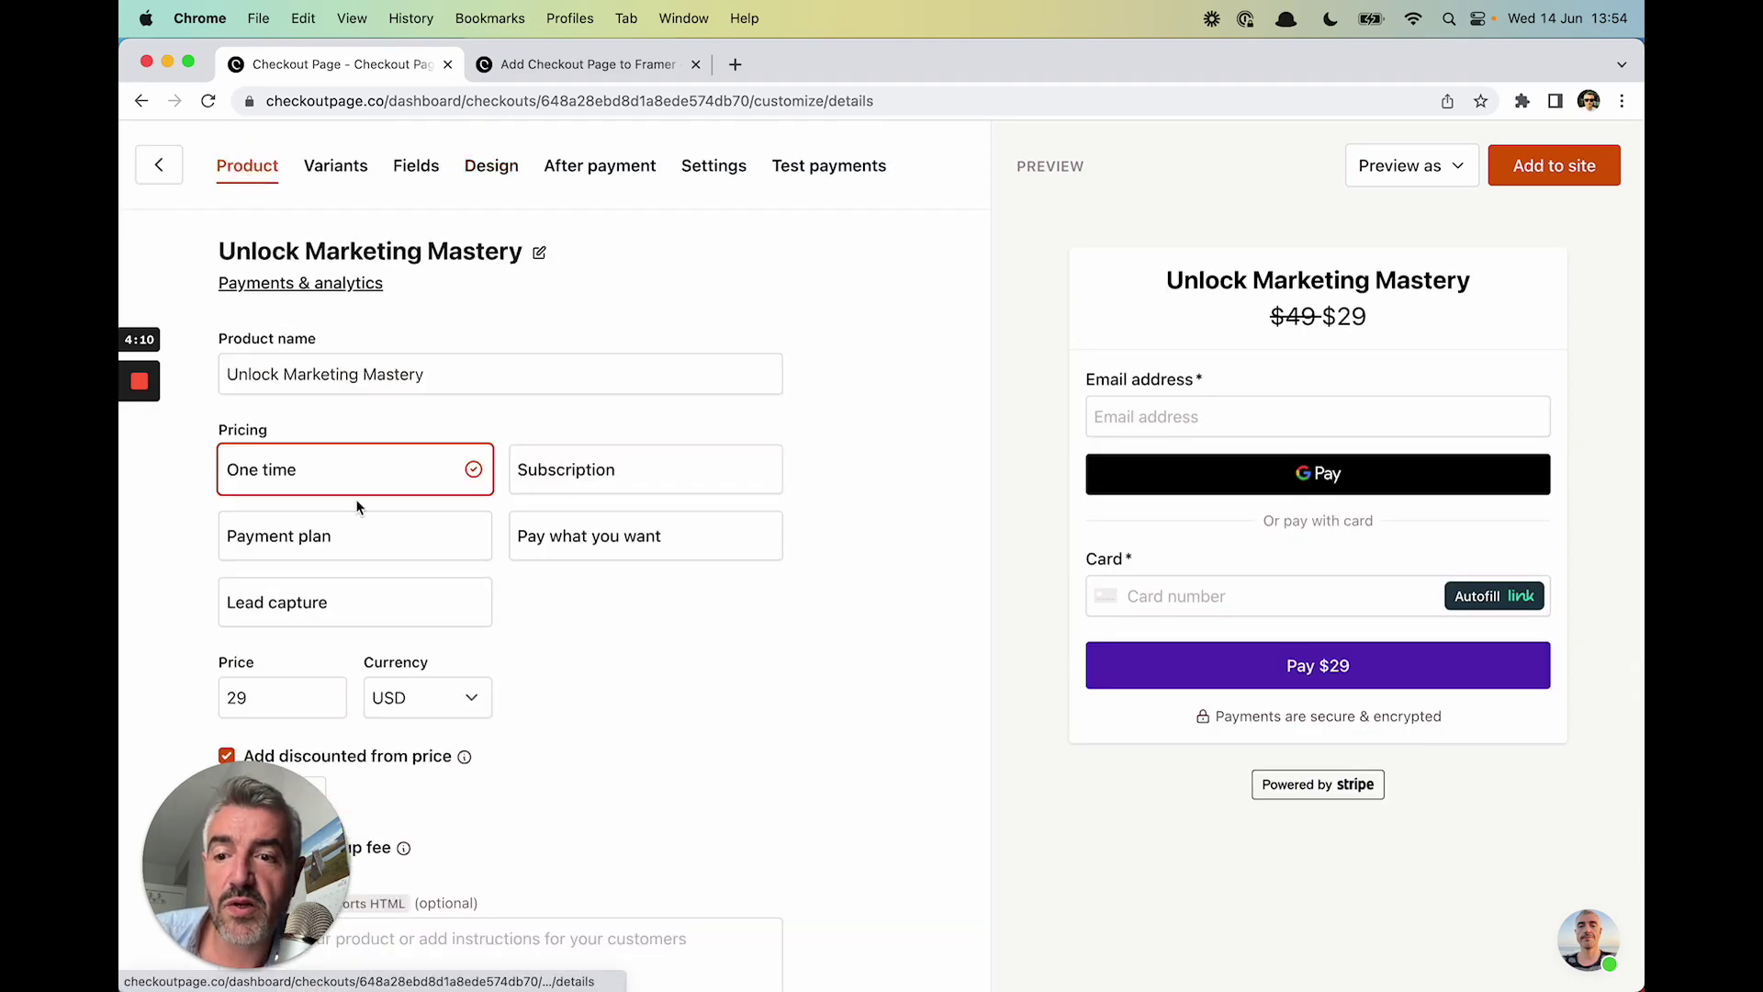
scroll(355, 504, down, 2)
drag(259, 795, 1000, 360)
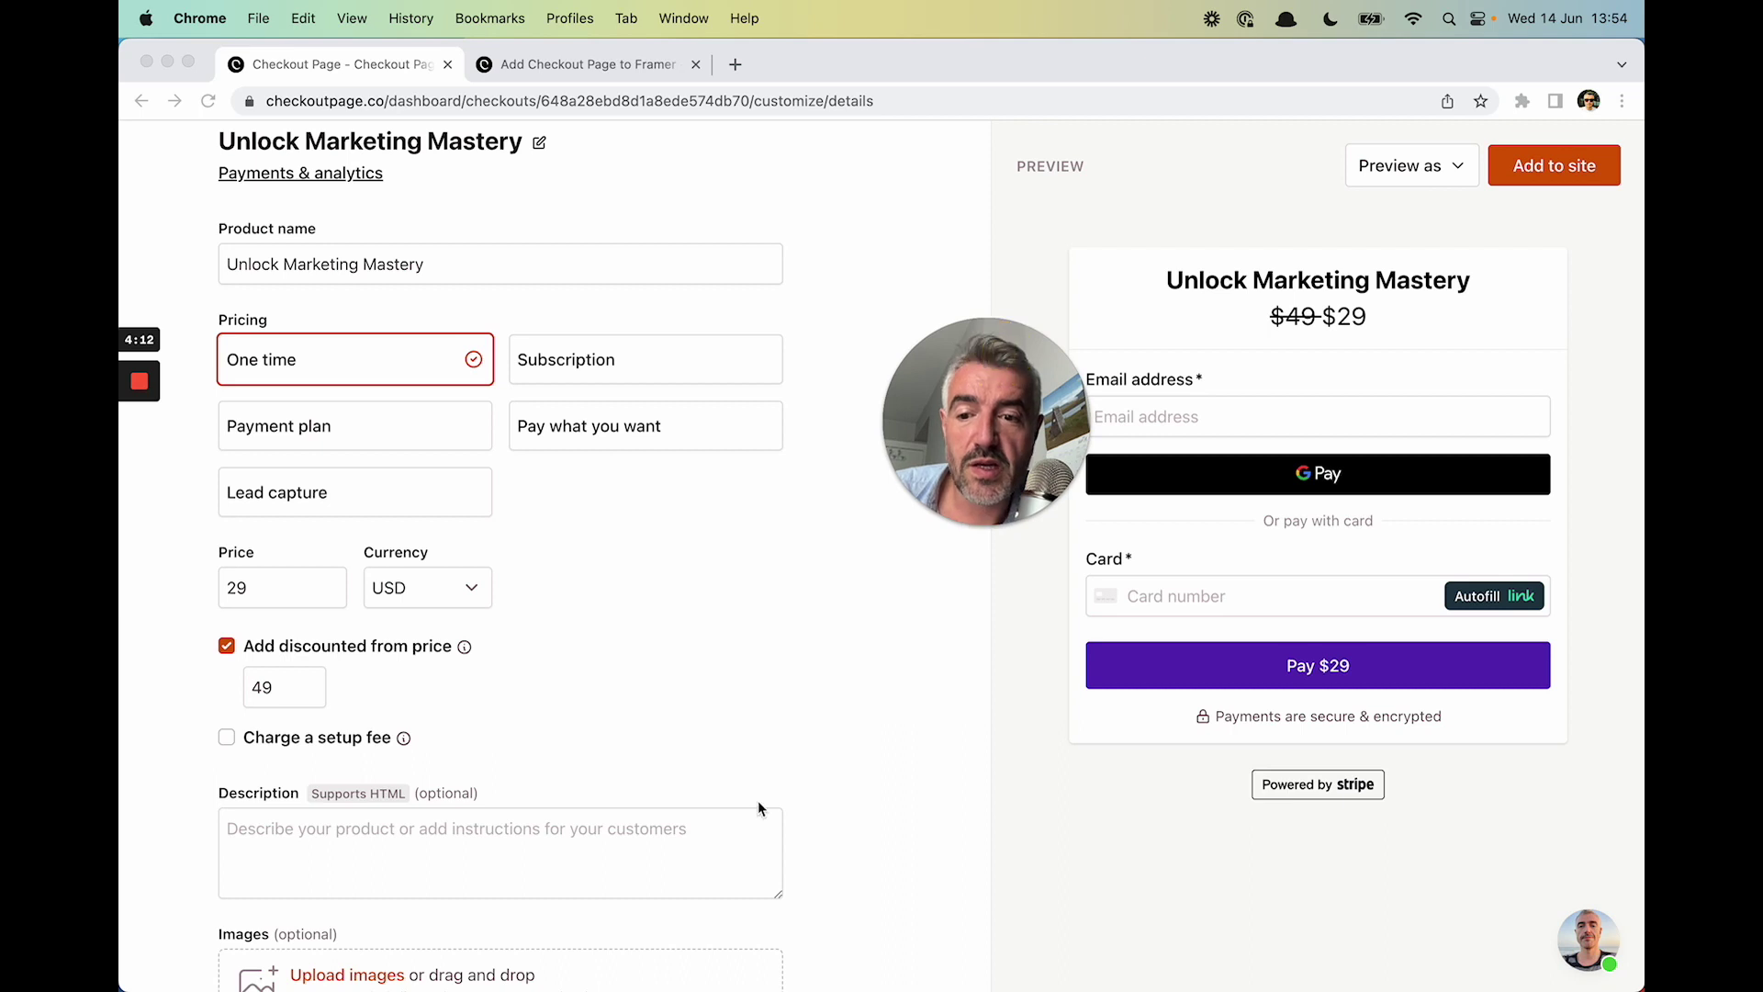
scroll(758, 801, down, 5)
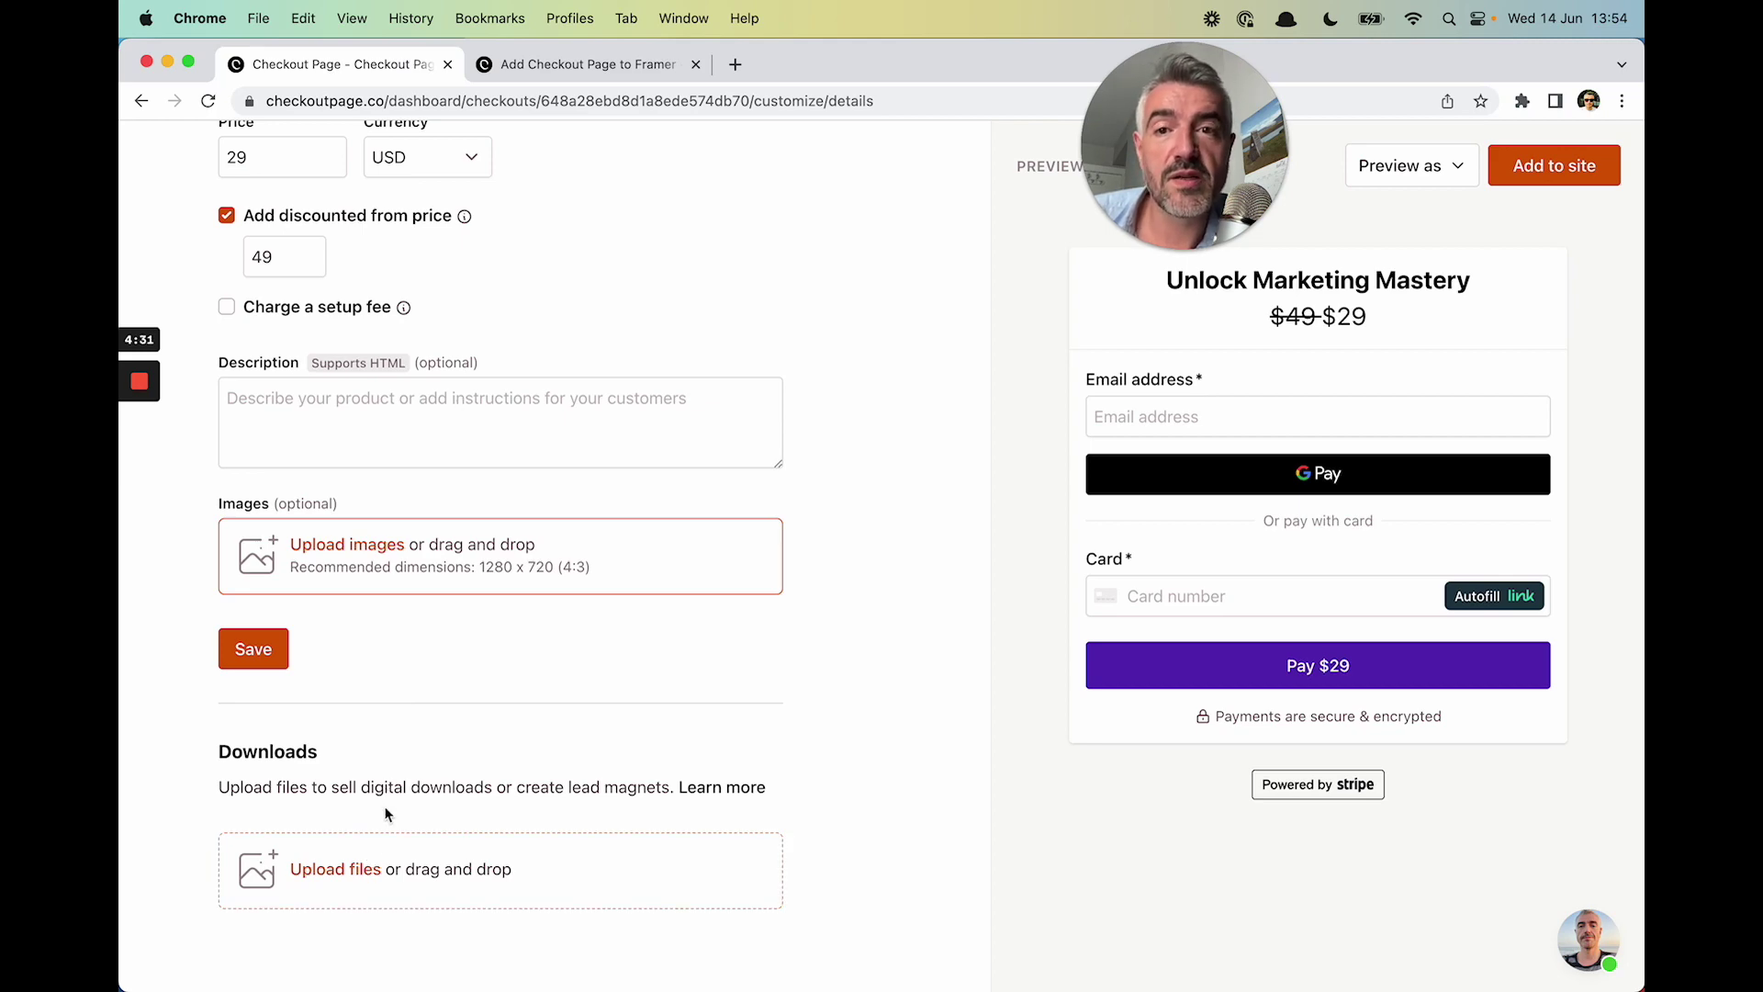
click(358, 889)
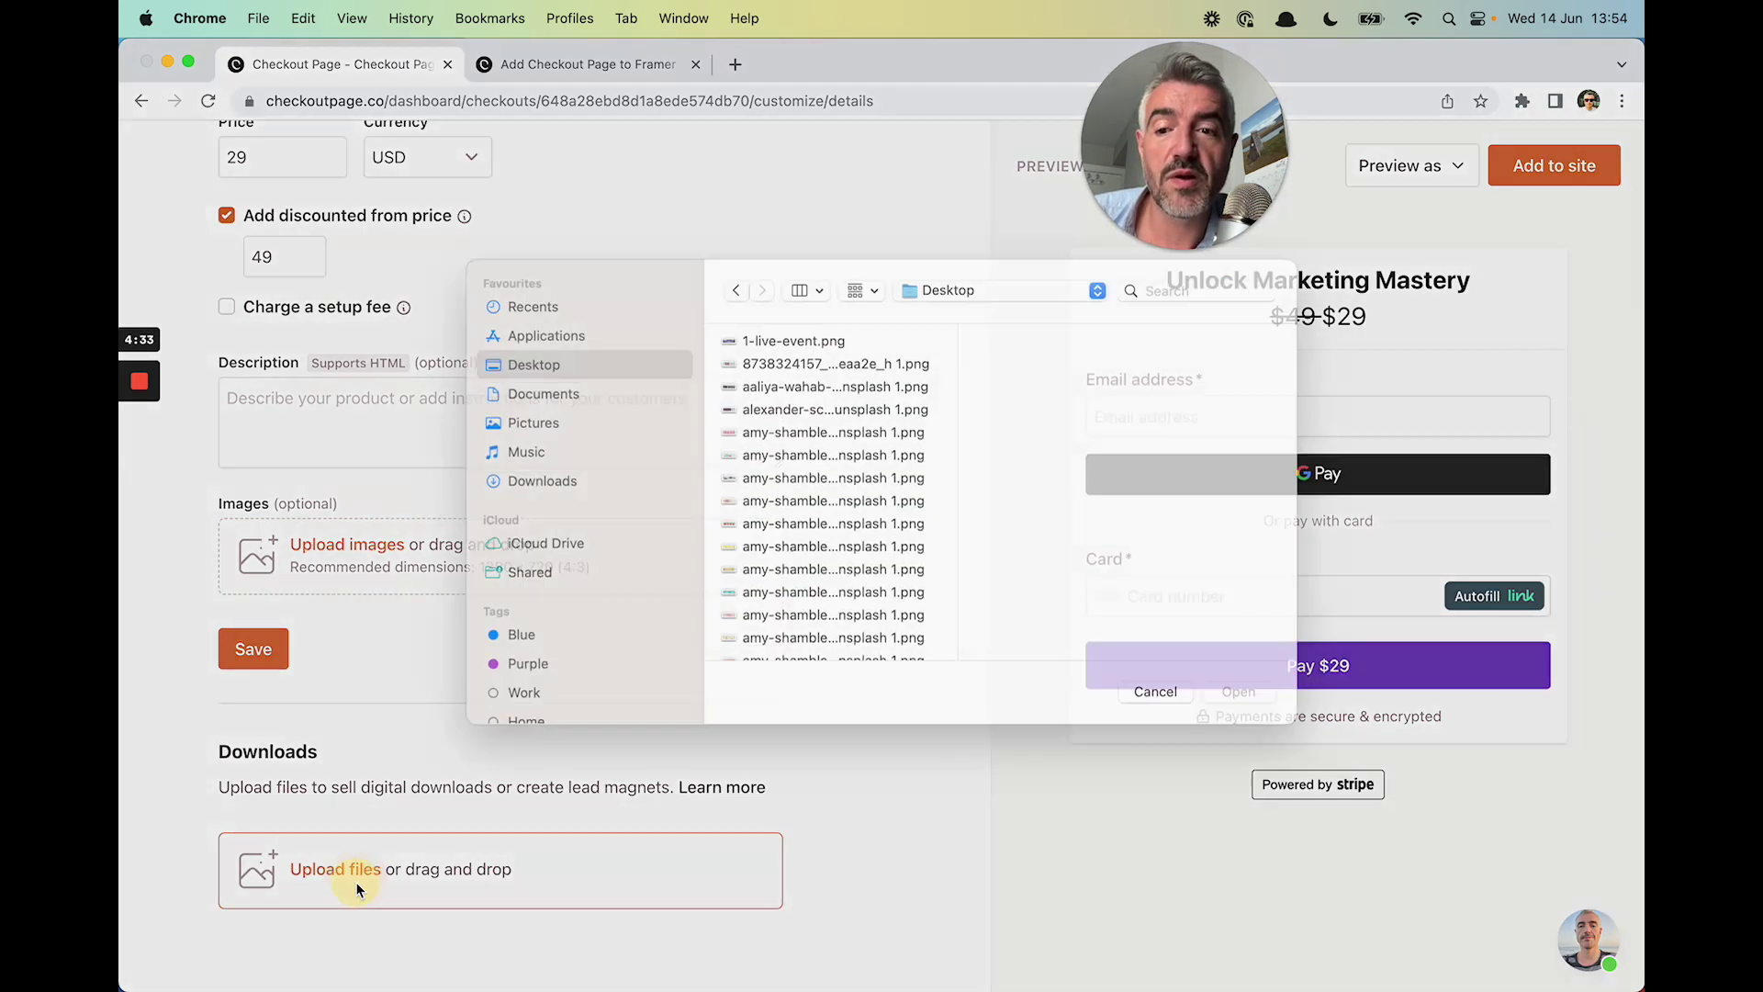
click(611, 420)
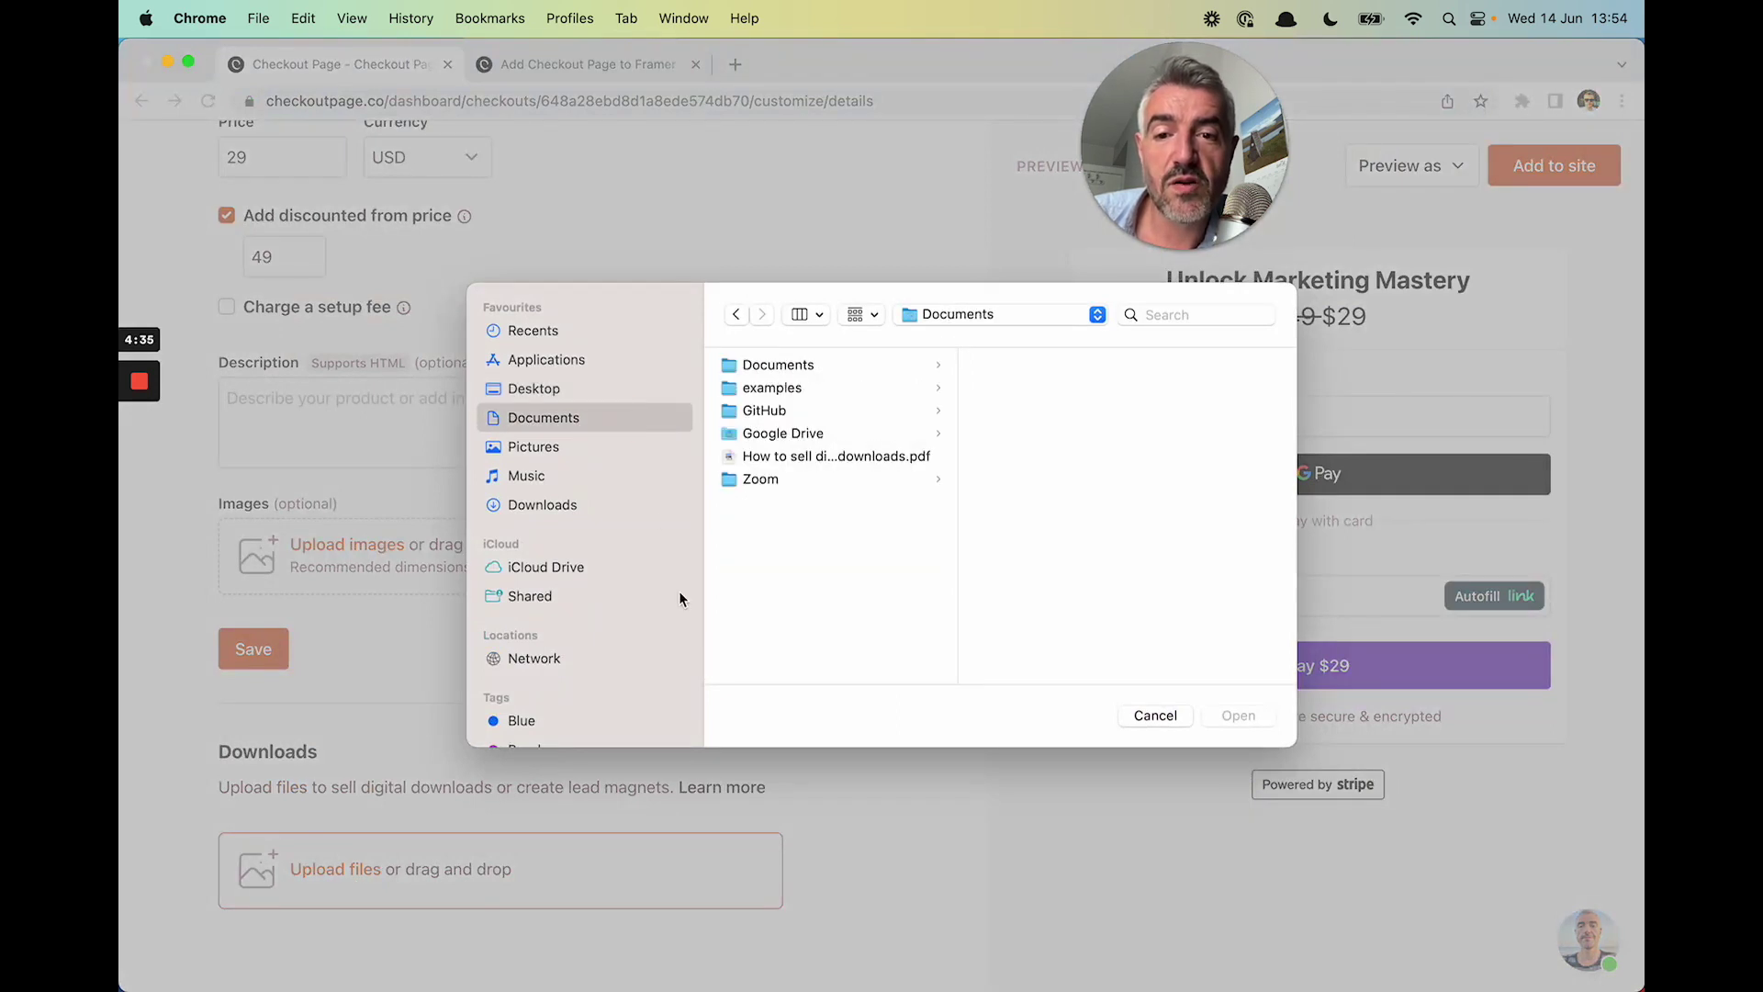
click(769, 464)
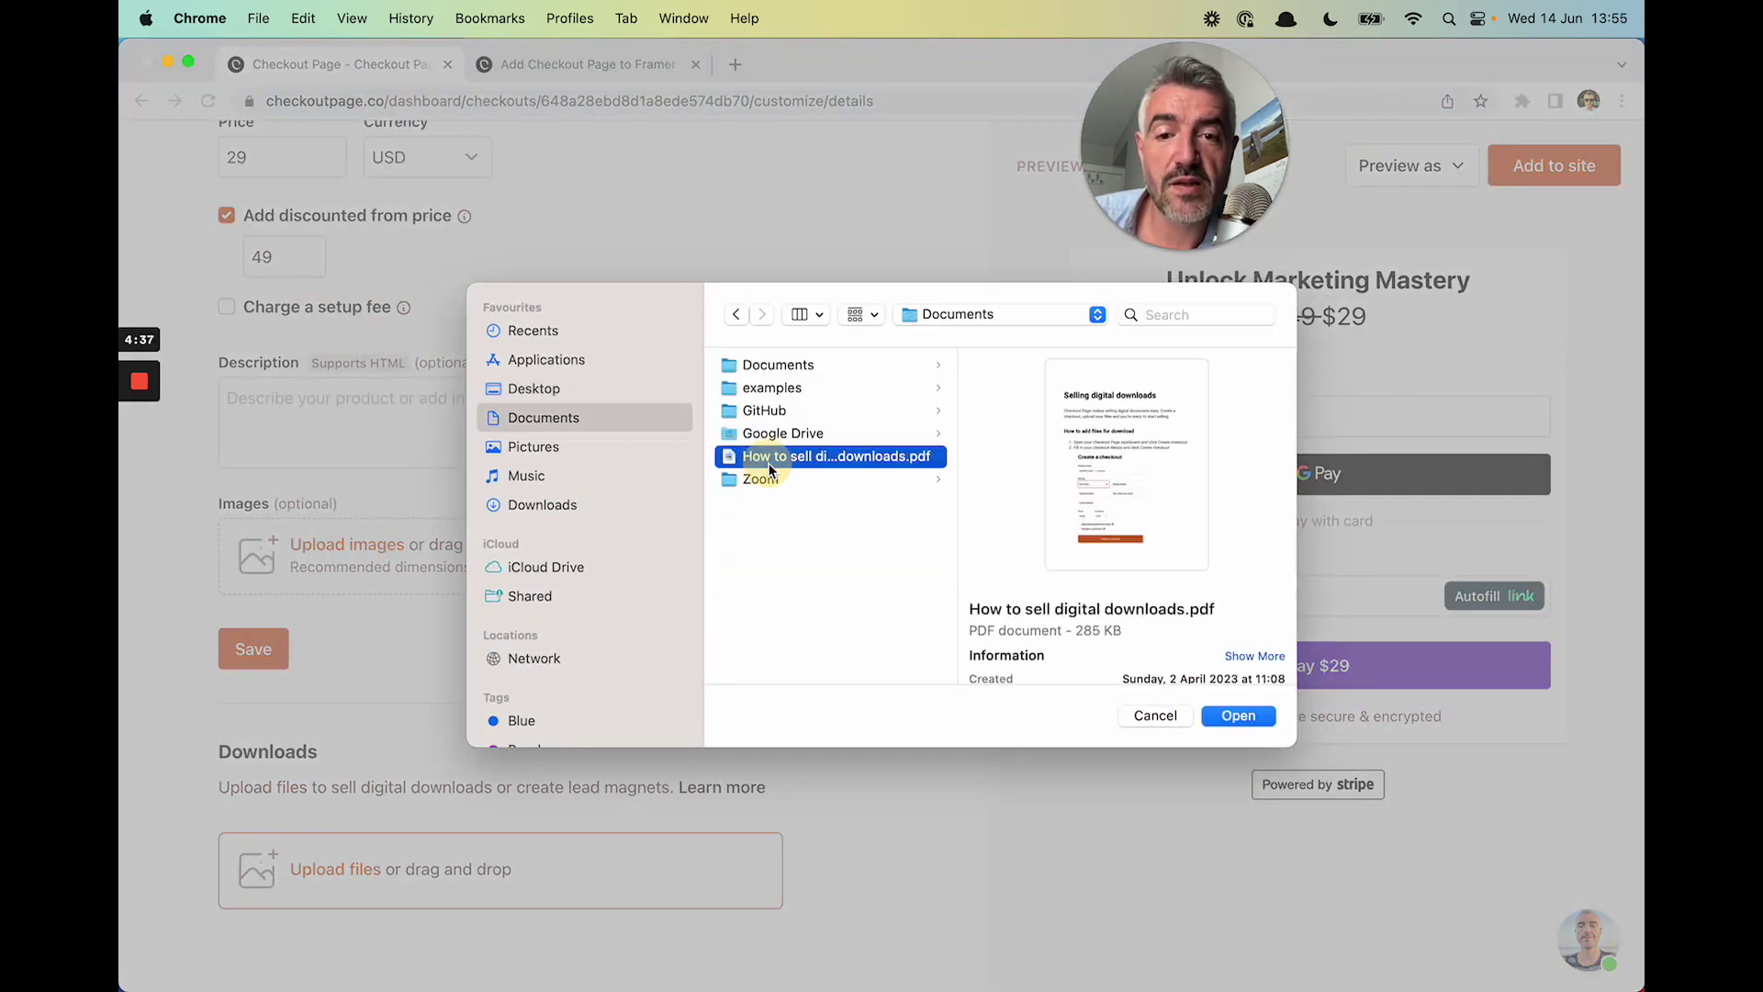
click(1250, 718)
scroll(1066, 729, down, 1)
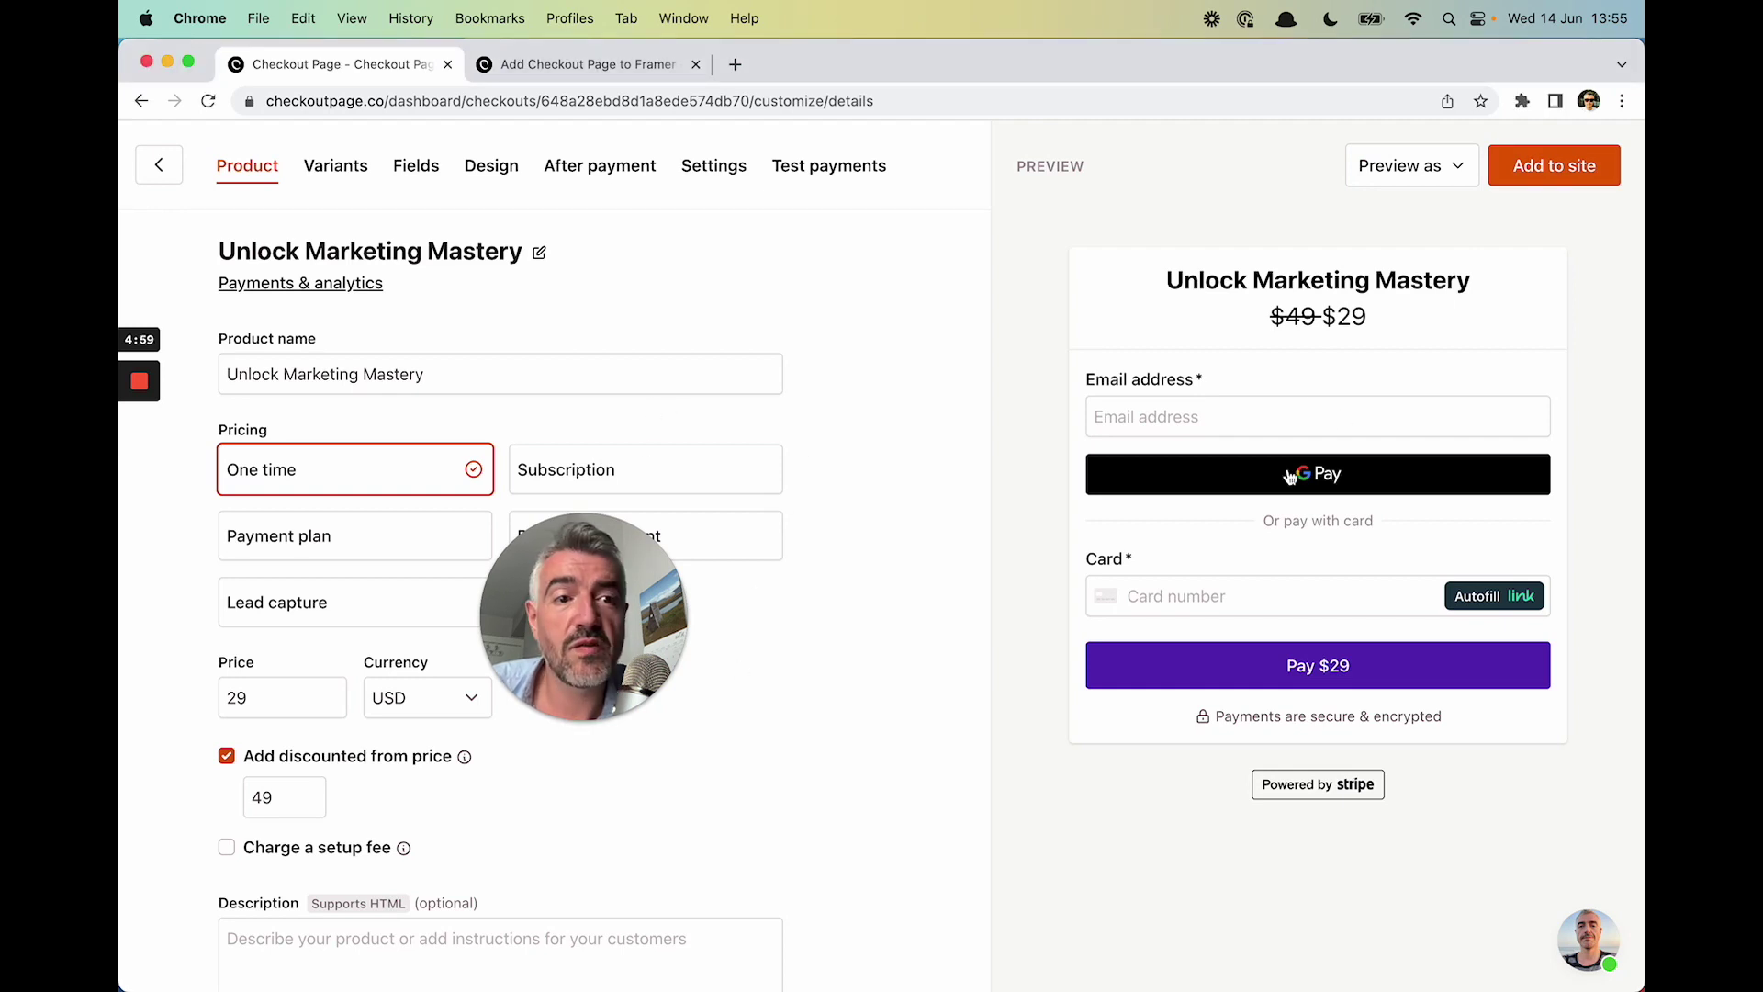
Open the checkout's payment link from Add to site in a new tab and select its URL
click(1524, 179)
click(1086, 578)
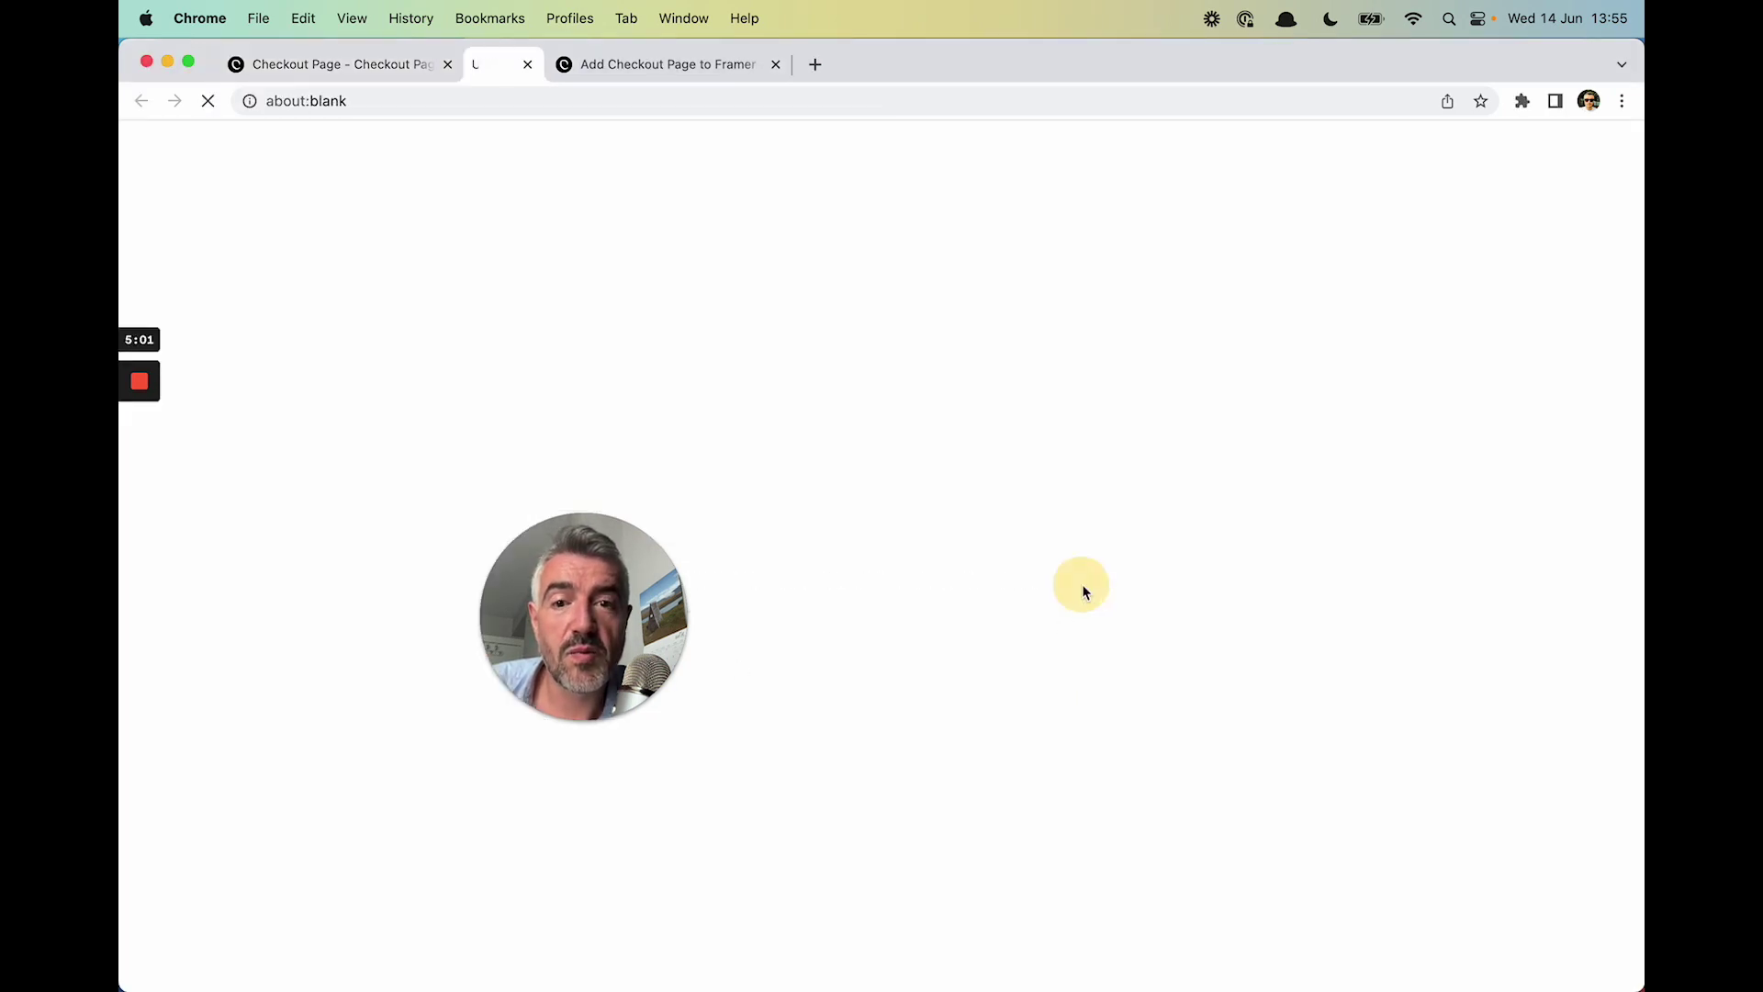
drag(620, 583, 466, 631)
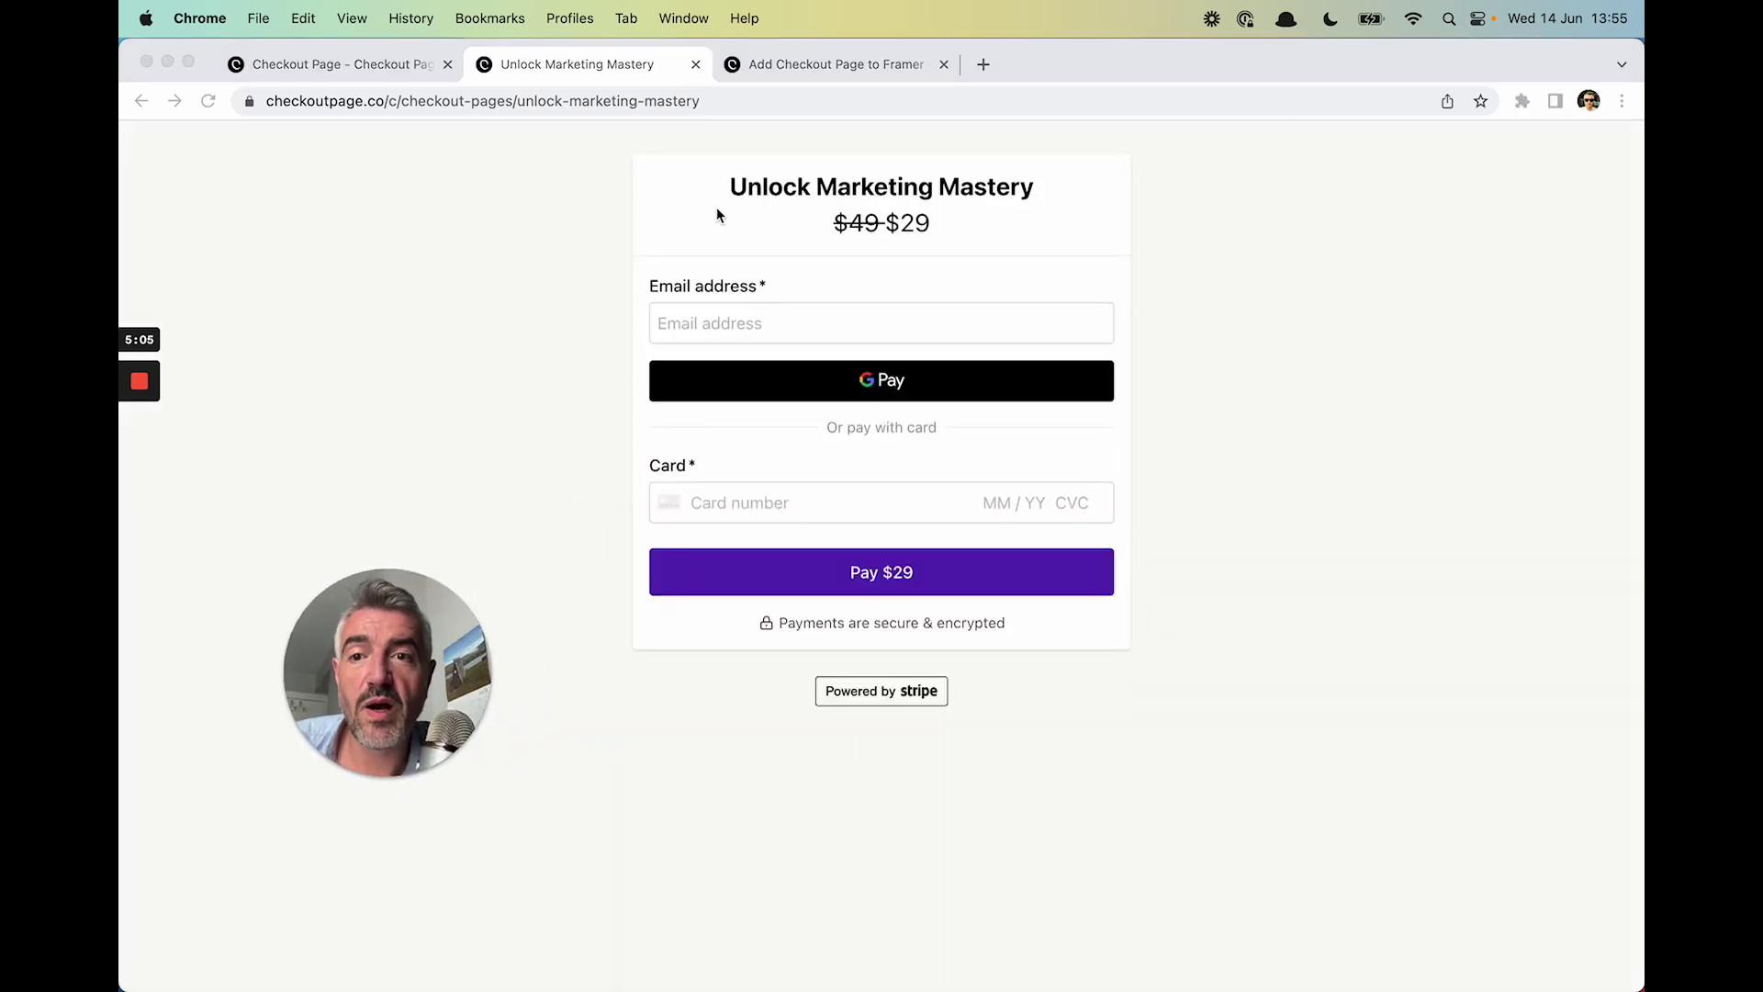
click(528, 99)
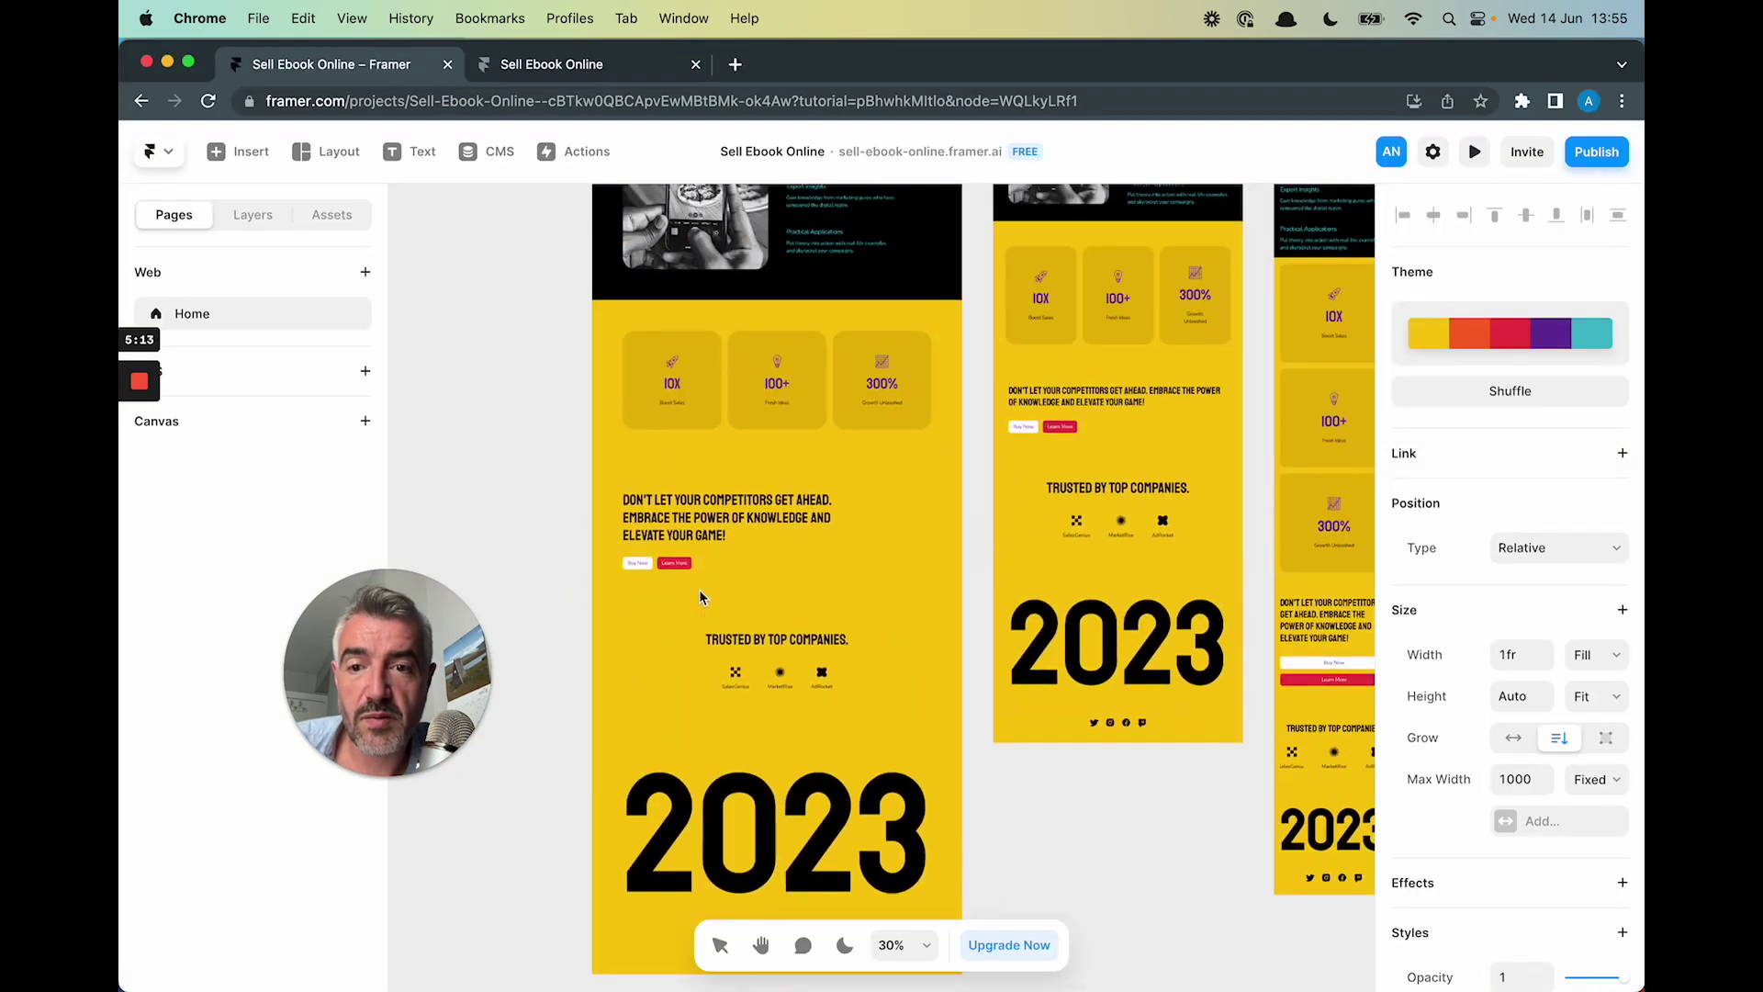
Select the whole Buy Now button in the call-to-action using the layer tree
scroll(698, 588, down, 2)
scroll(729, 538, up, 5)
scroll(730, 544, left, 3)
scroll(729, 543, down, 3)
scroll(729, 543, up, 2)
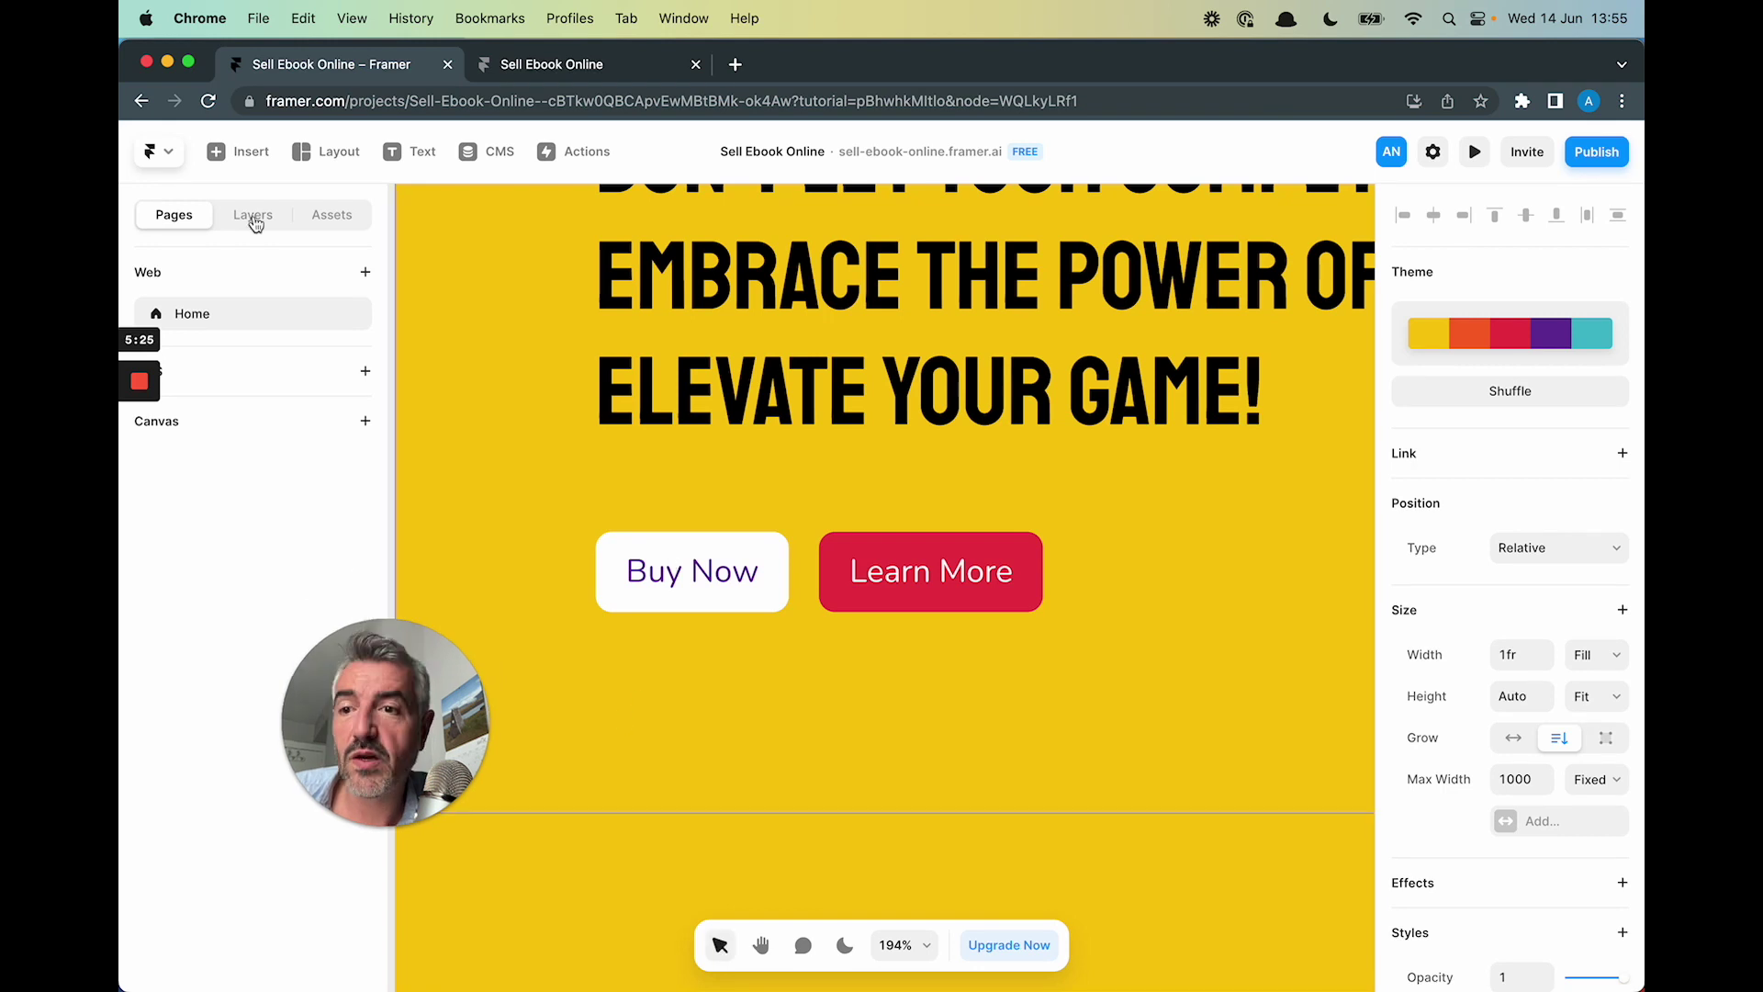
click(256, 220)
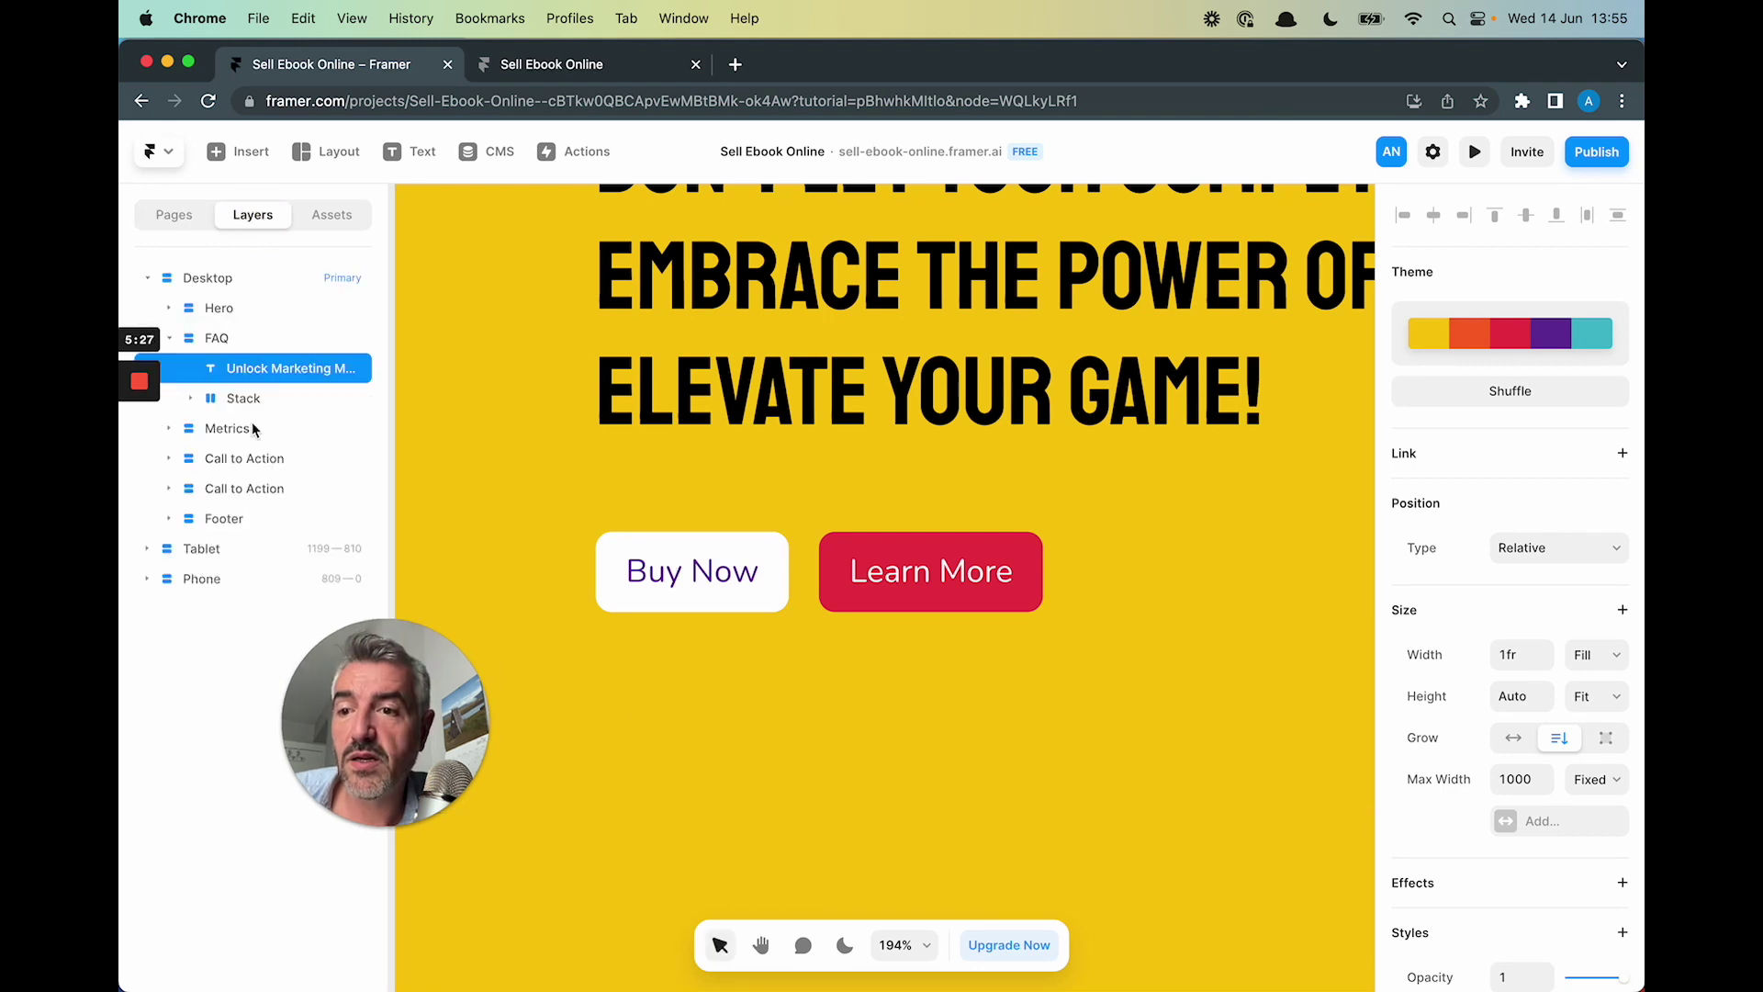
click(628, 554)
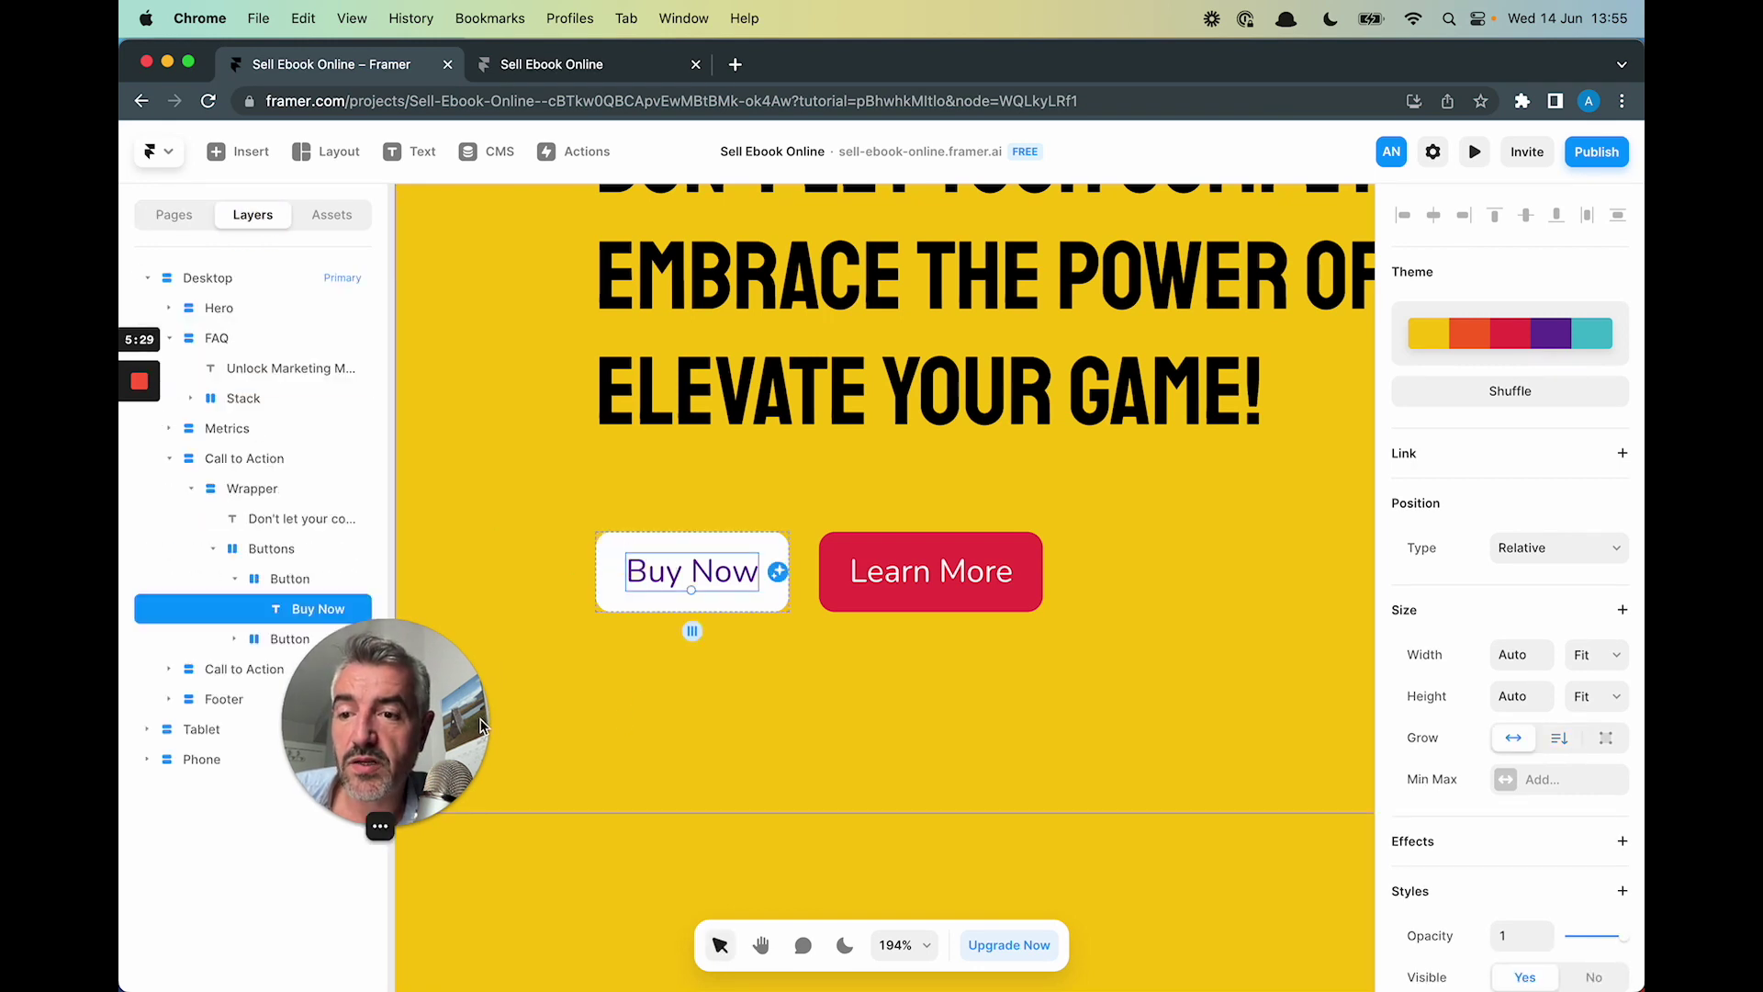
click(312, 579)
Paste the checkout payment URL as the Buy Now button's link
scroll(1433, 388, down, 5)
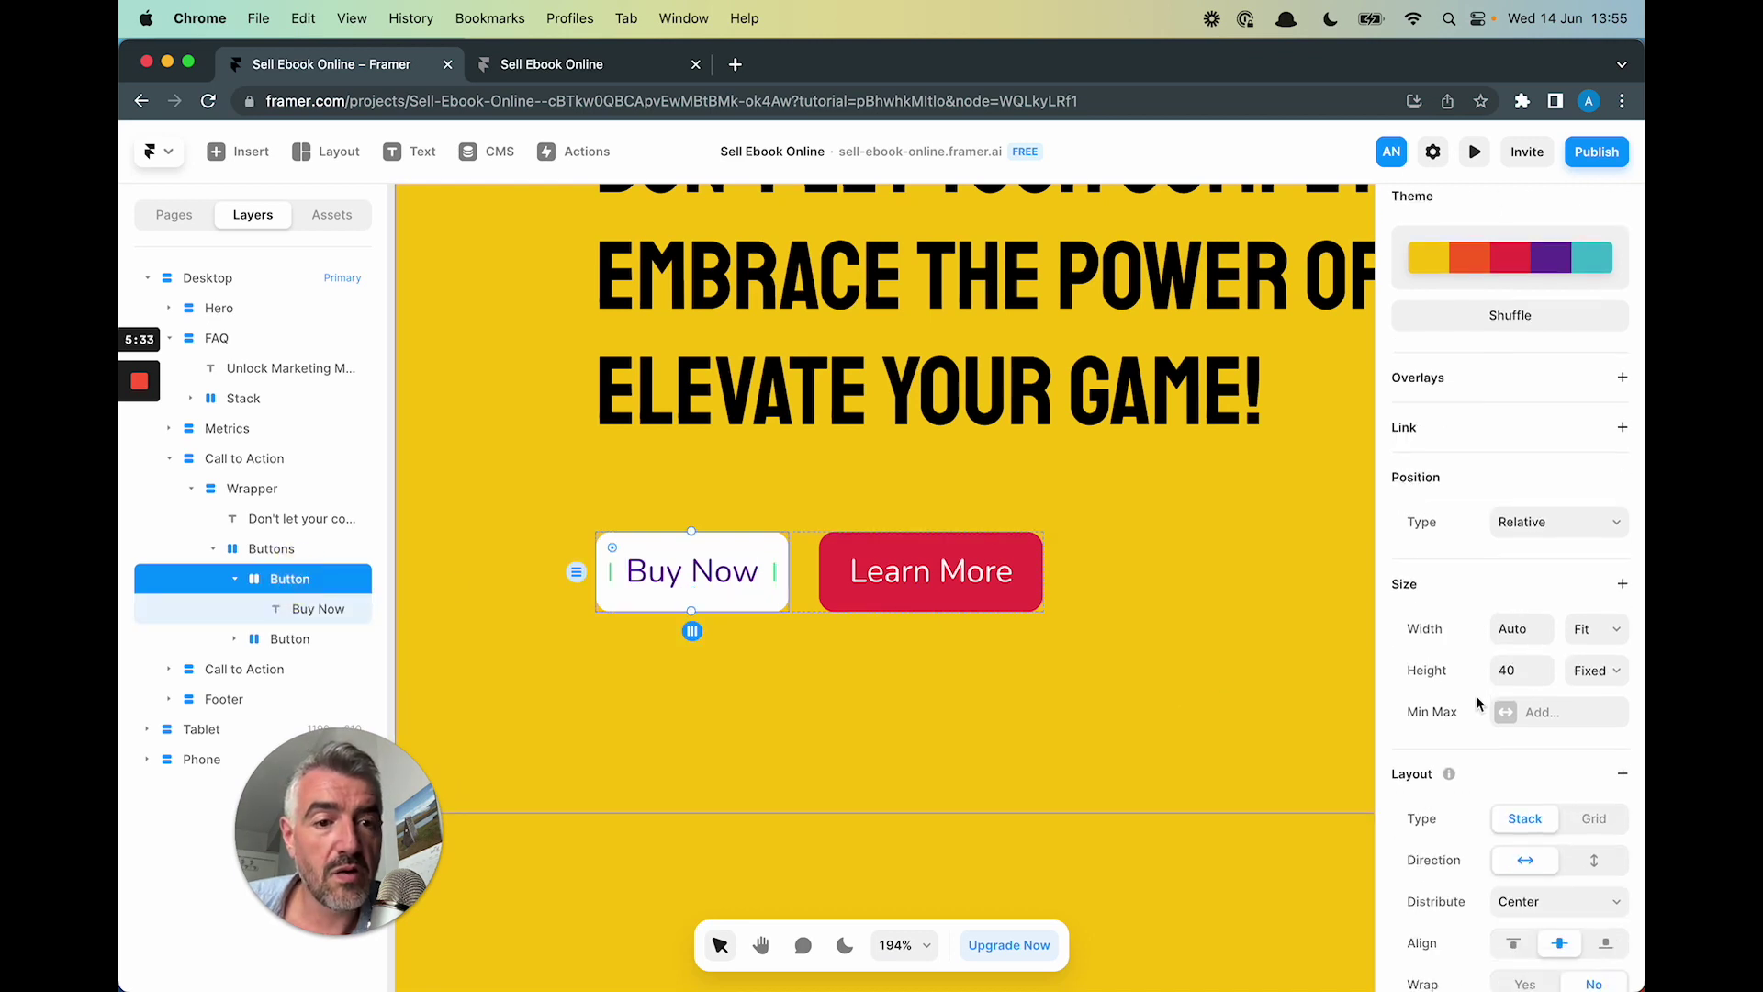
scroll(1433, 388, up, 4)
click(1421, 488)
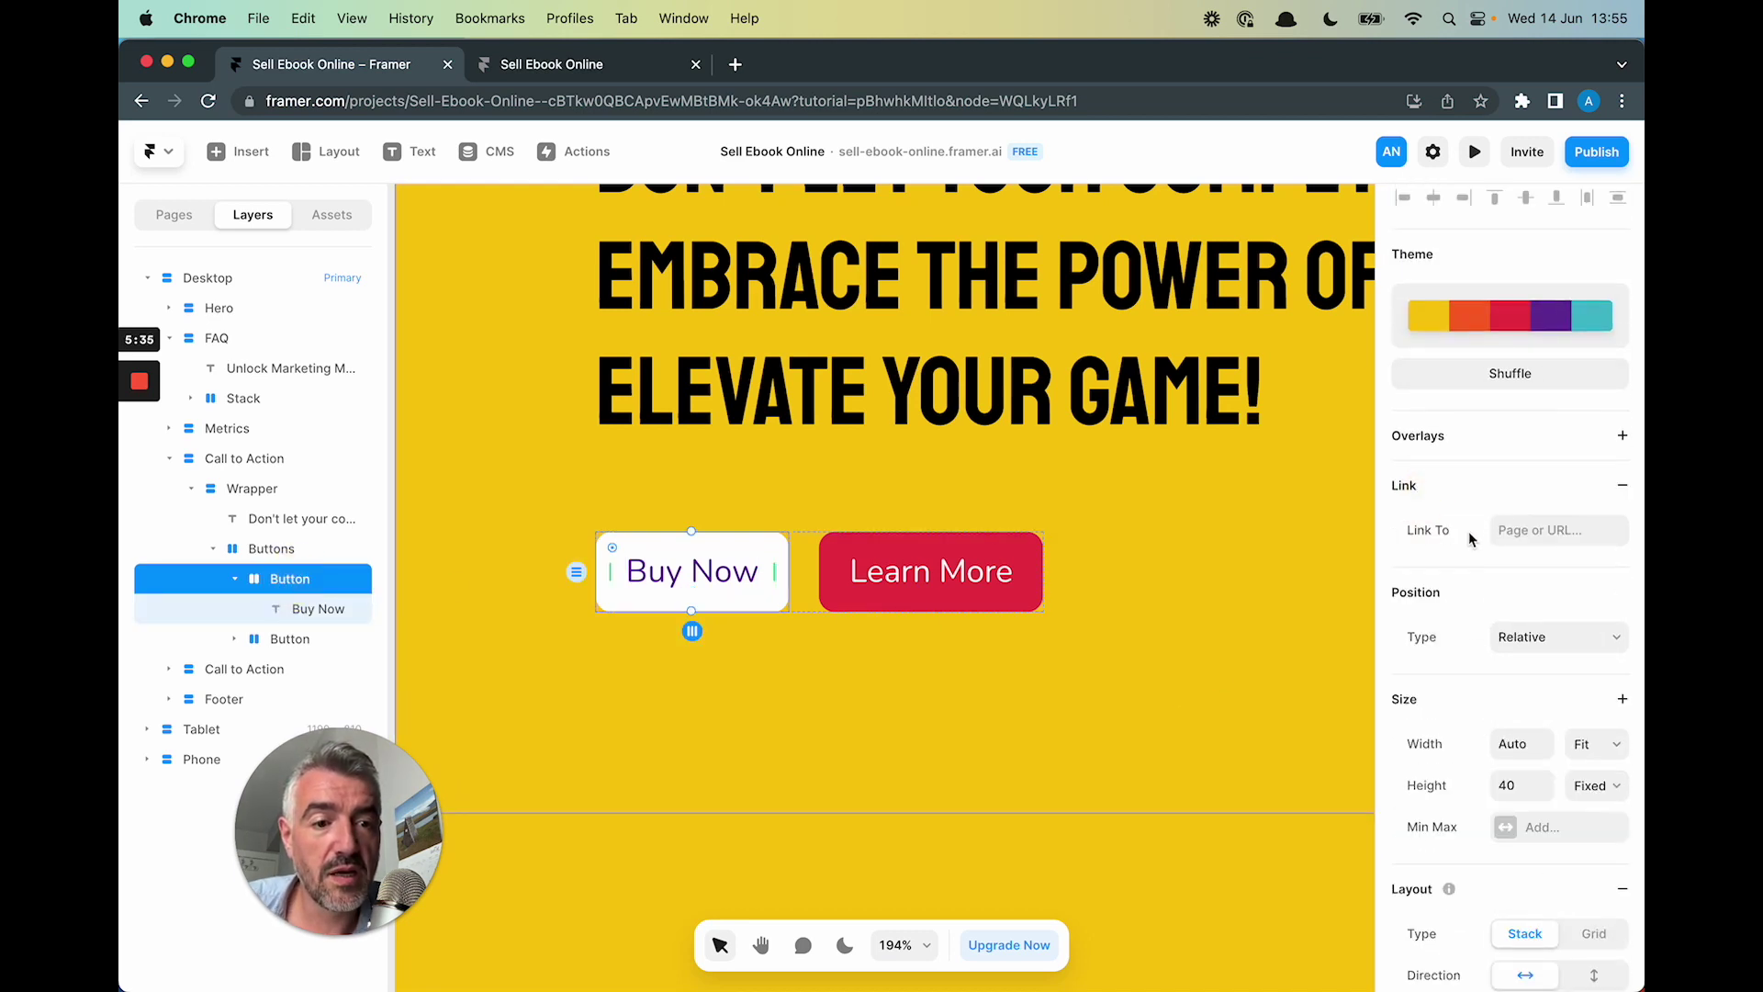
click(1519, 530)
key(super+v)
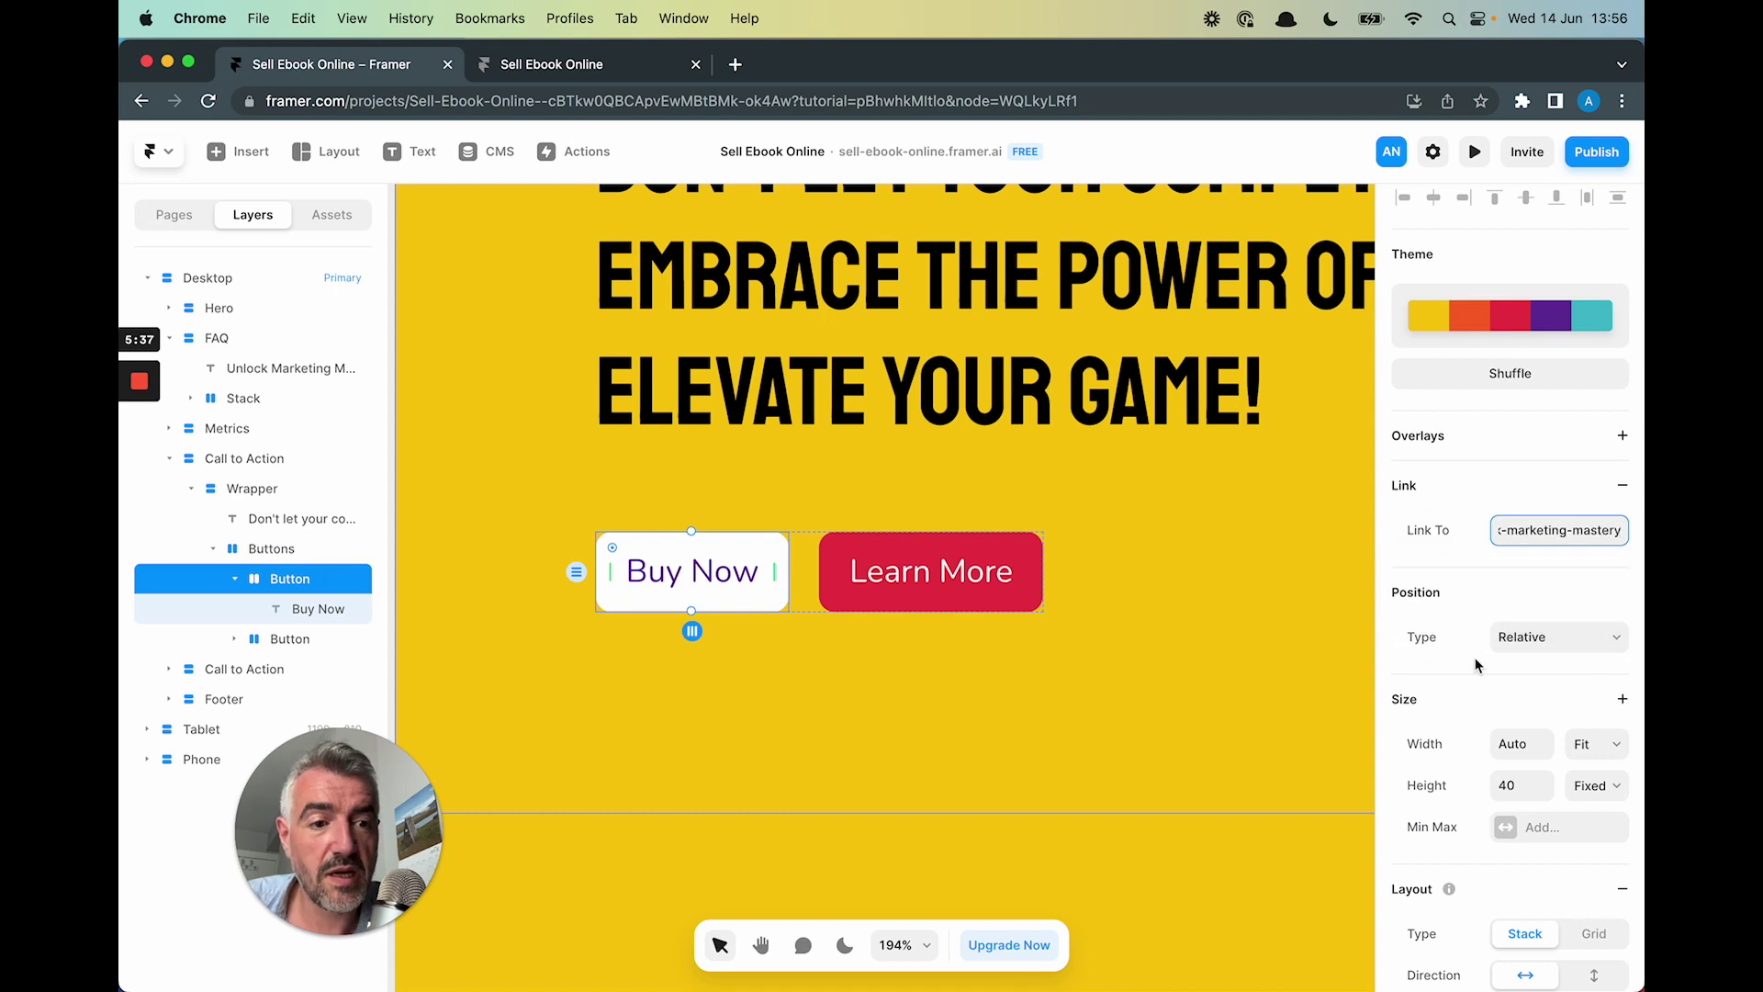
click(1596, 152)
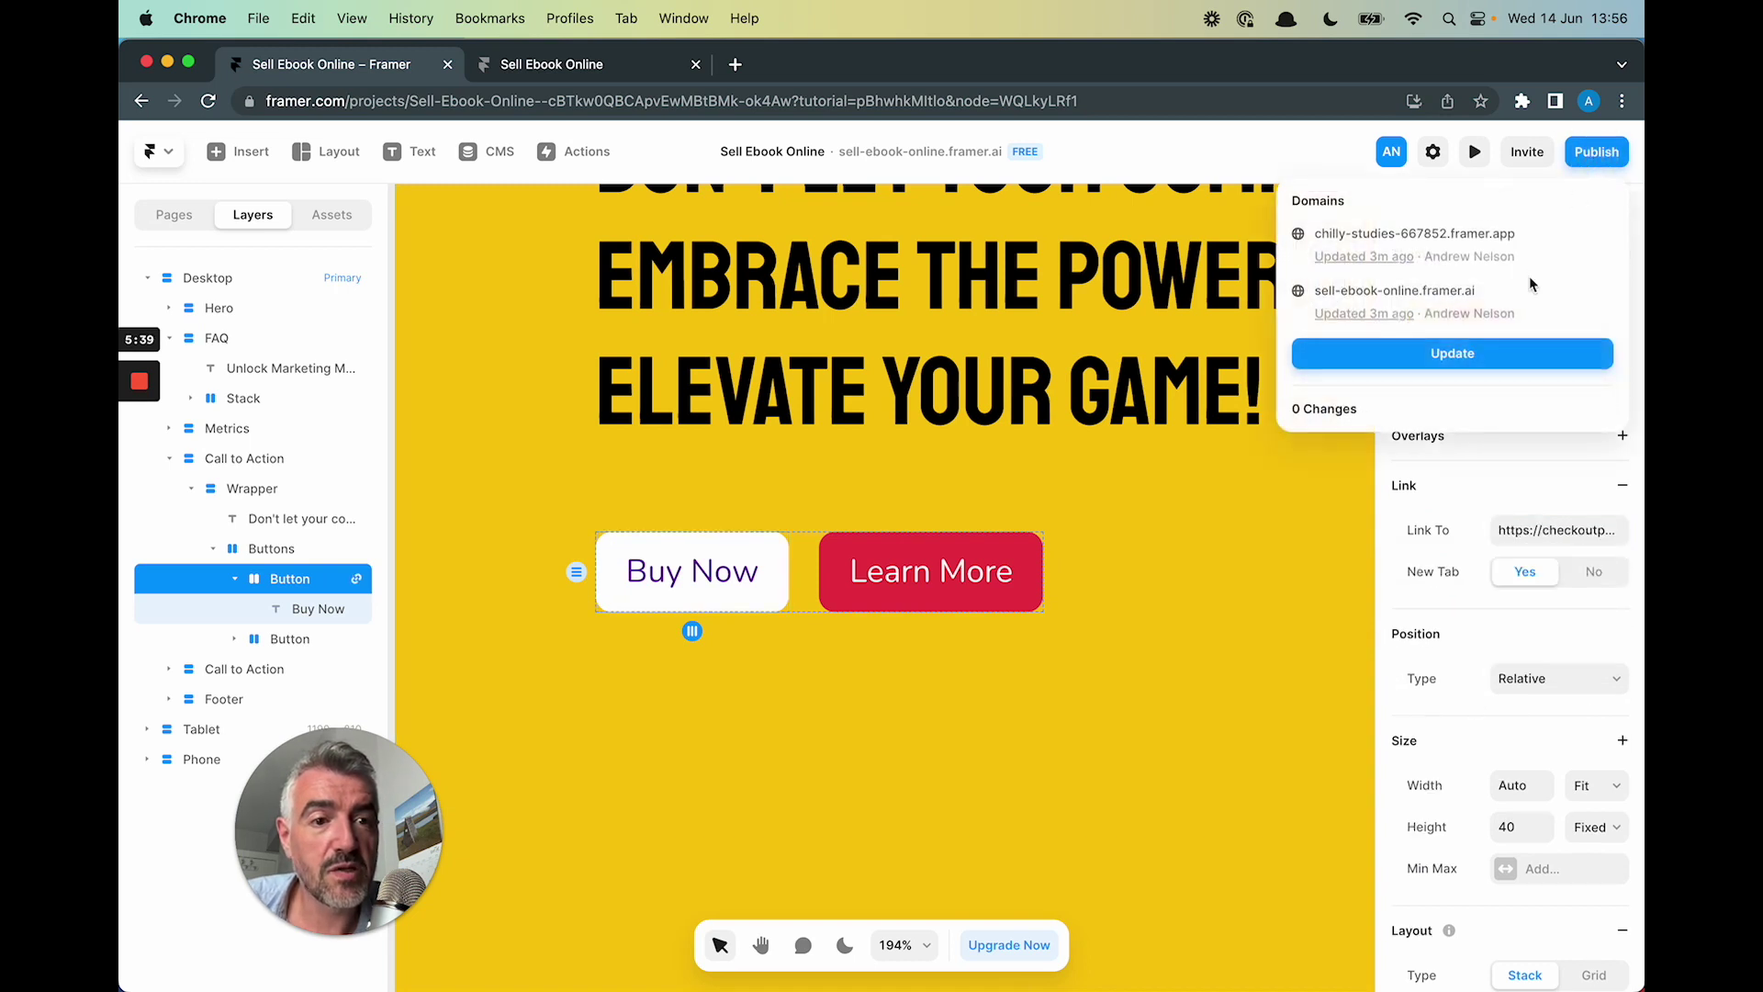
Publish the update, then confirm Buy Now on sell-ebook-online.framer.ai opens the $29 checkout
click(1489, 356)
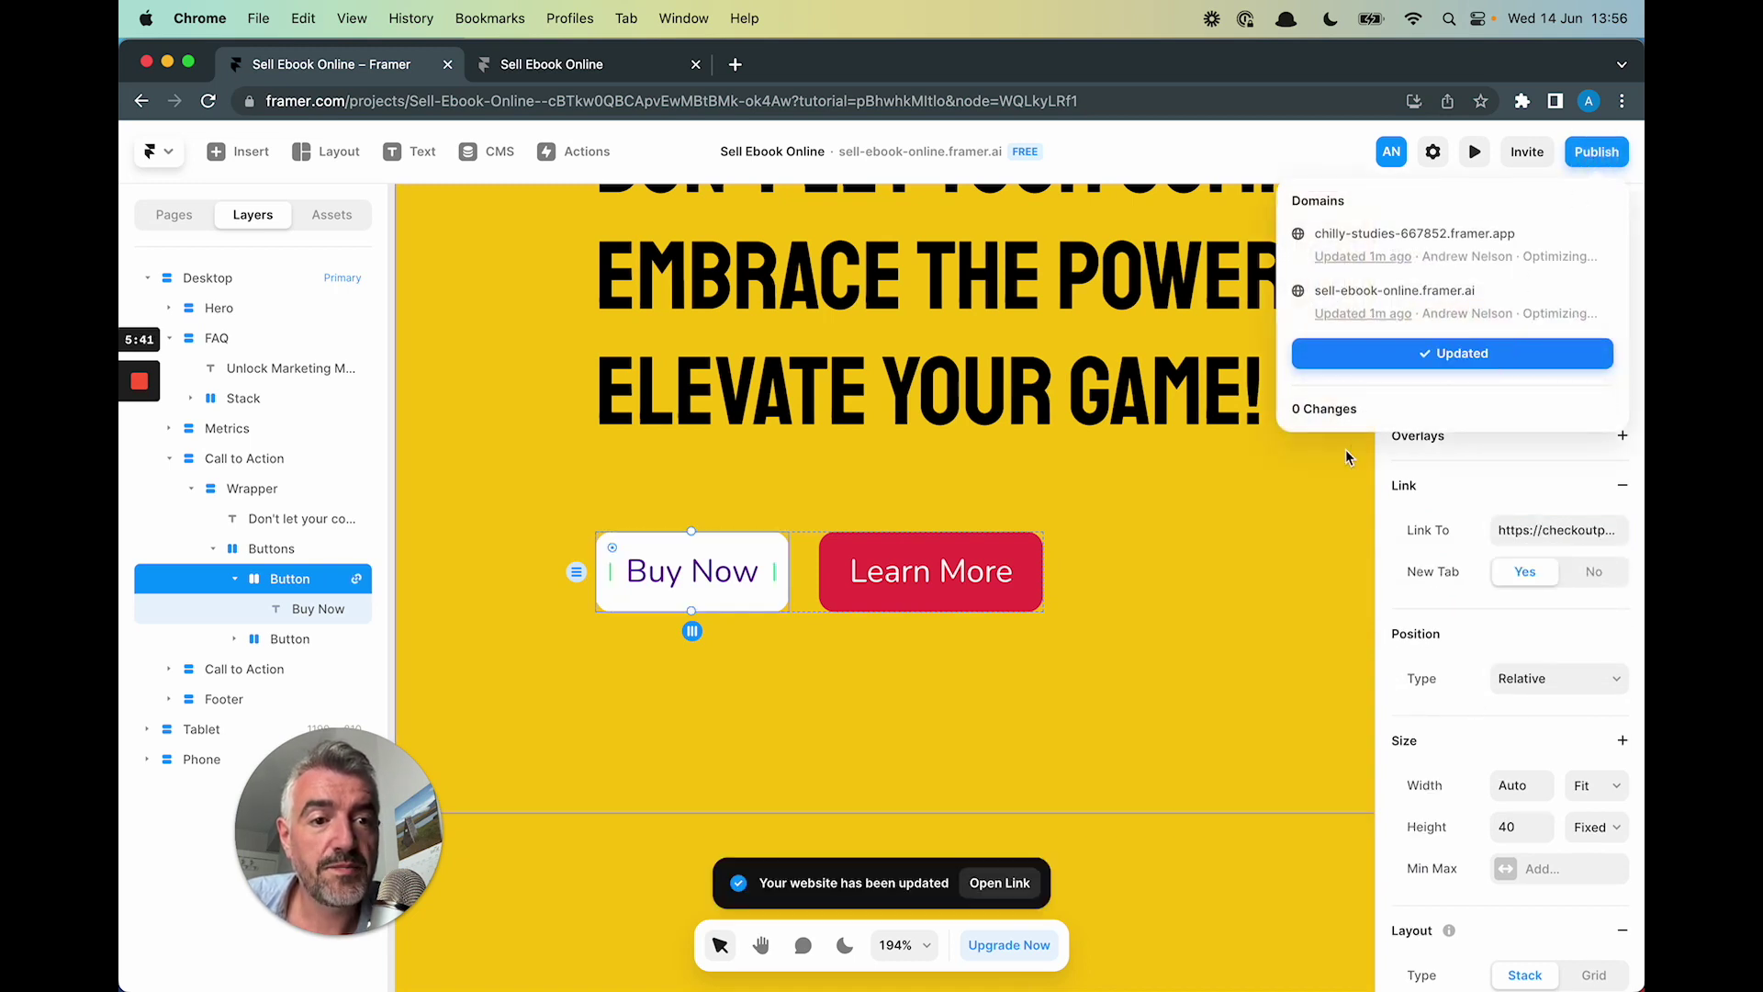
click(1362, 289)
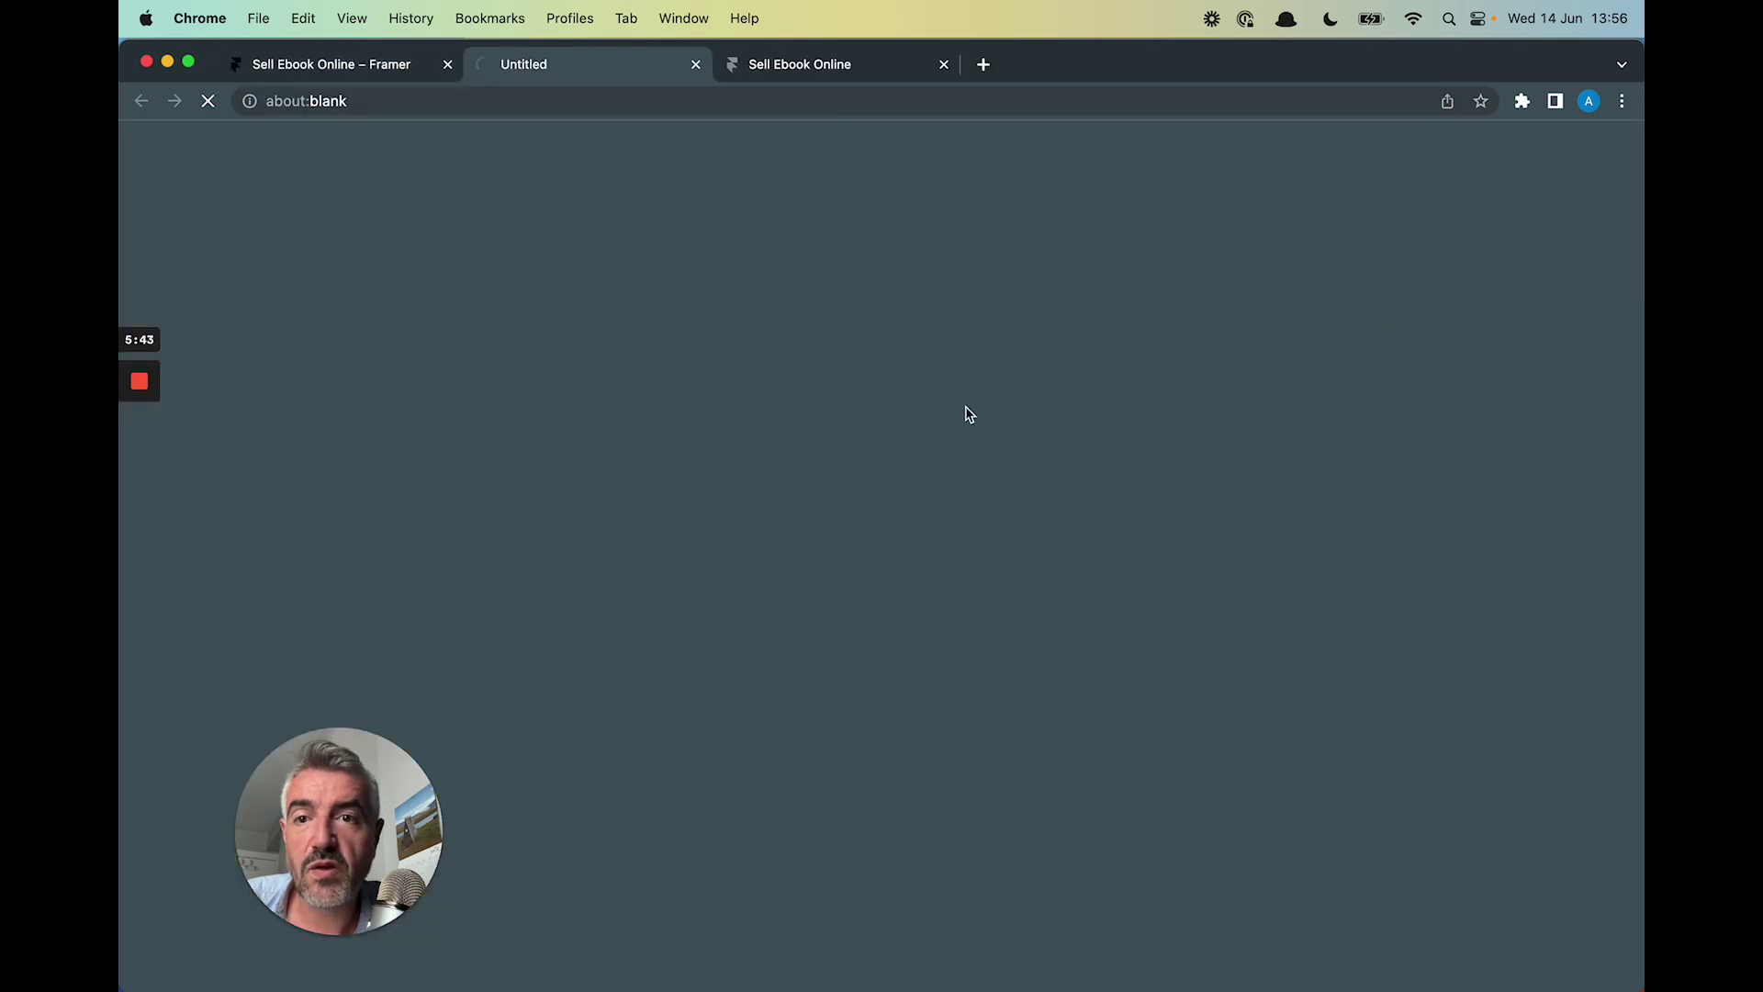
scroll(588, 735, down, 5)
scroll(585, 744, down, 15)
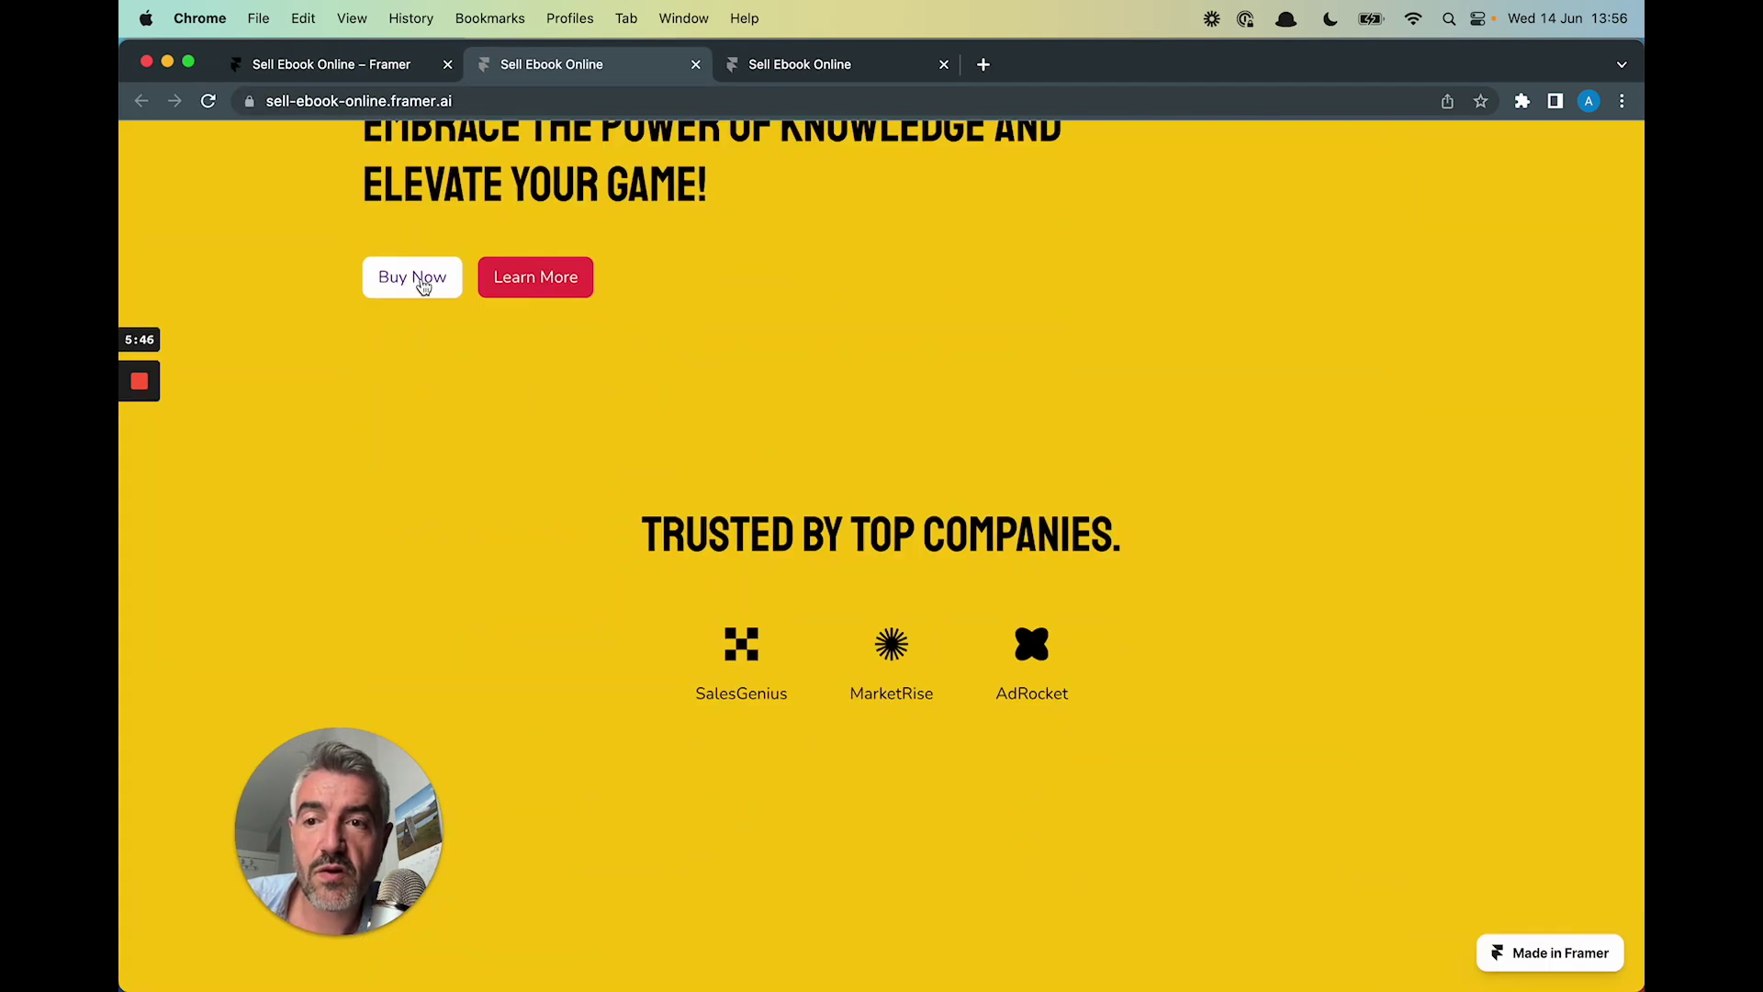
click(421, 277)
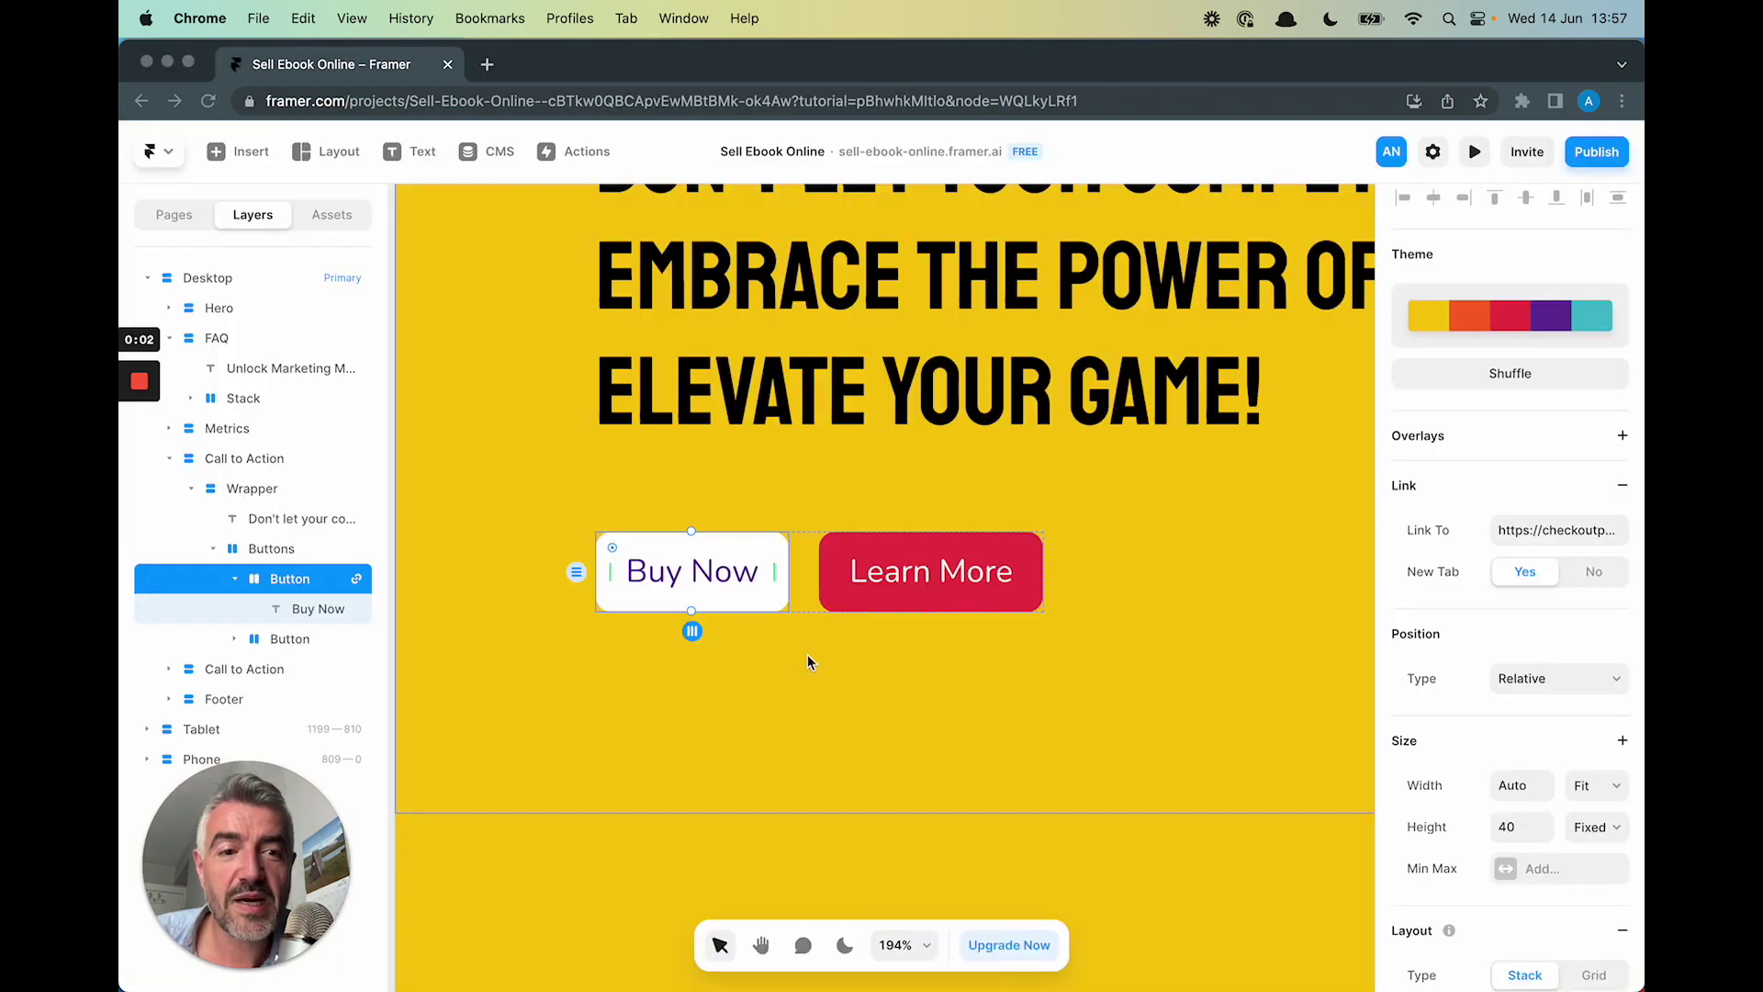
click(807, 654)
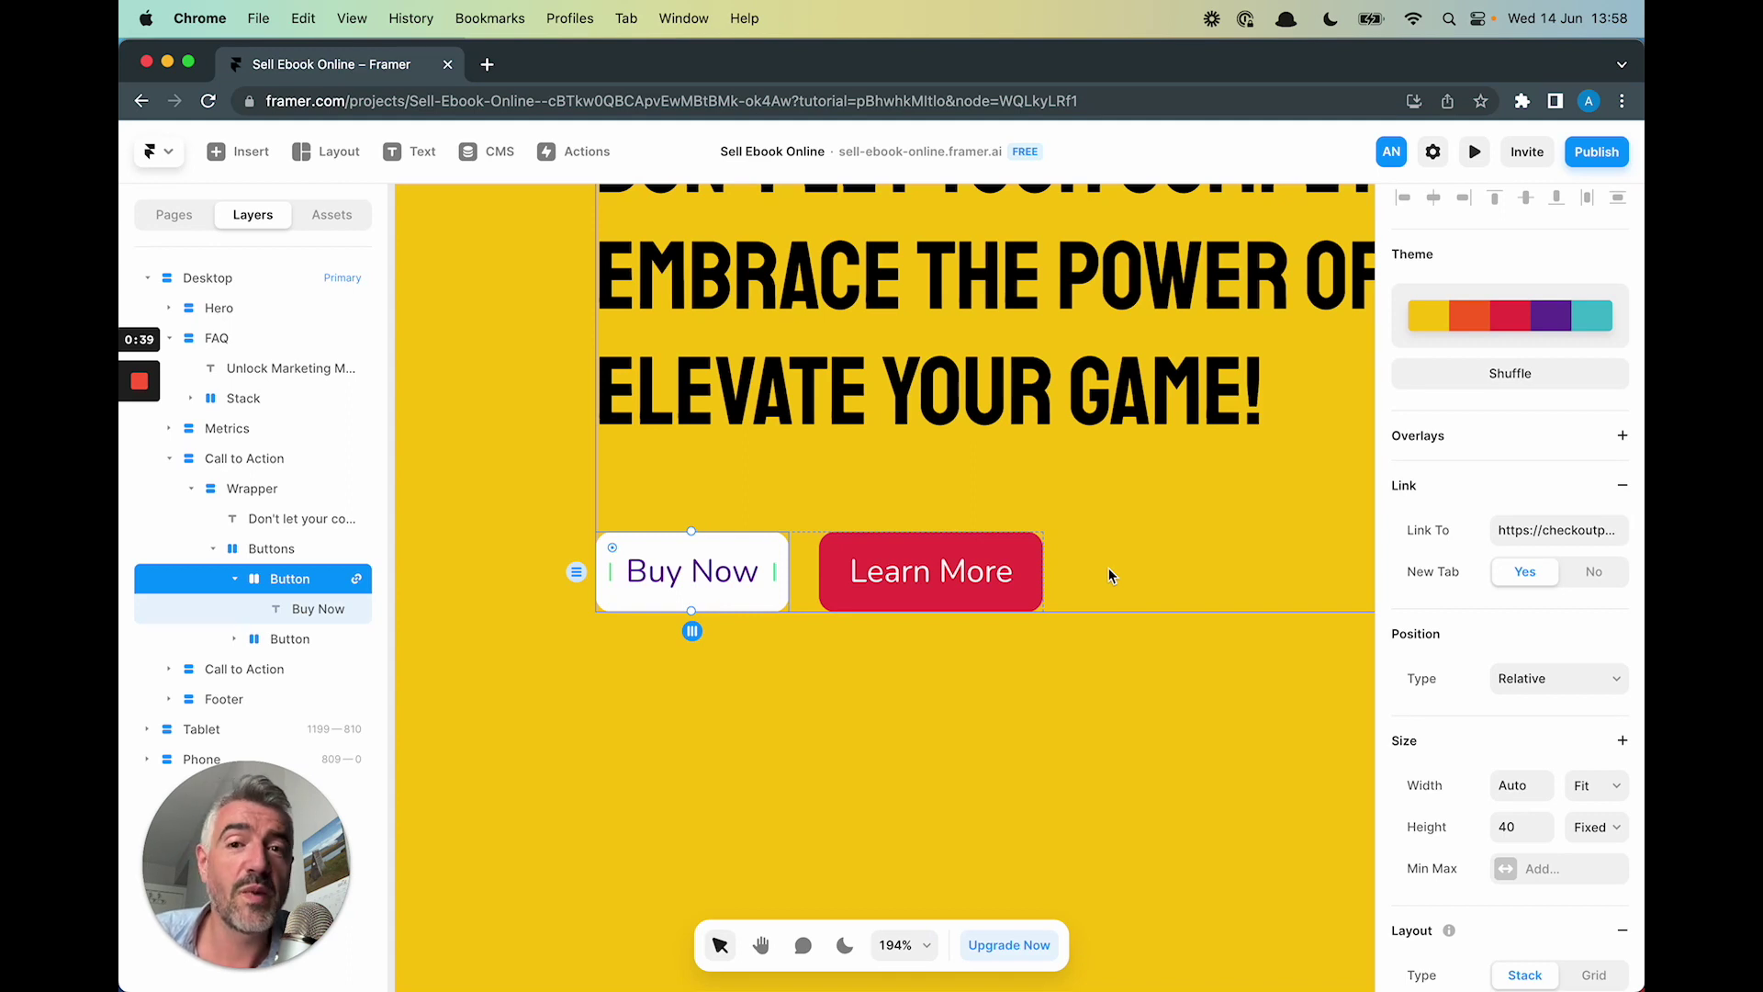
click(1088, 741)
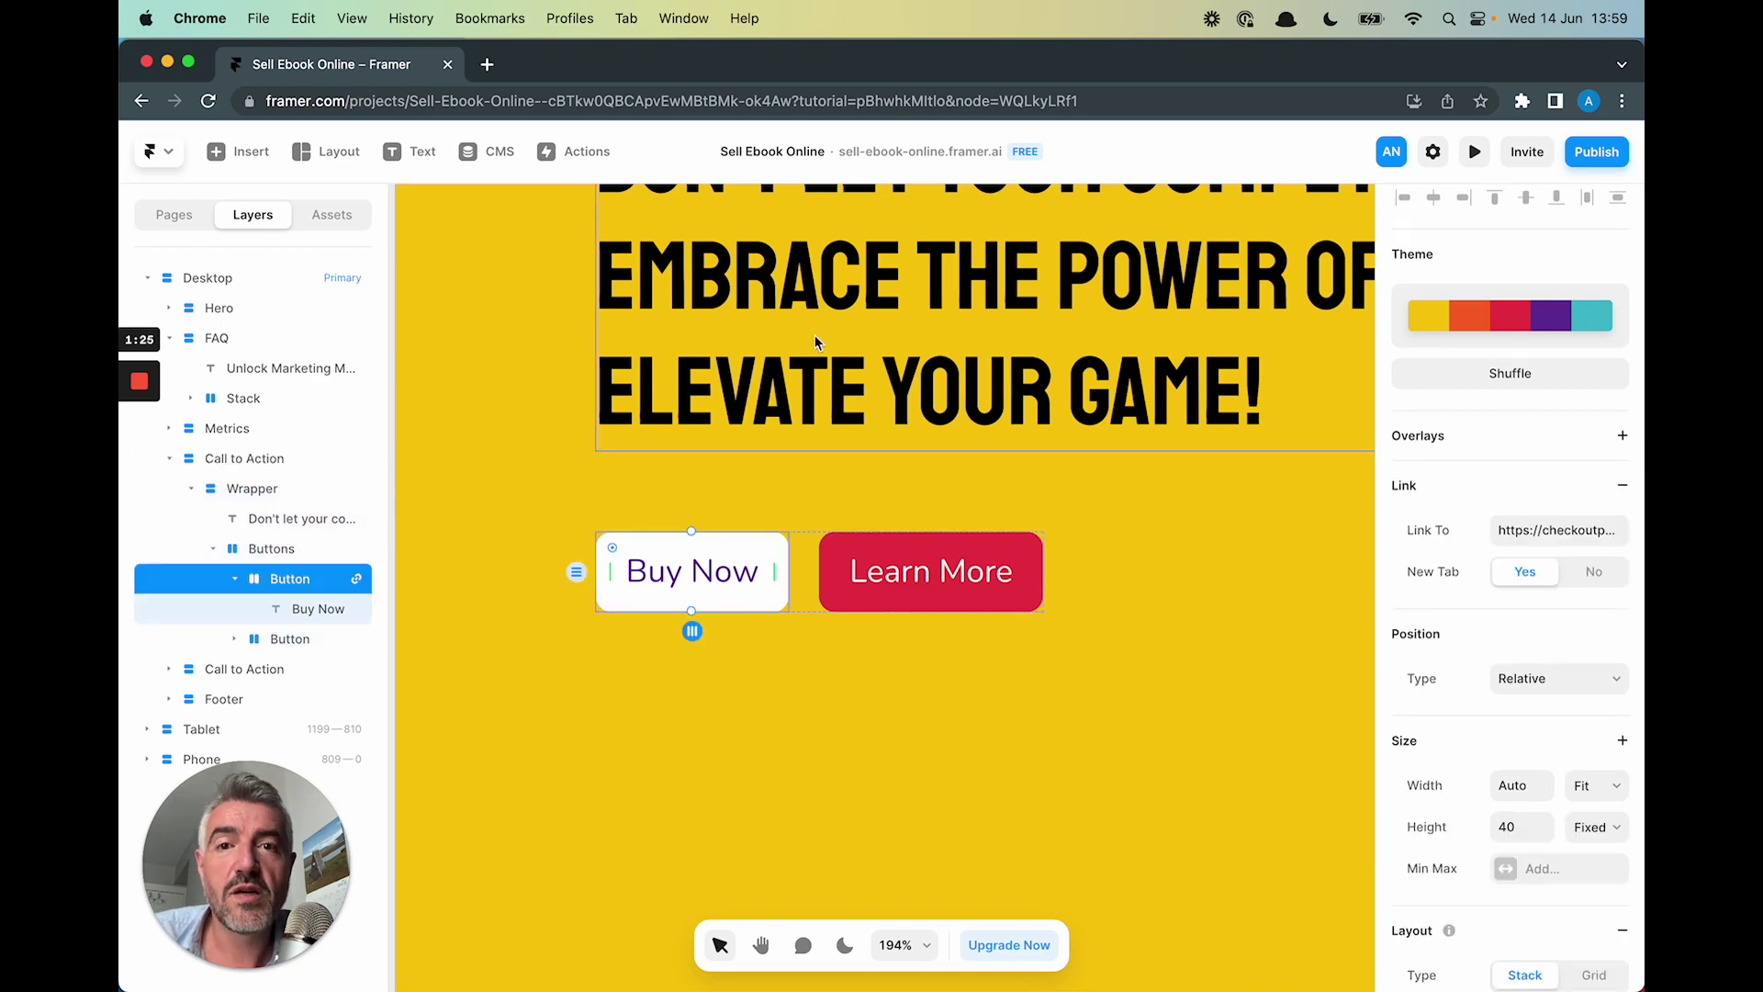
Open the Add Checkout Page to Framer help article at its Add a pop-up checkout section
key(super+grave)
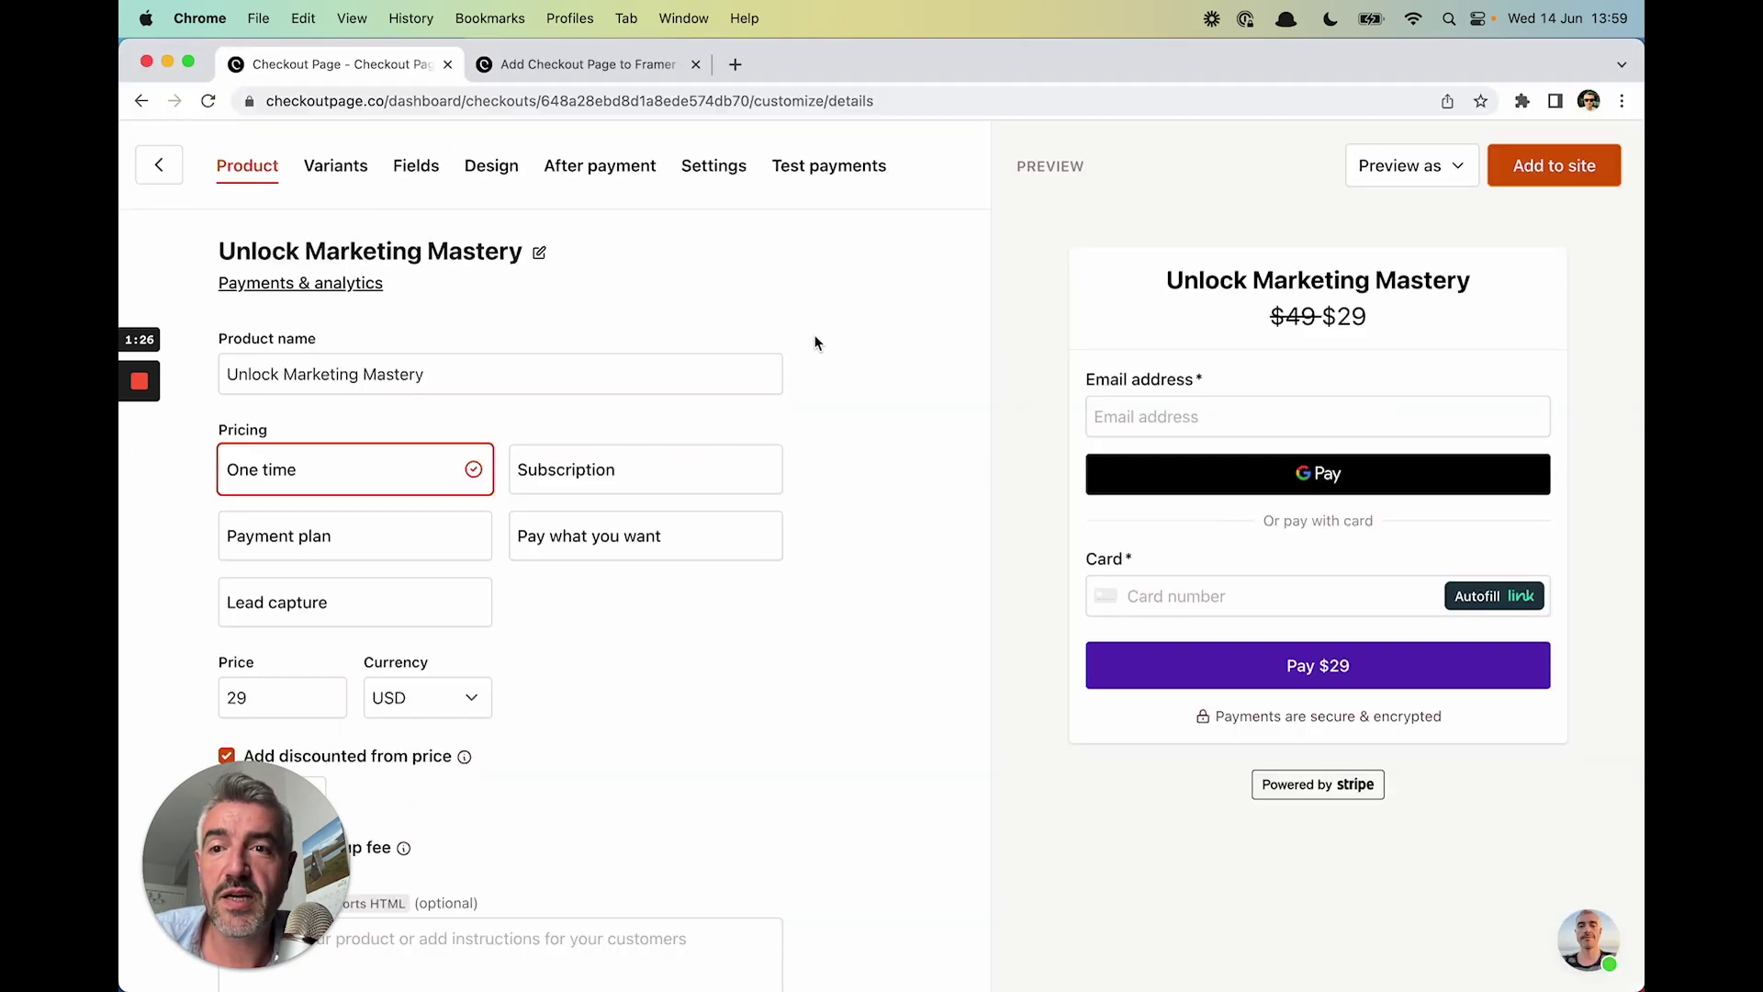
click(572, 67)
scroll(504, 371, down, 1)
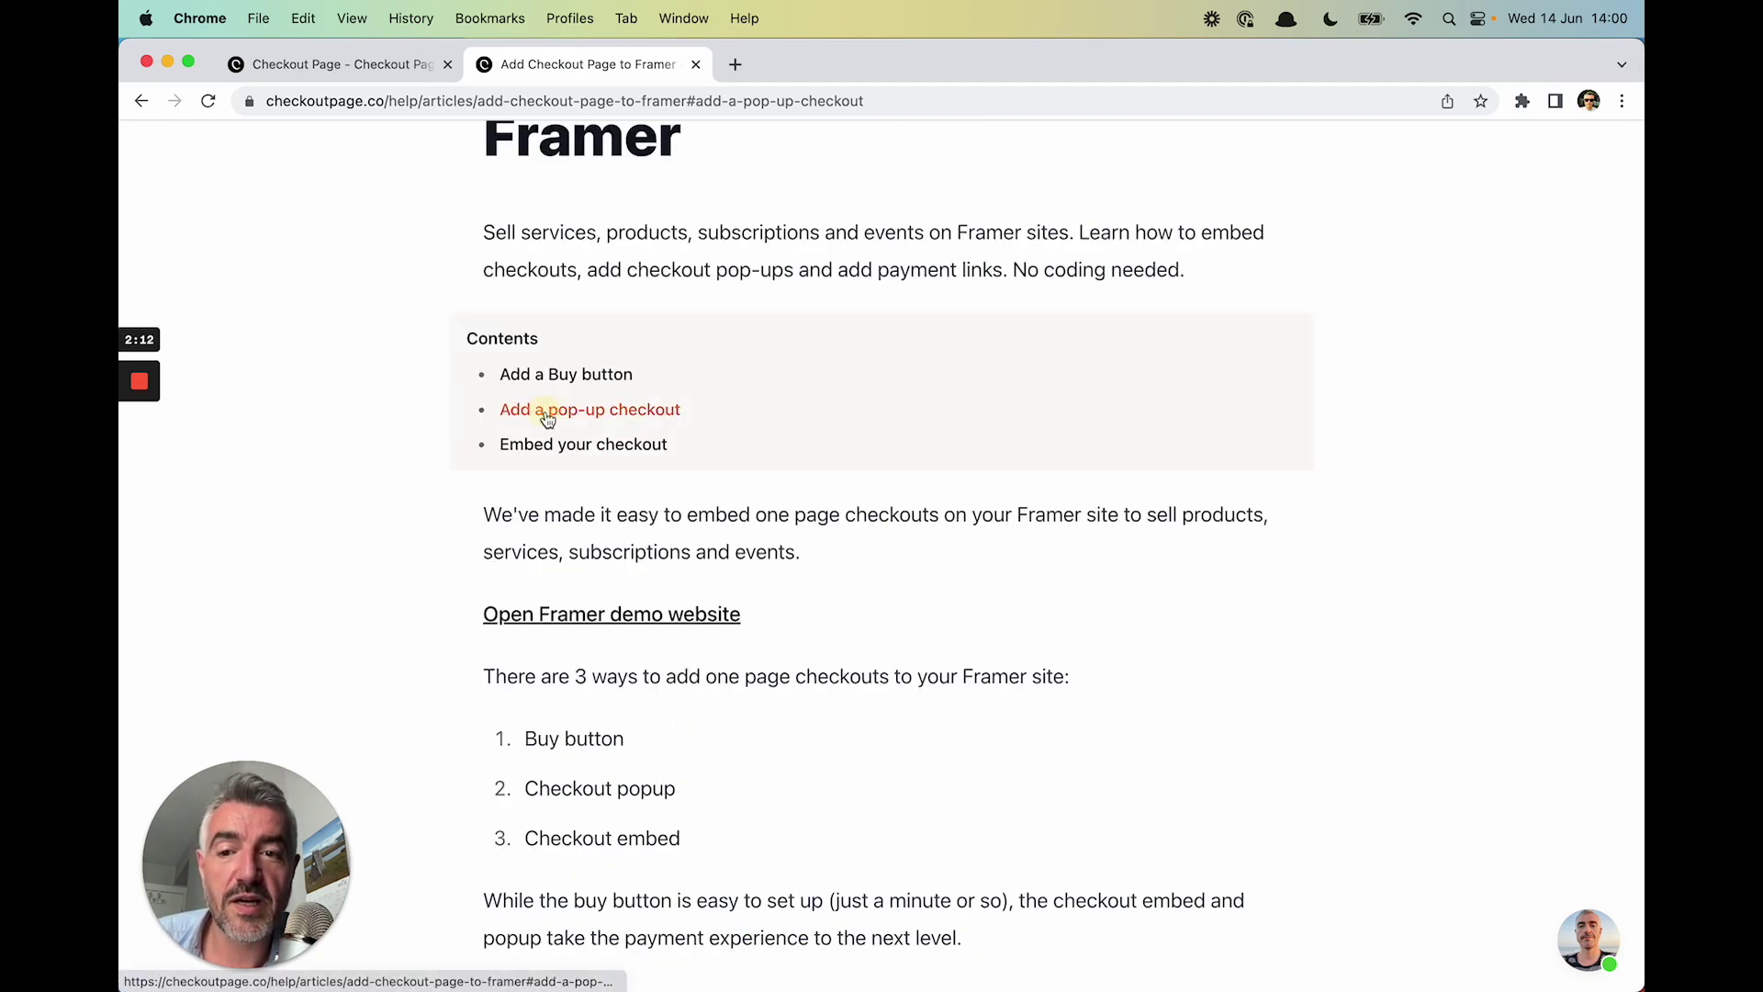
click(548, 410)
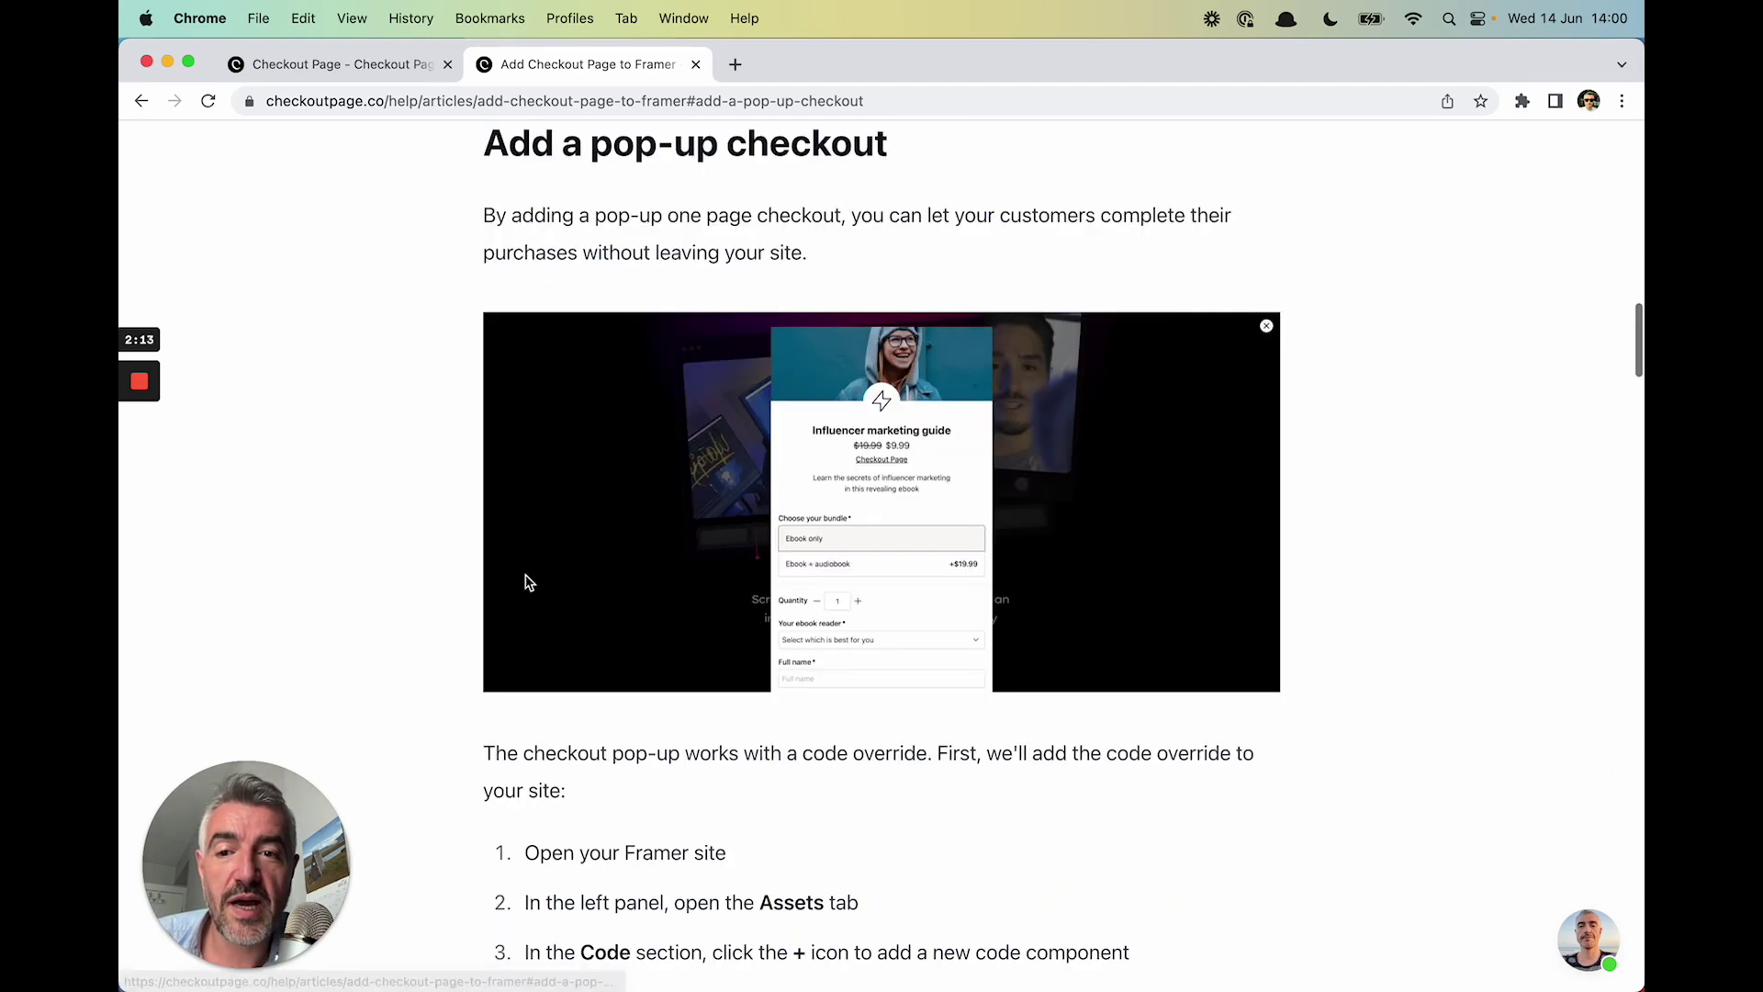
scroll(529, 582, down, 5)
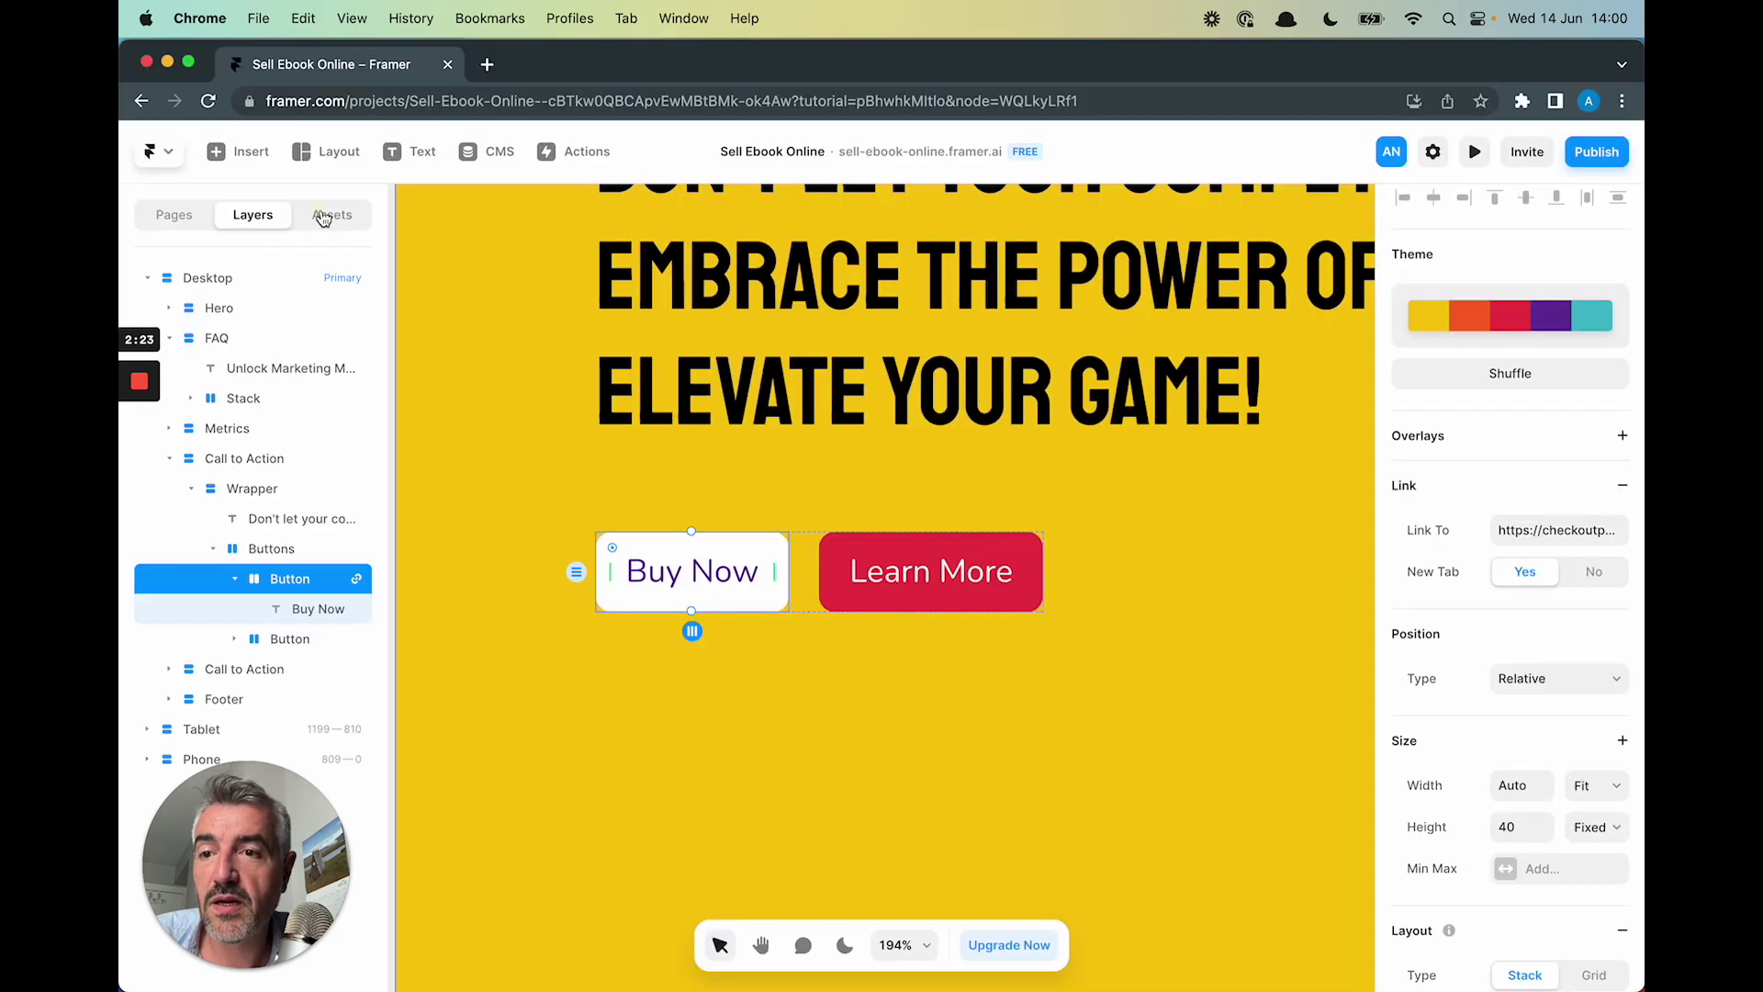
Start a new code file from the Assets panel and select the CheckoutPopup title in the article
click(326, 215)
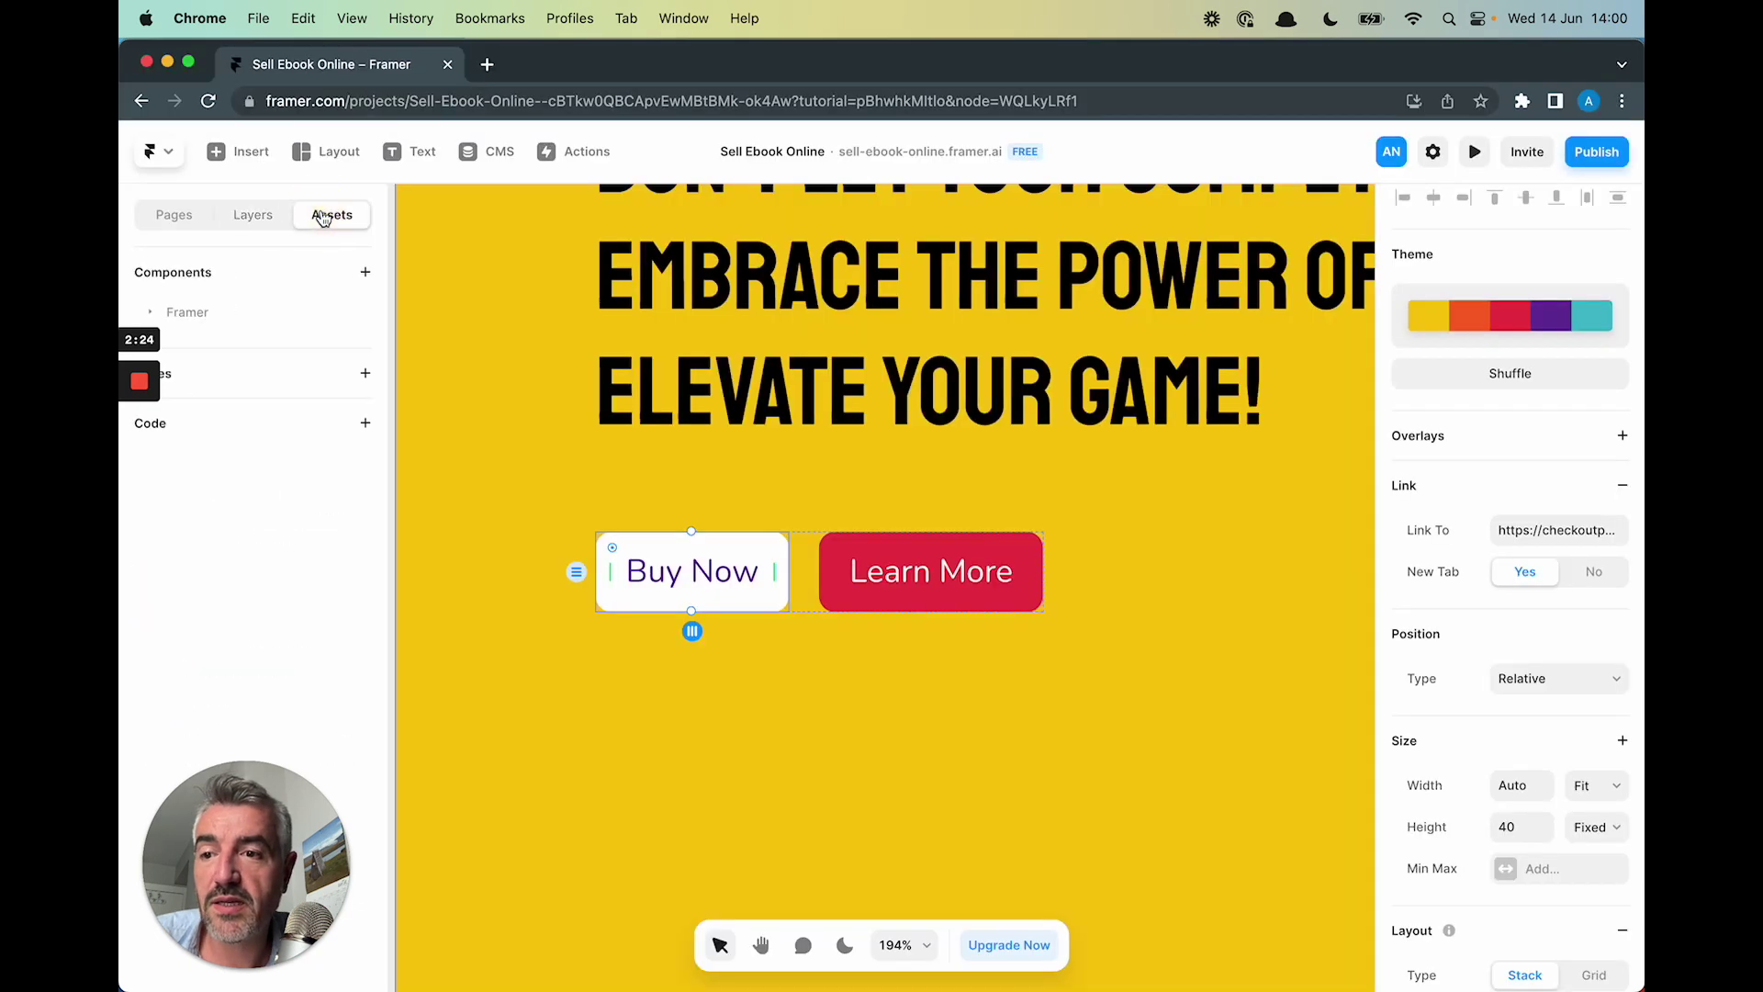
drag(561, 68, 680, 69)
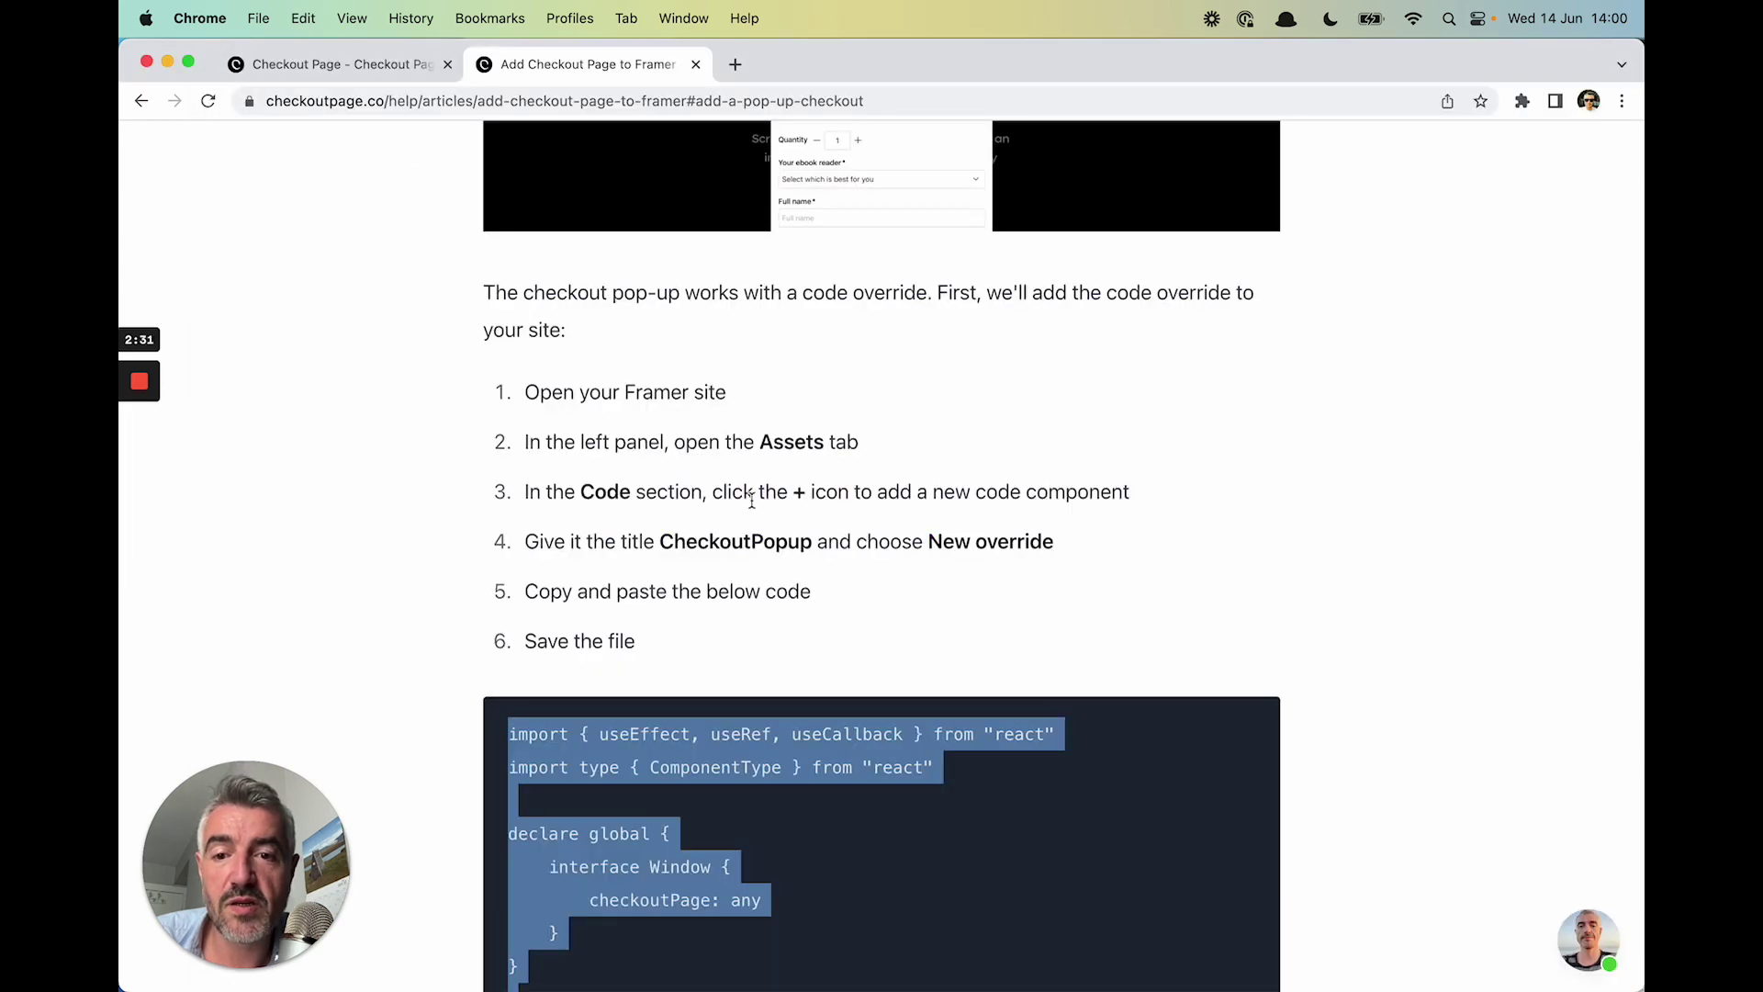
key(super+grave)
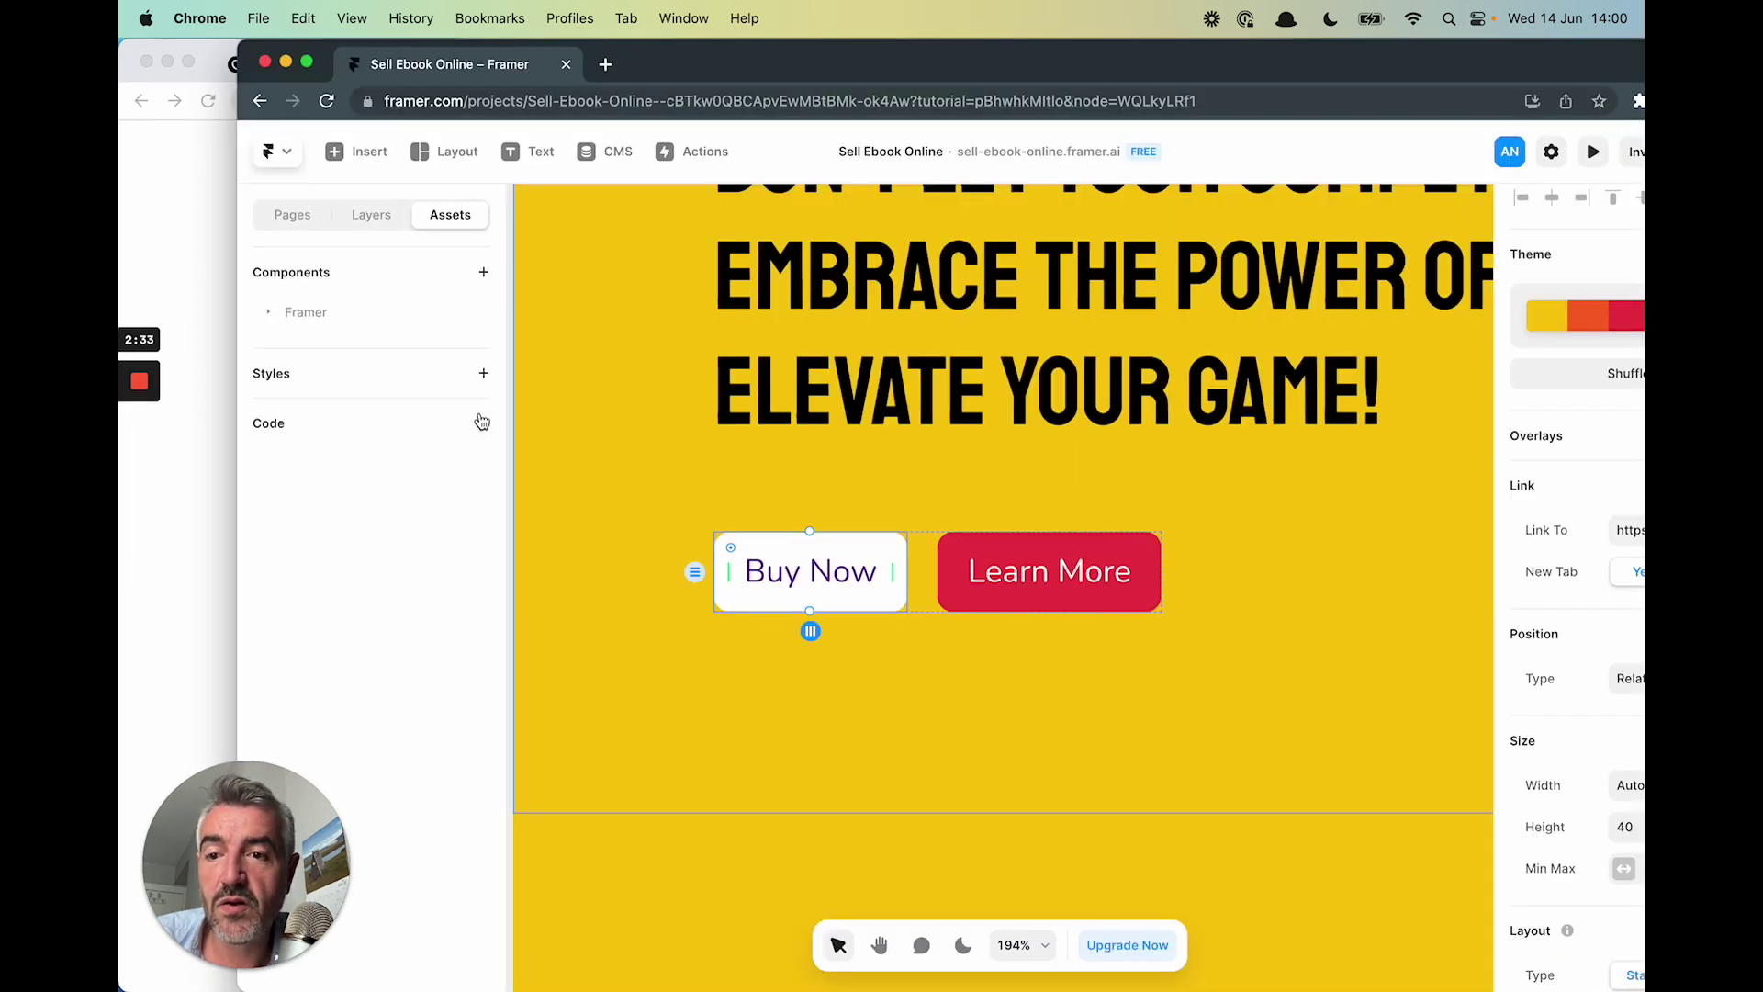
click(483, 422)
key(super+grave)
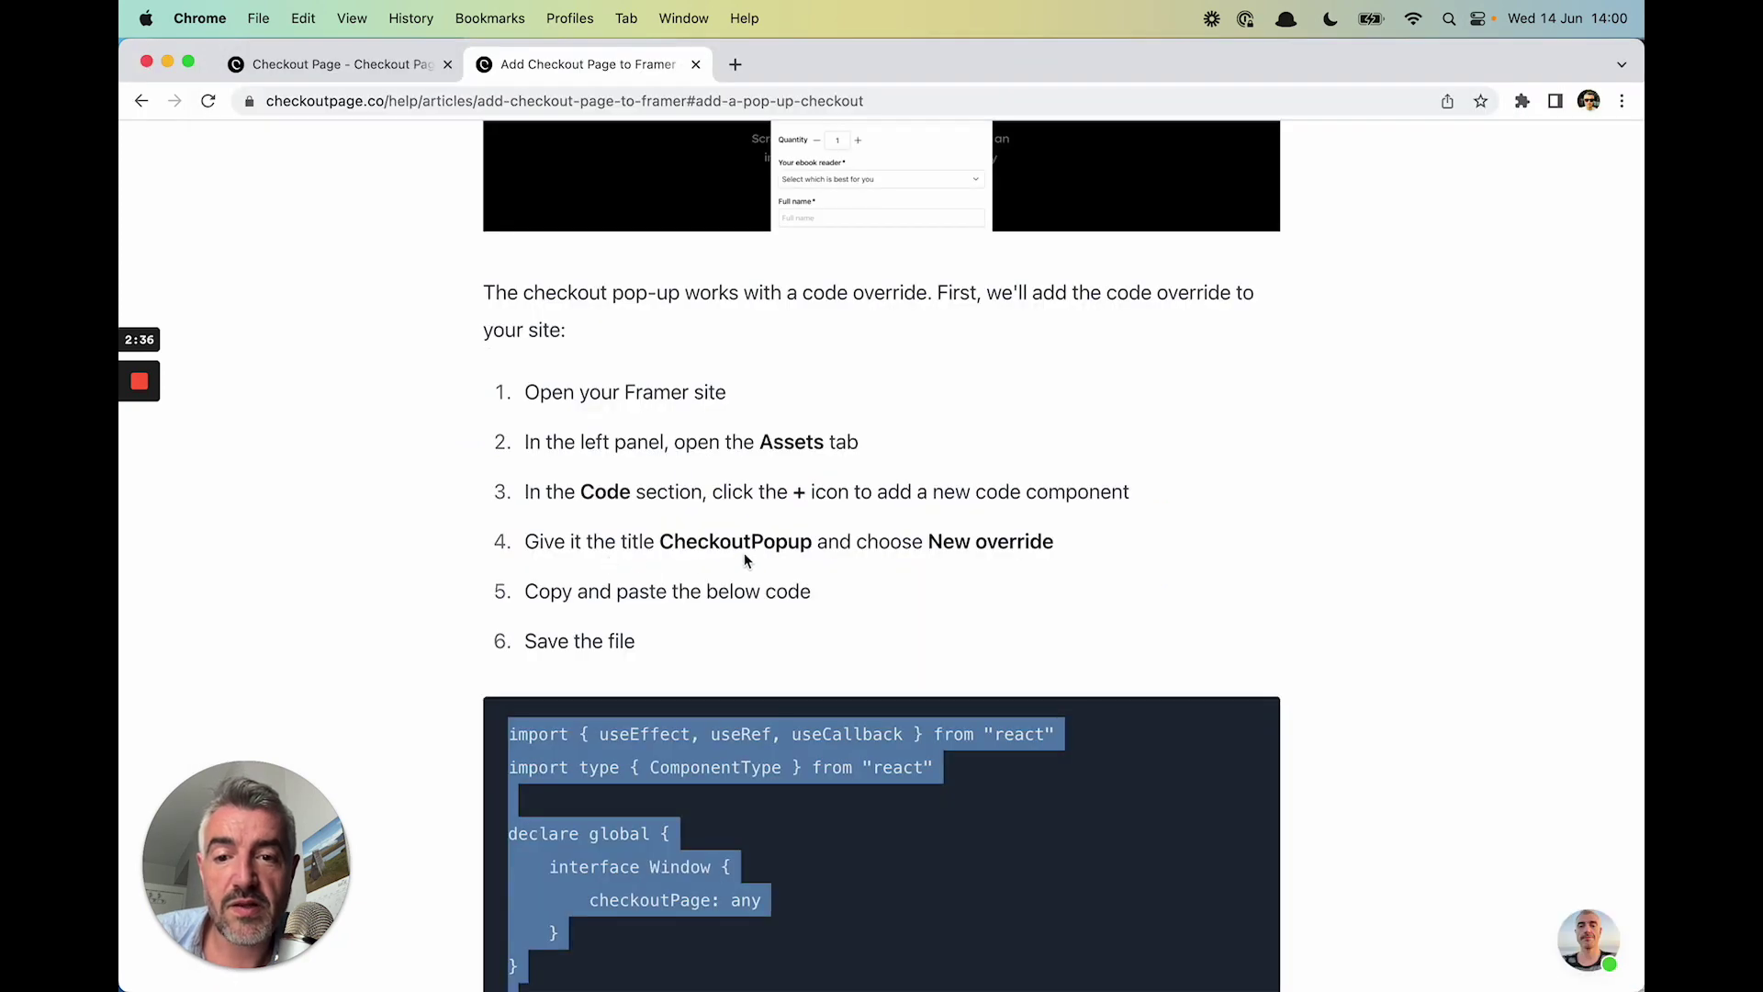
drag(659, 542, 812, 542)
Create a new override code file named CheckoutPopup
key(super+c)
key(super+grave)
key(super+v)
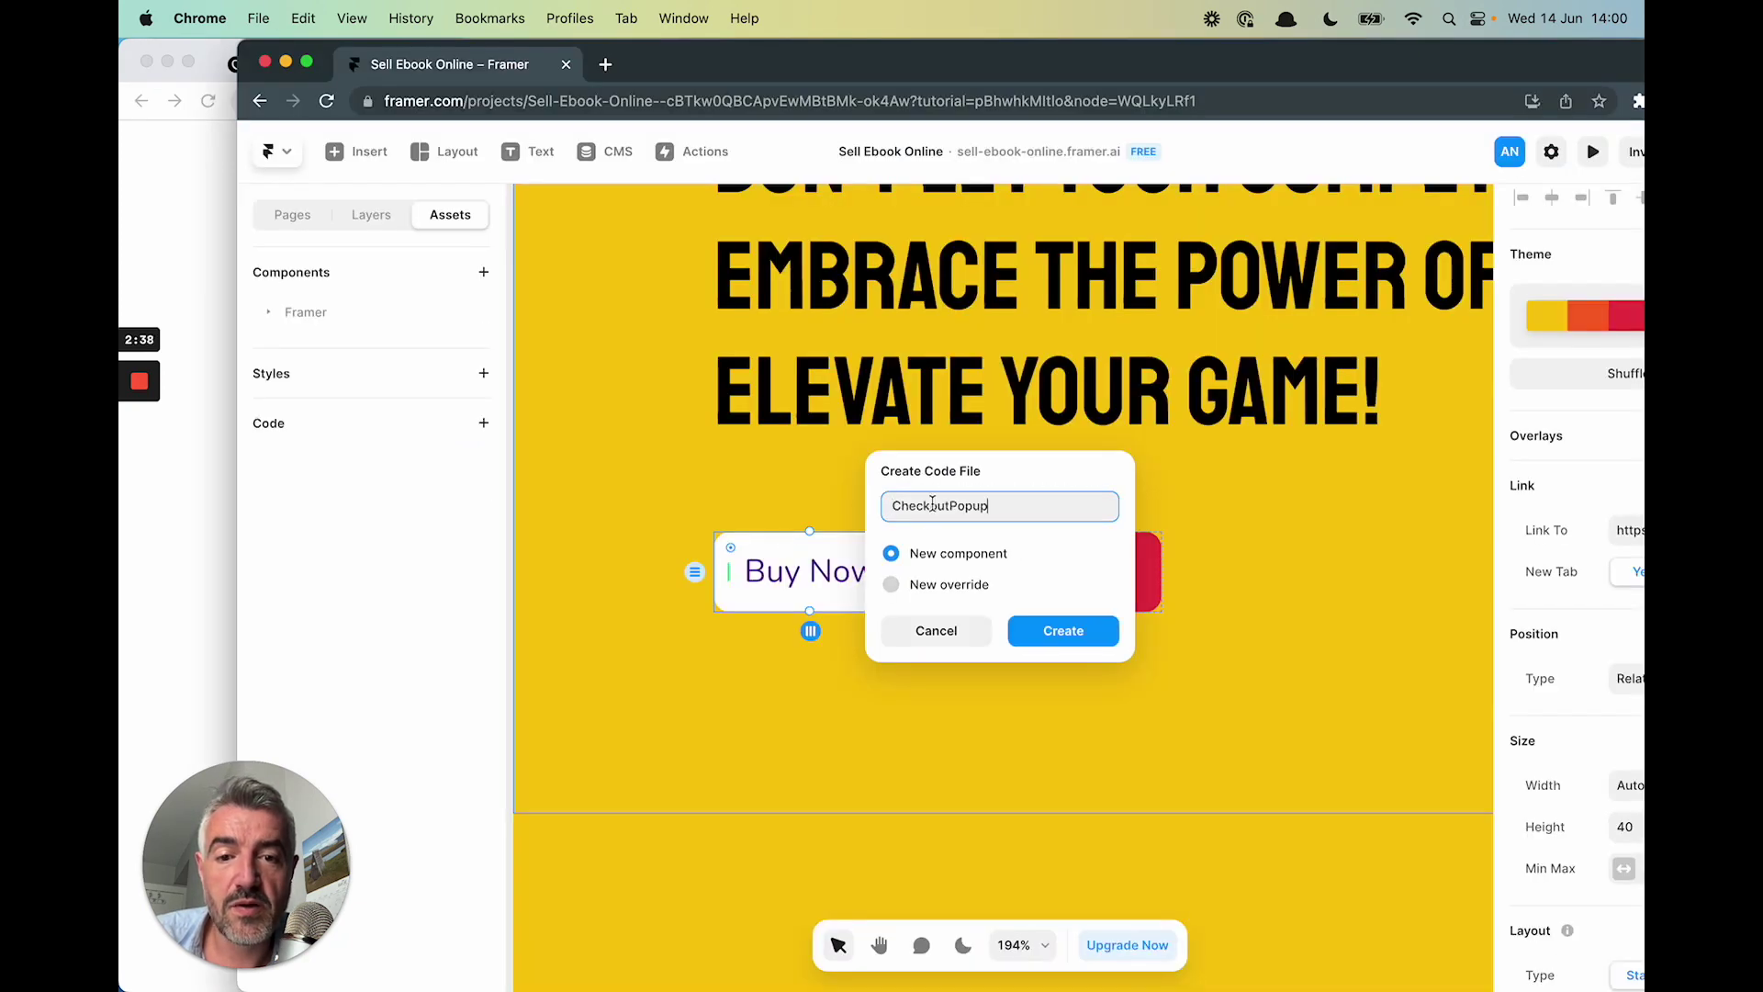
key(super+grave)
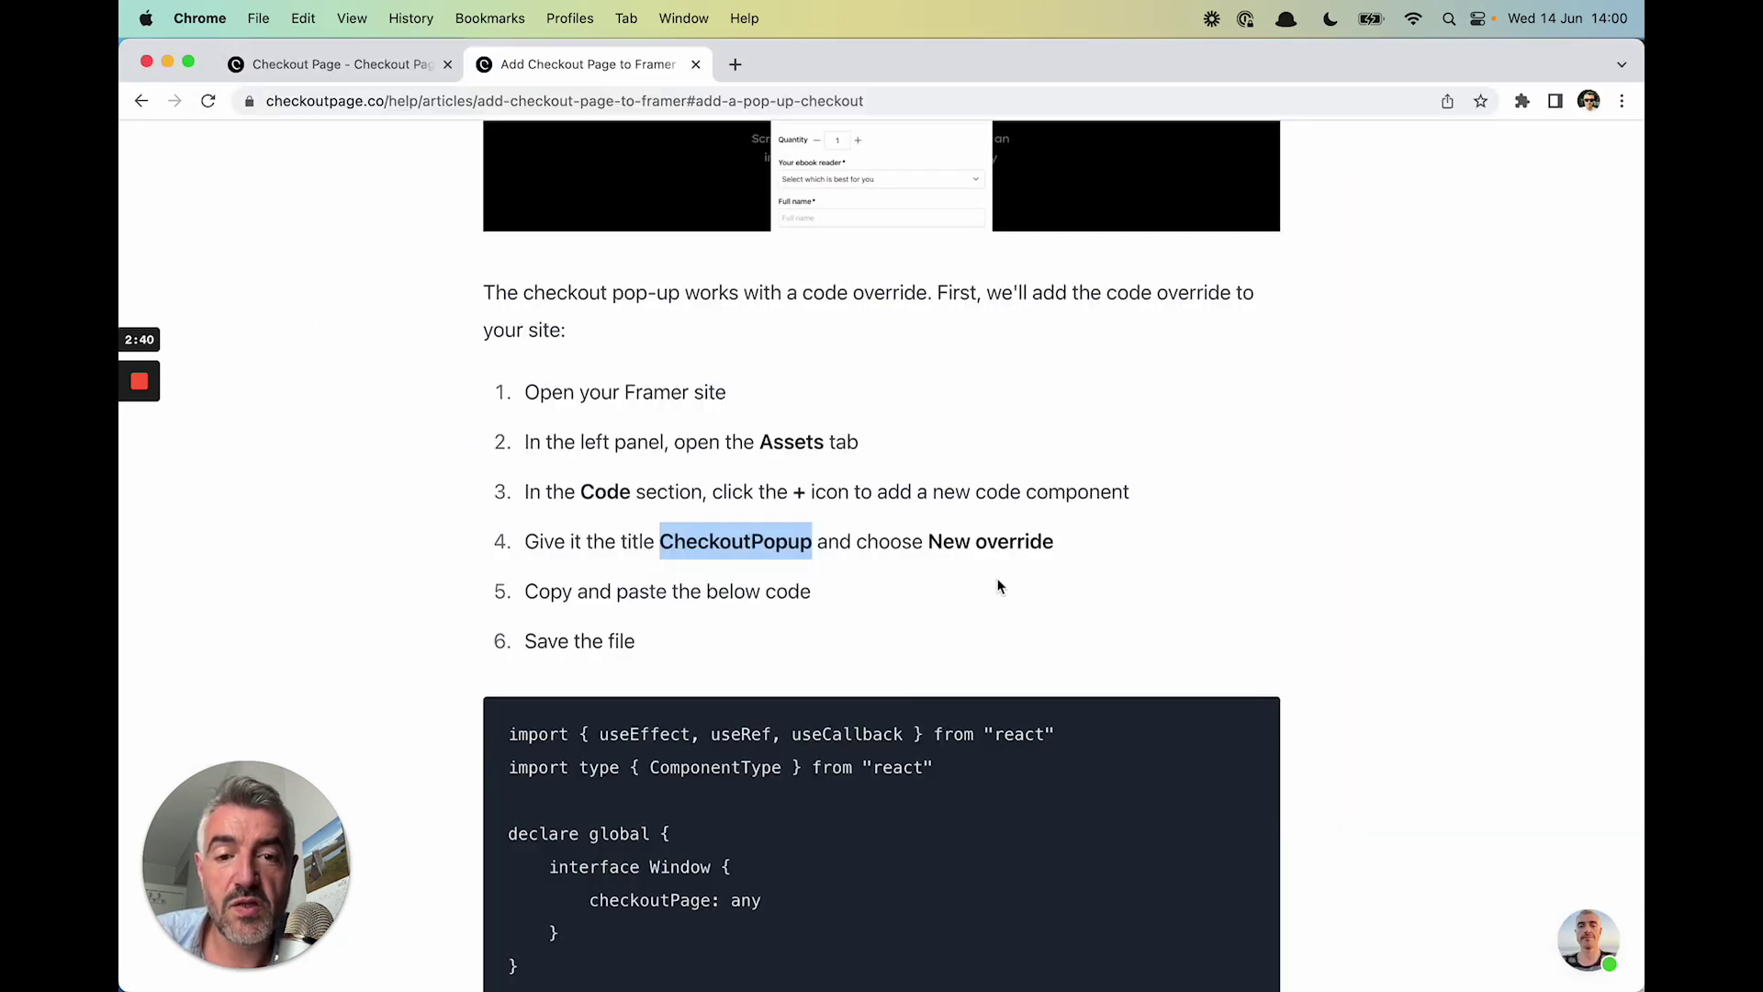
key(super+grave)
click(950, 584)
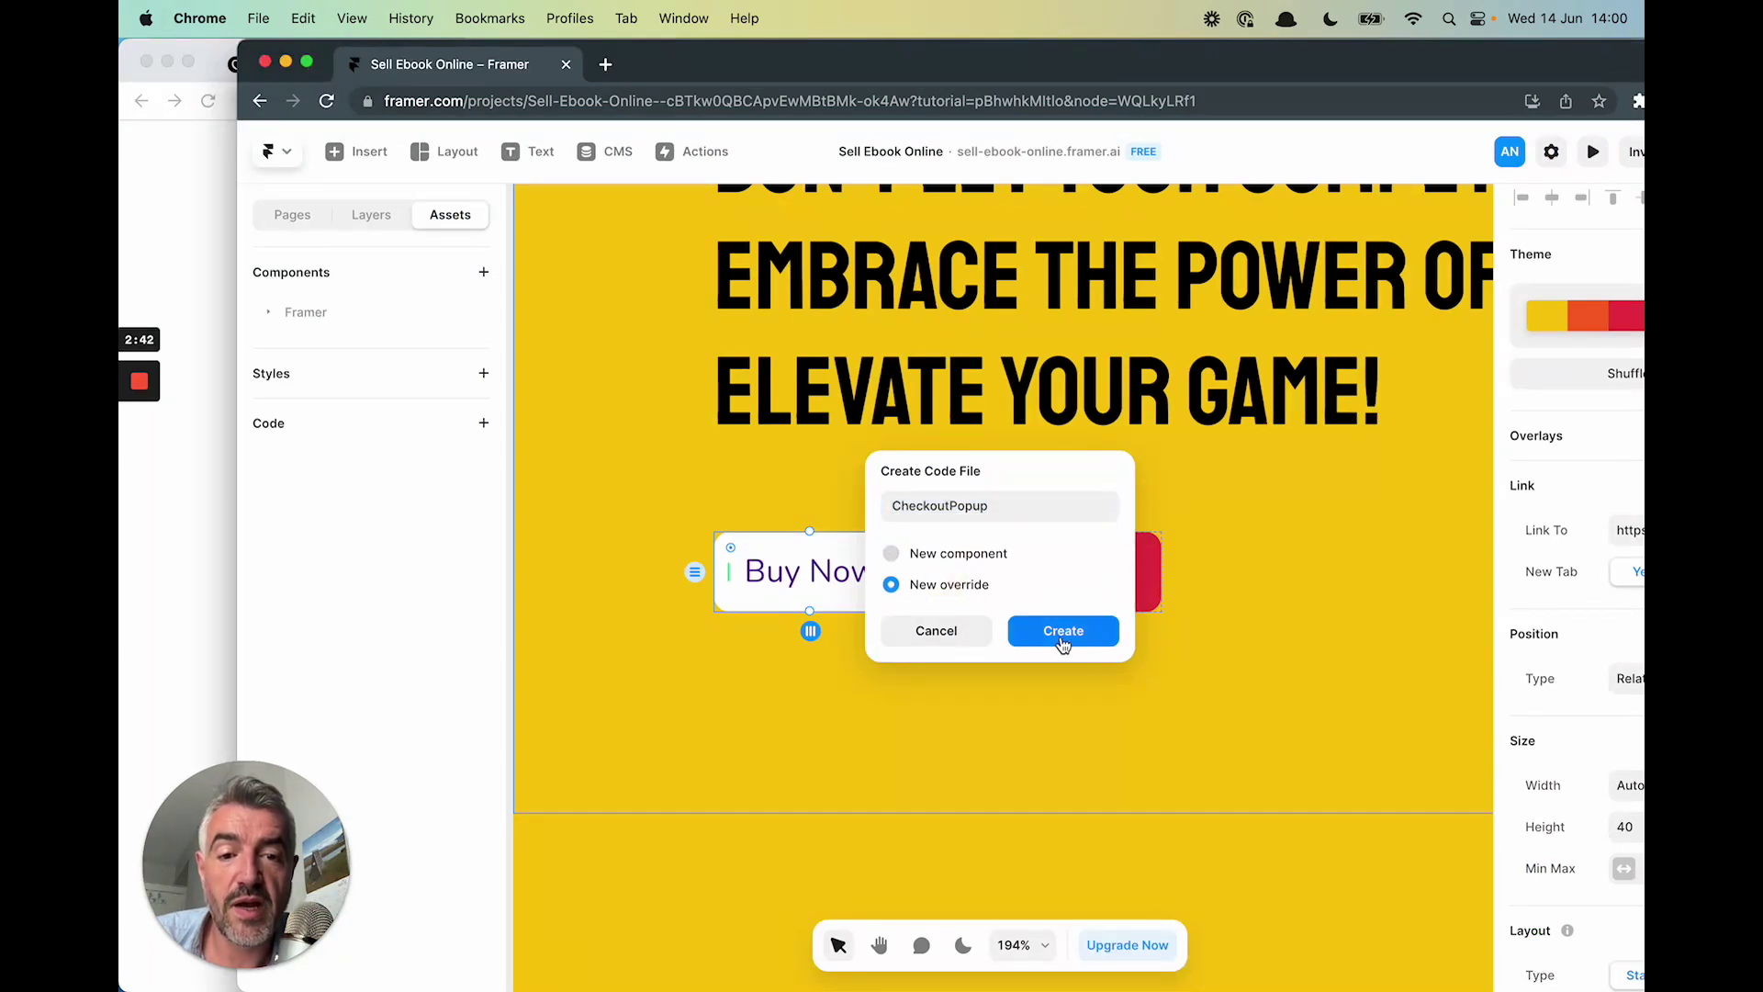
click(1062, 634)
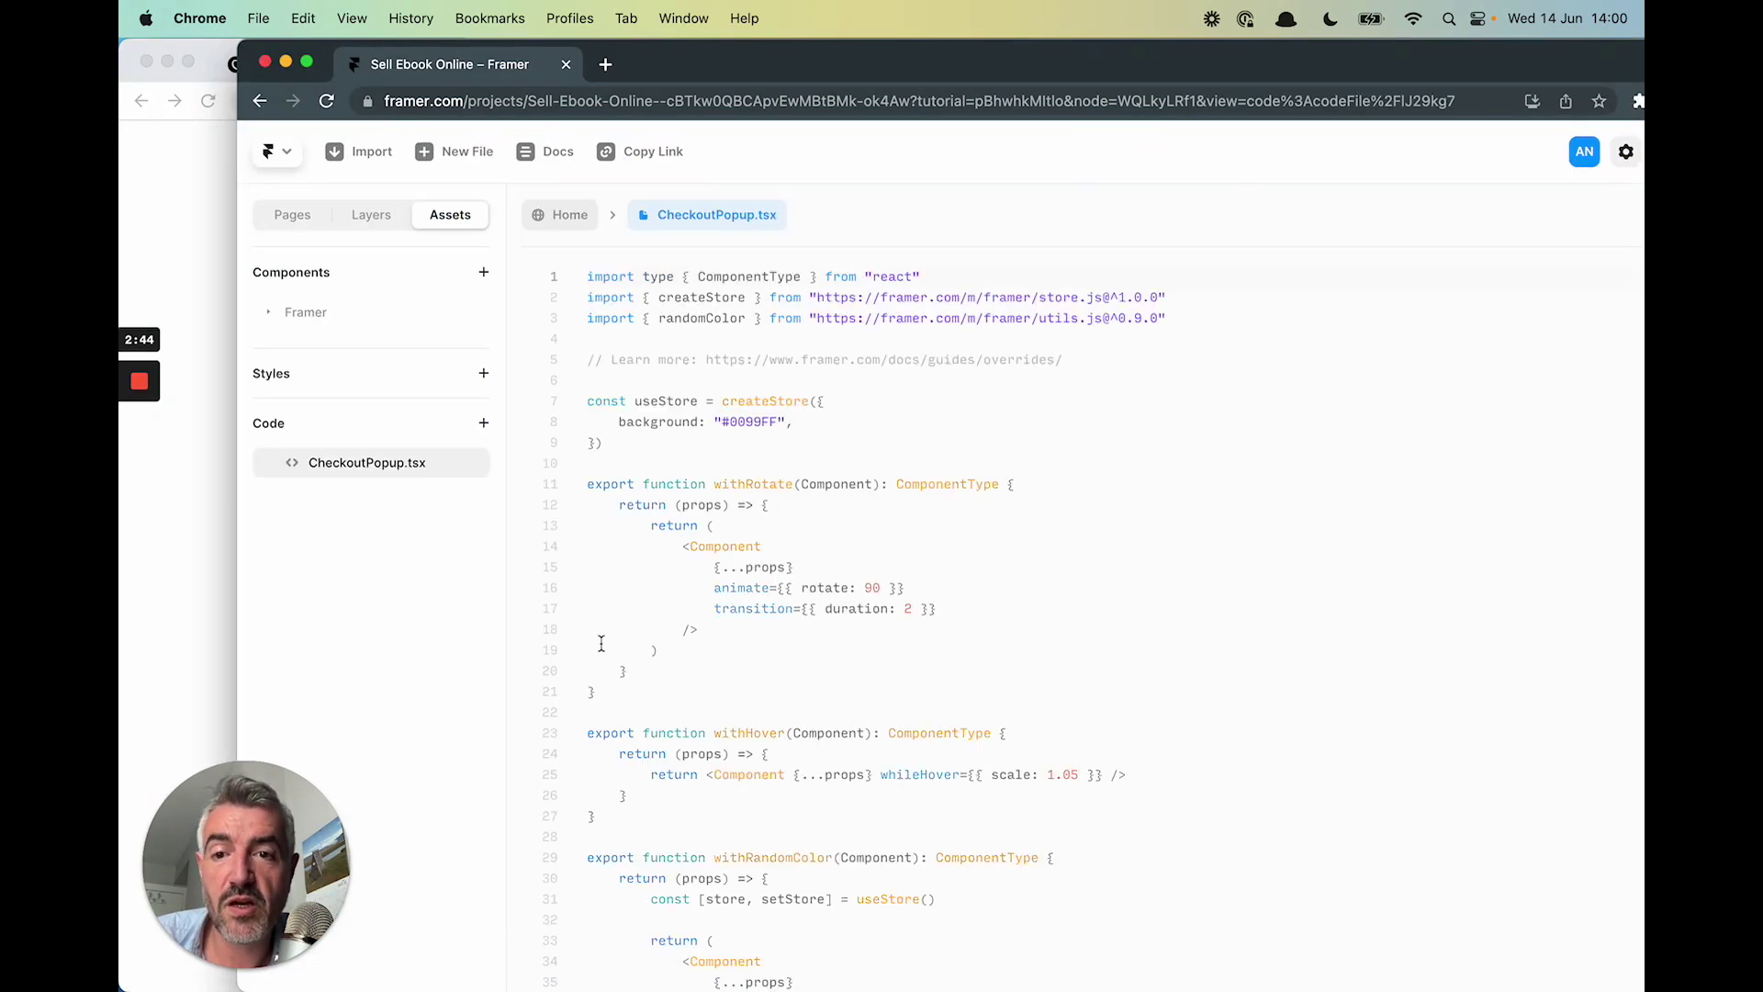
Copy the pop-up checkout override code from the help article
key(super+grave)
scroll(641, 619, down, 6)
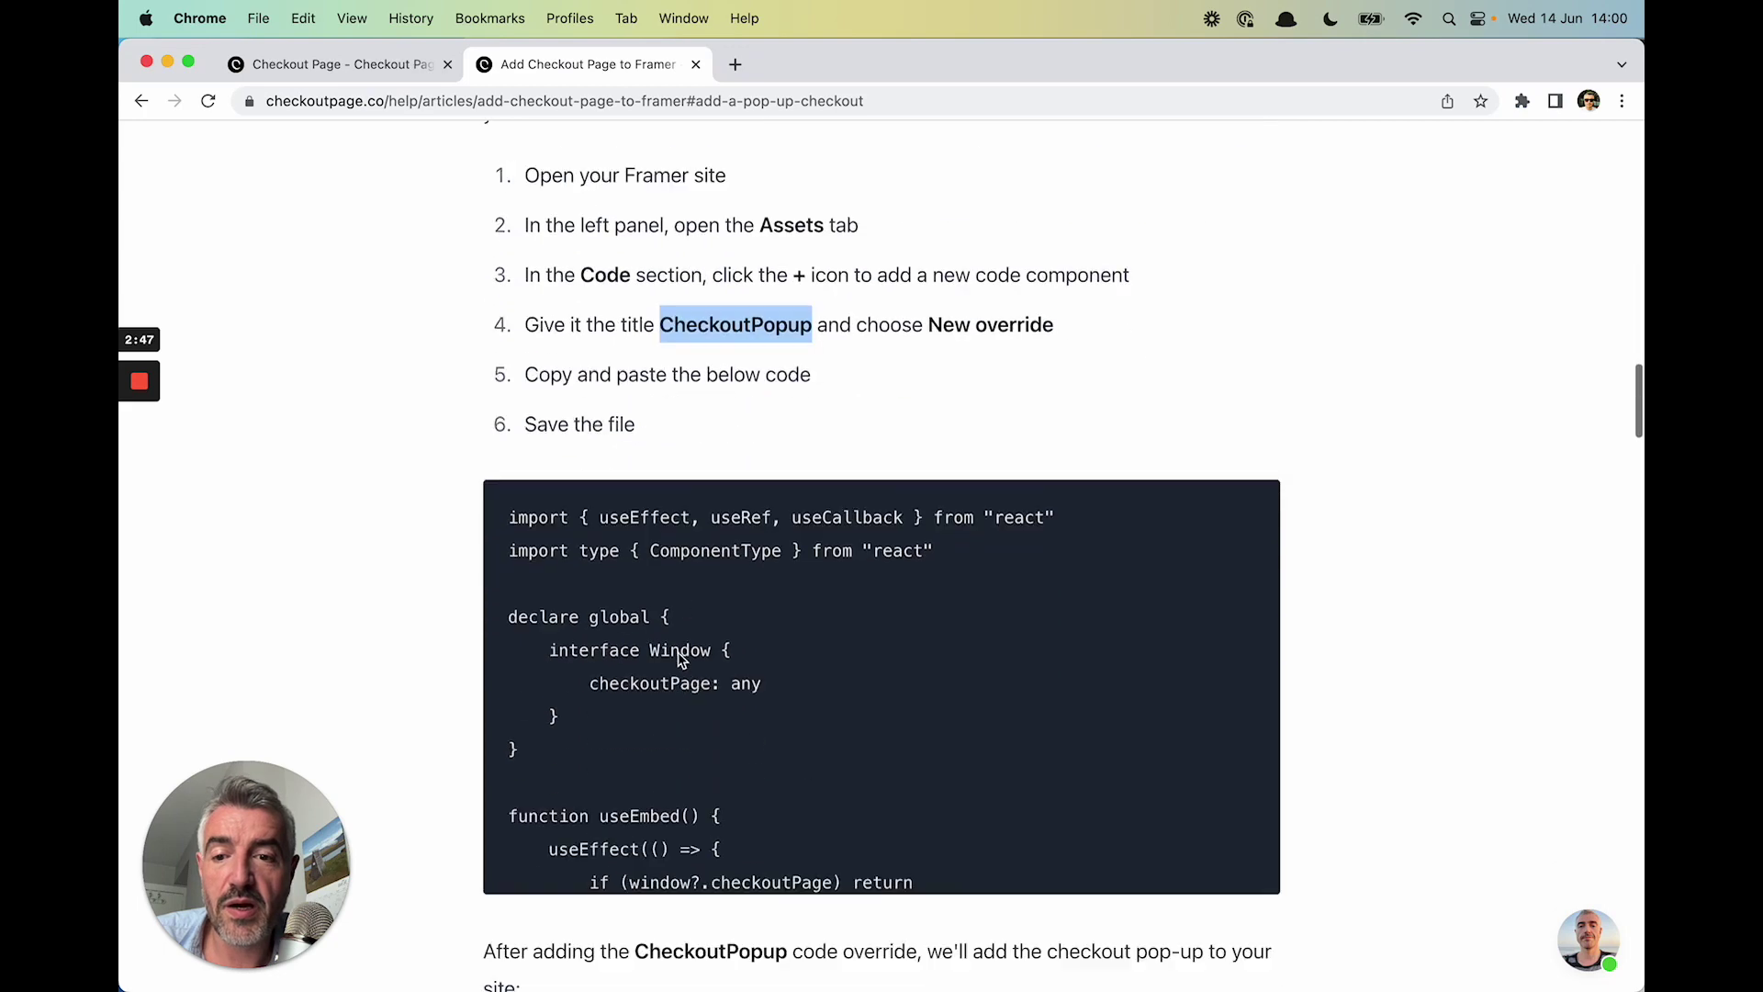
scroll(564, 464, up, 1)
drag(503, 181, 551, 346)
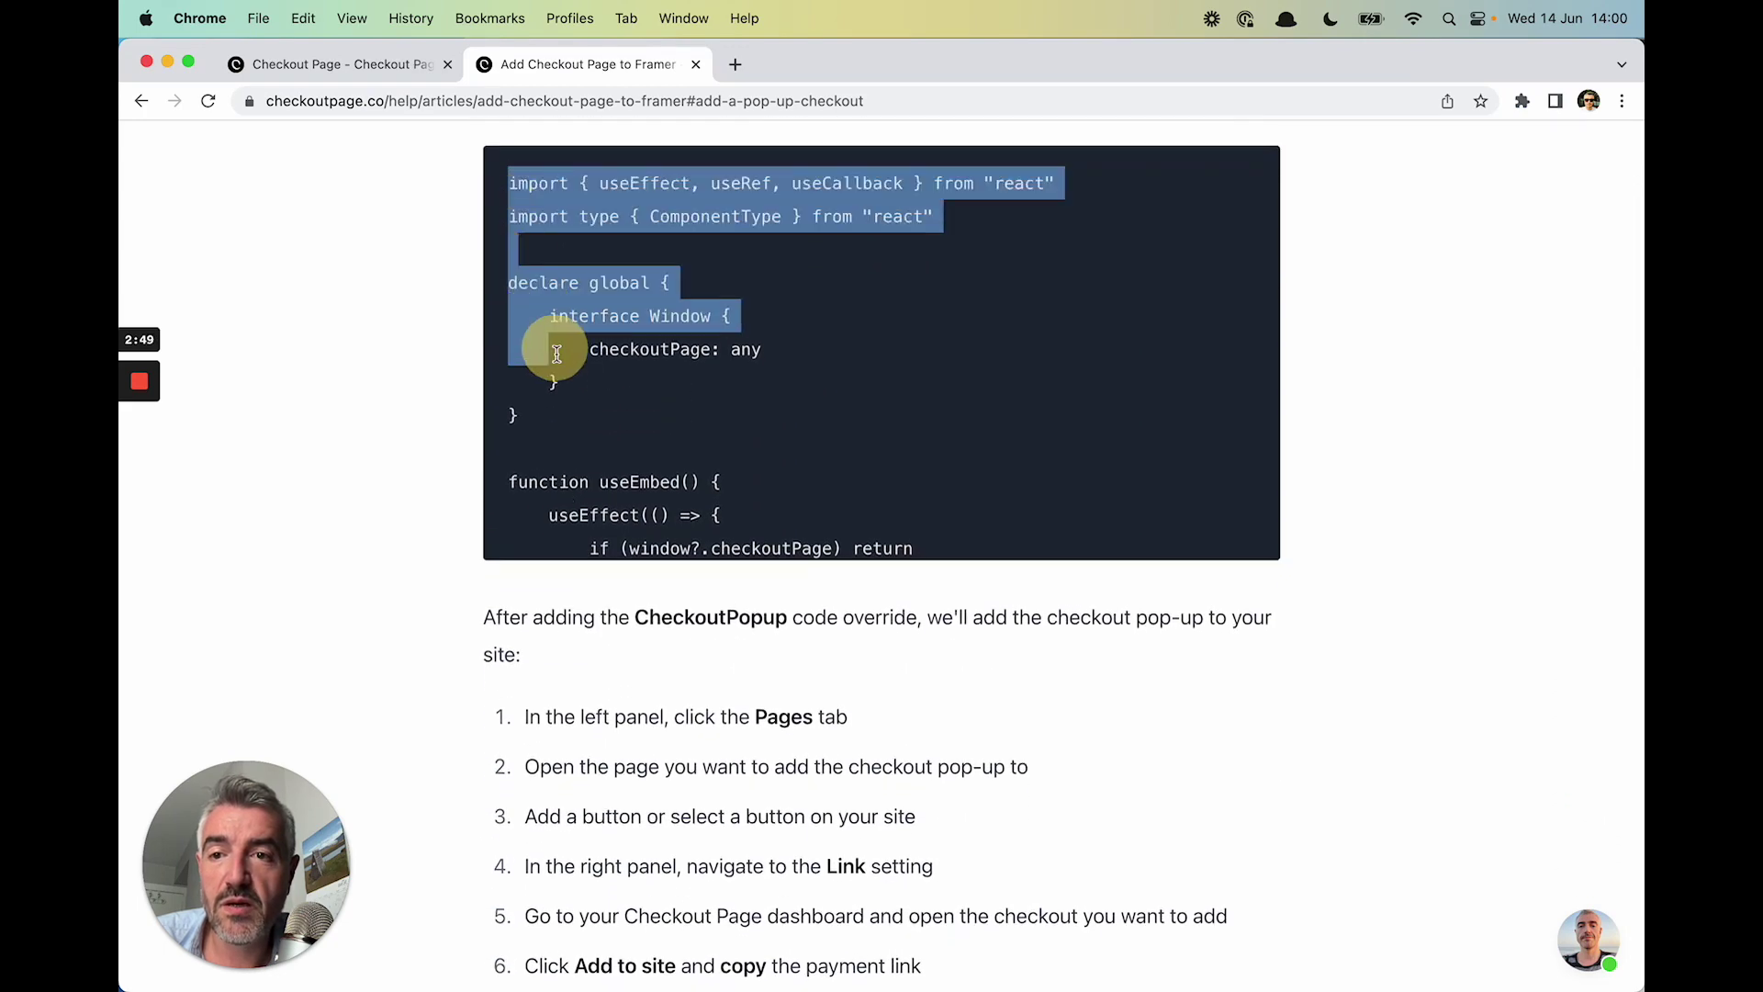
click(556, 354)
scroll(556, 353, down, 3)
scroll(557, 353, down, 2)
scroll(555, 358, up, 4)
Replace the template code in CheckoutPopup.tsx with the copied override code and save
key(super+grave)
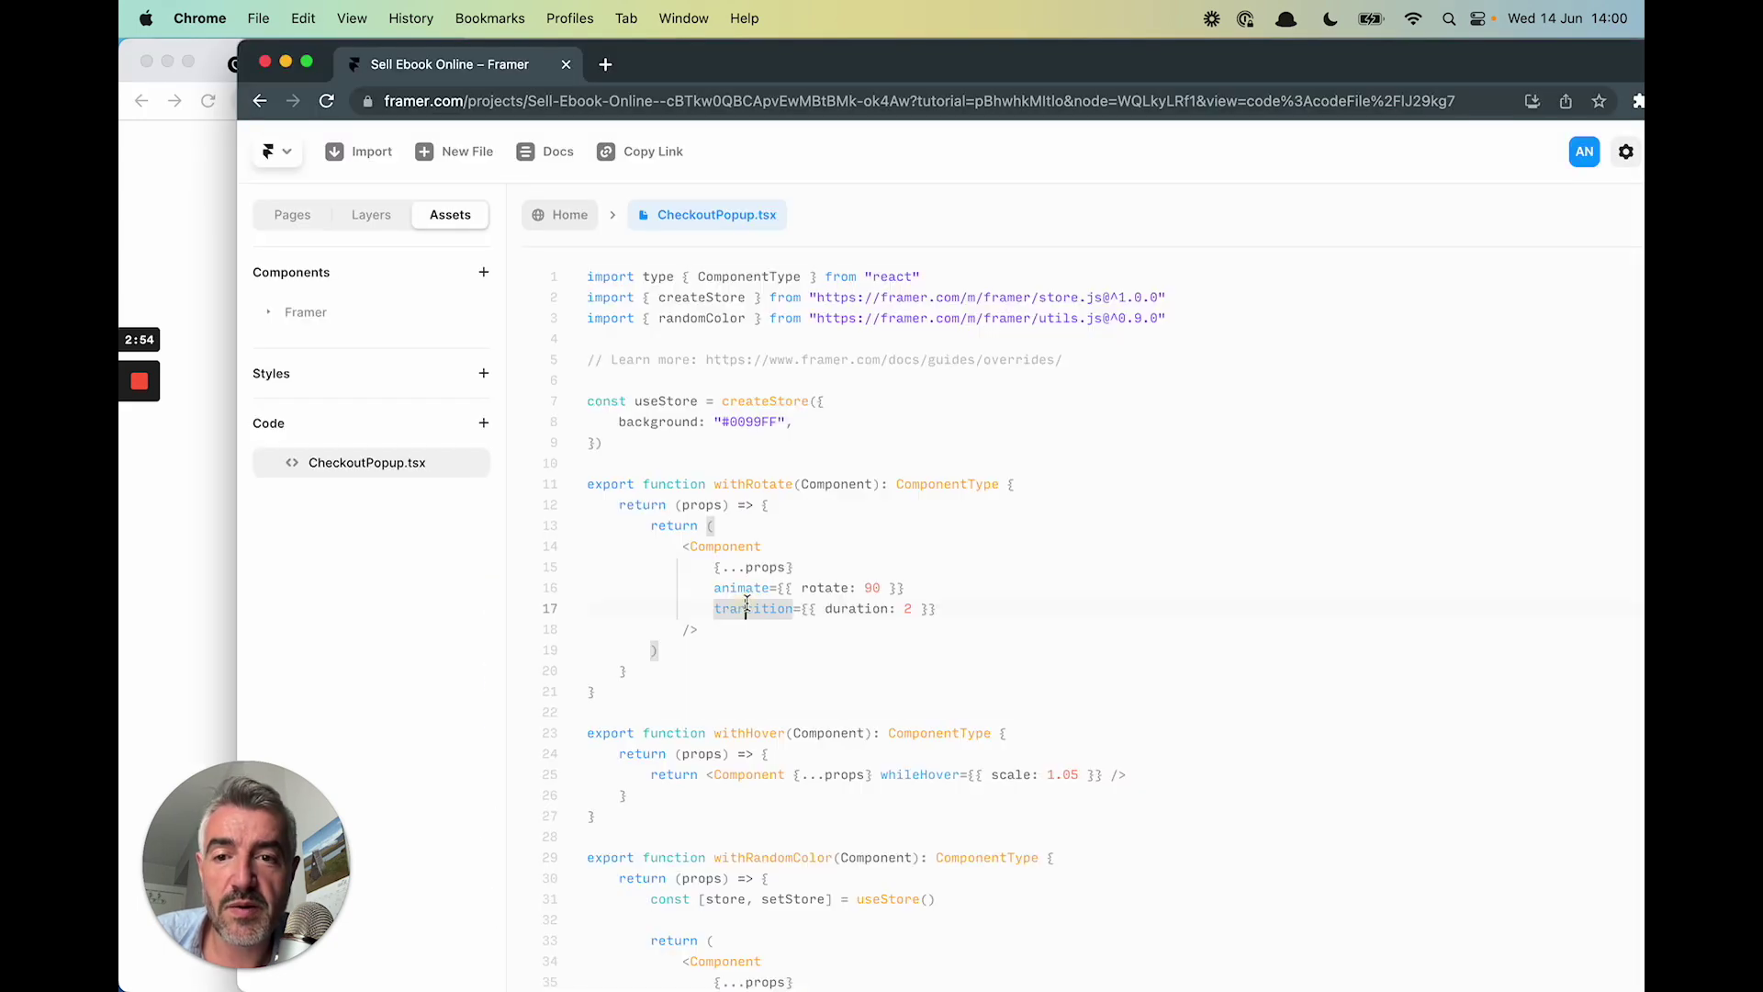
key(super+a)
key(BackSpace)
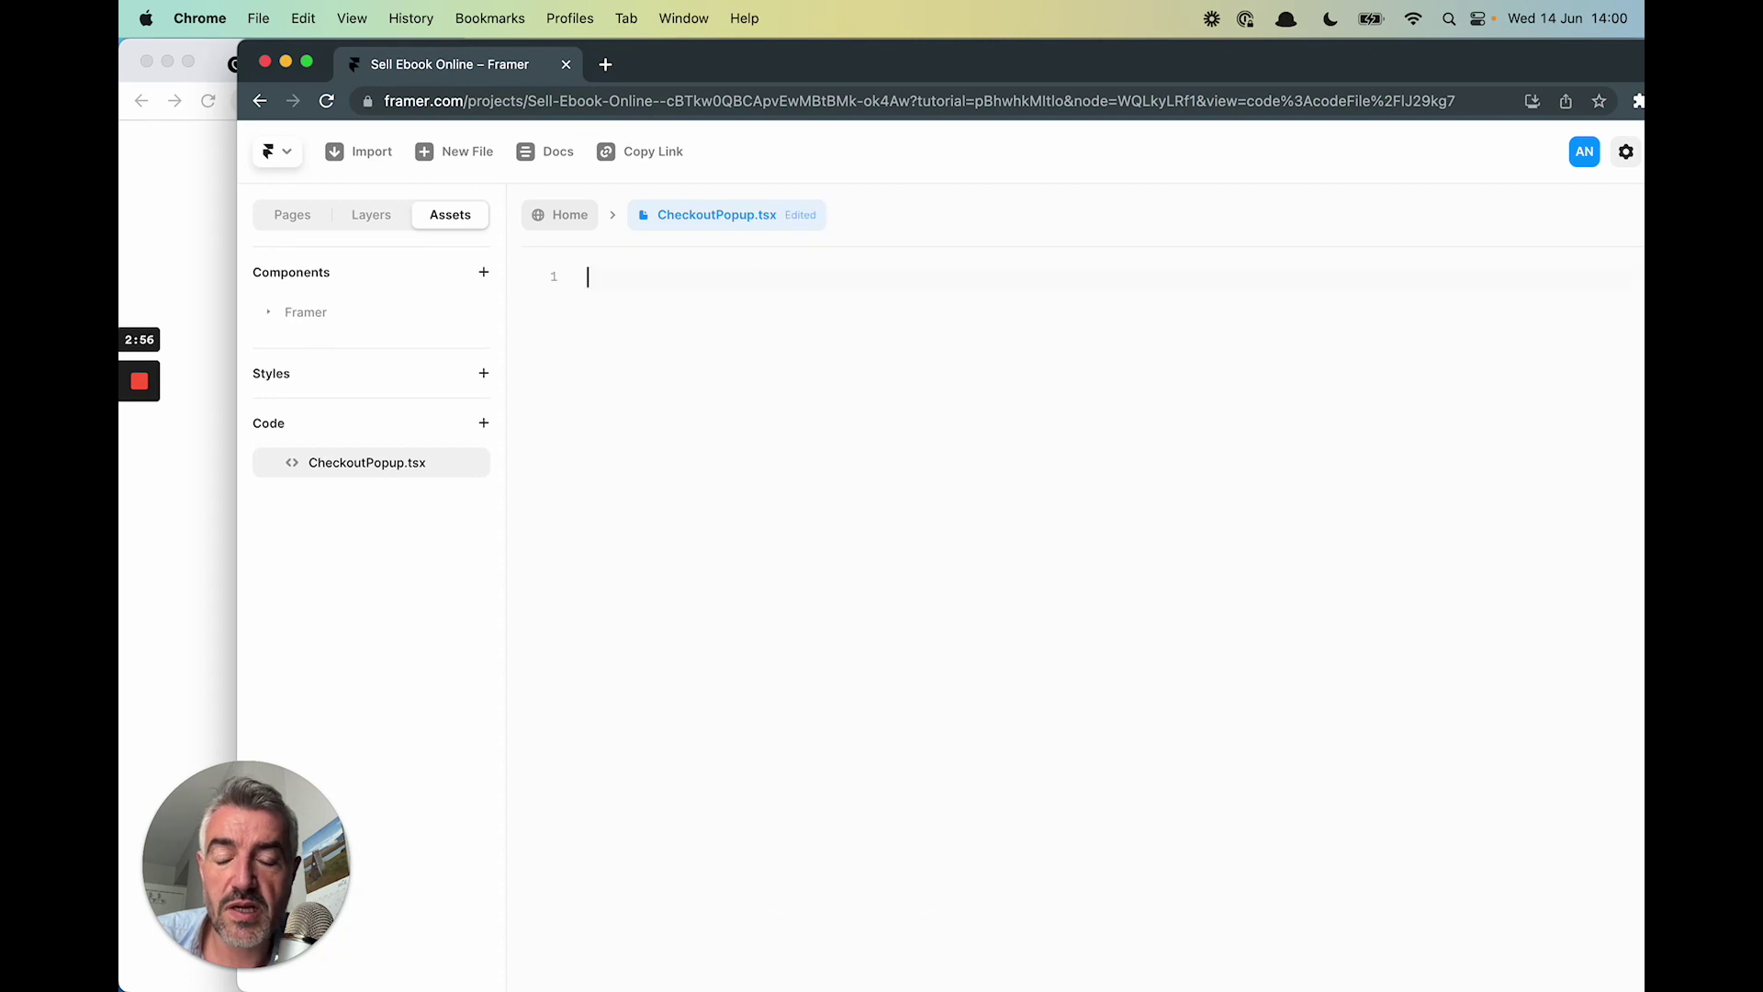
key(super+v)
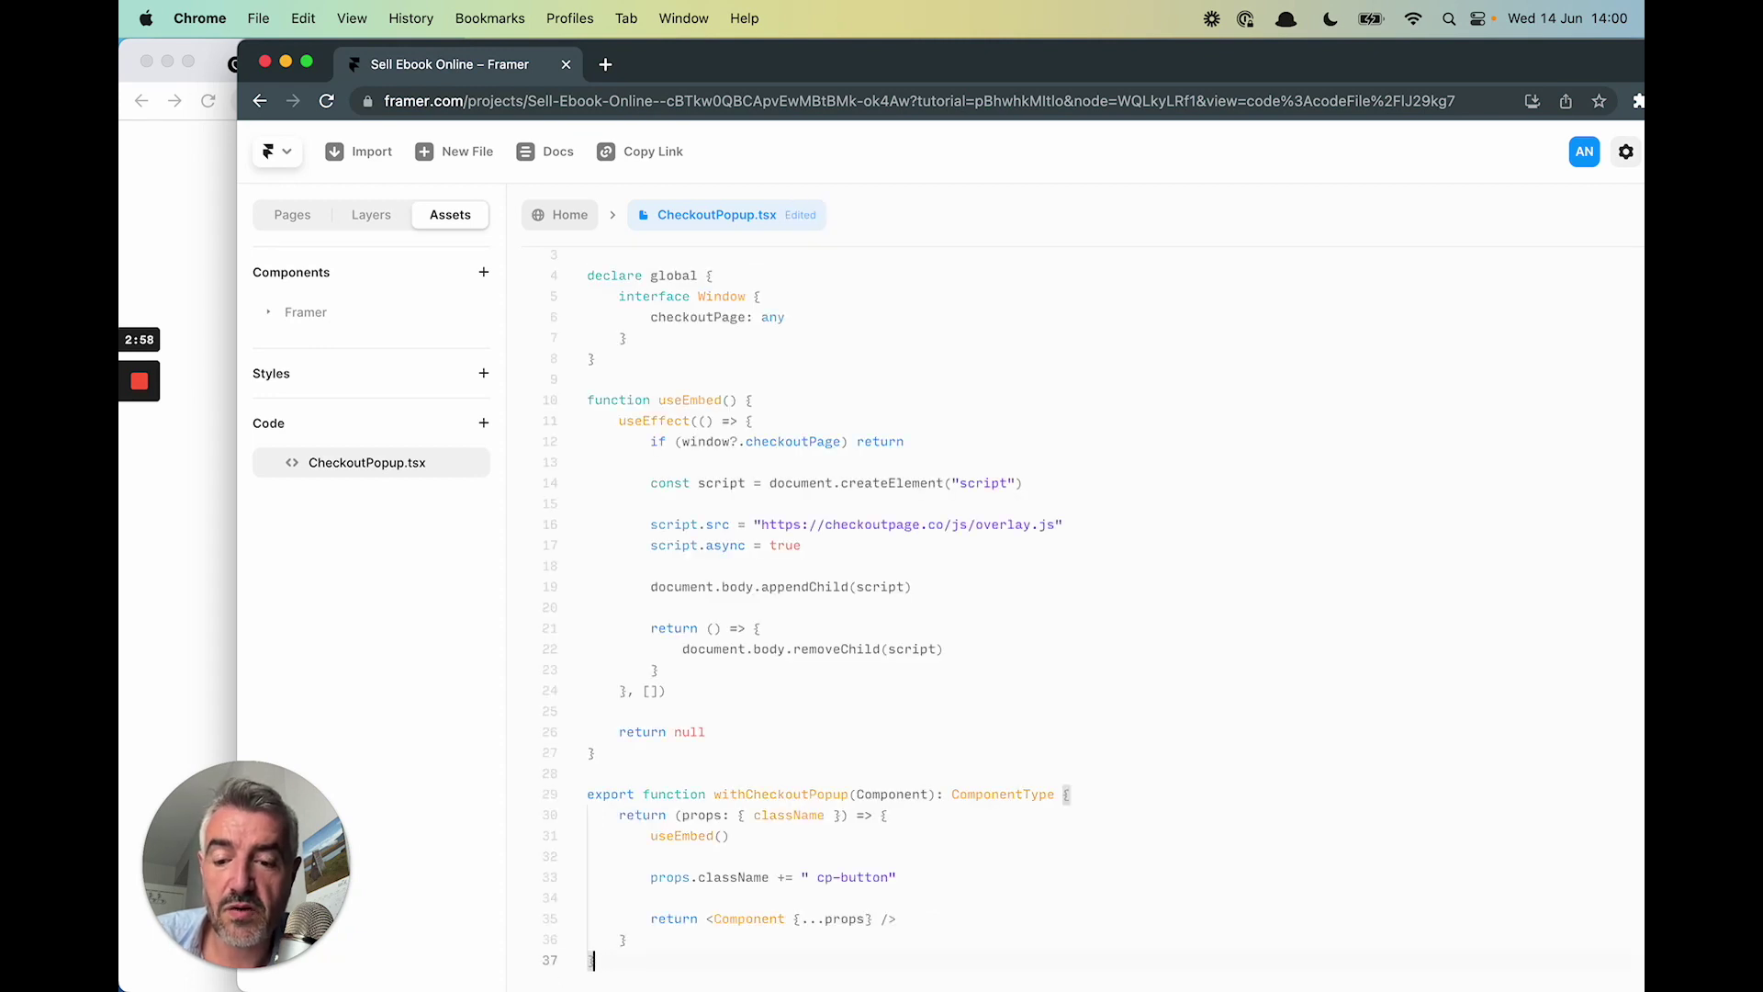
key(super+s)
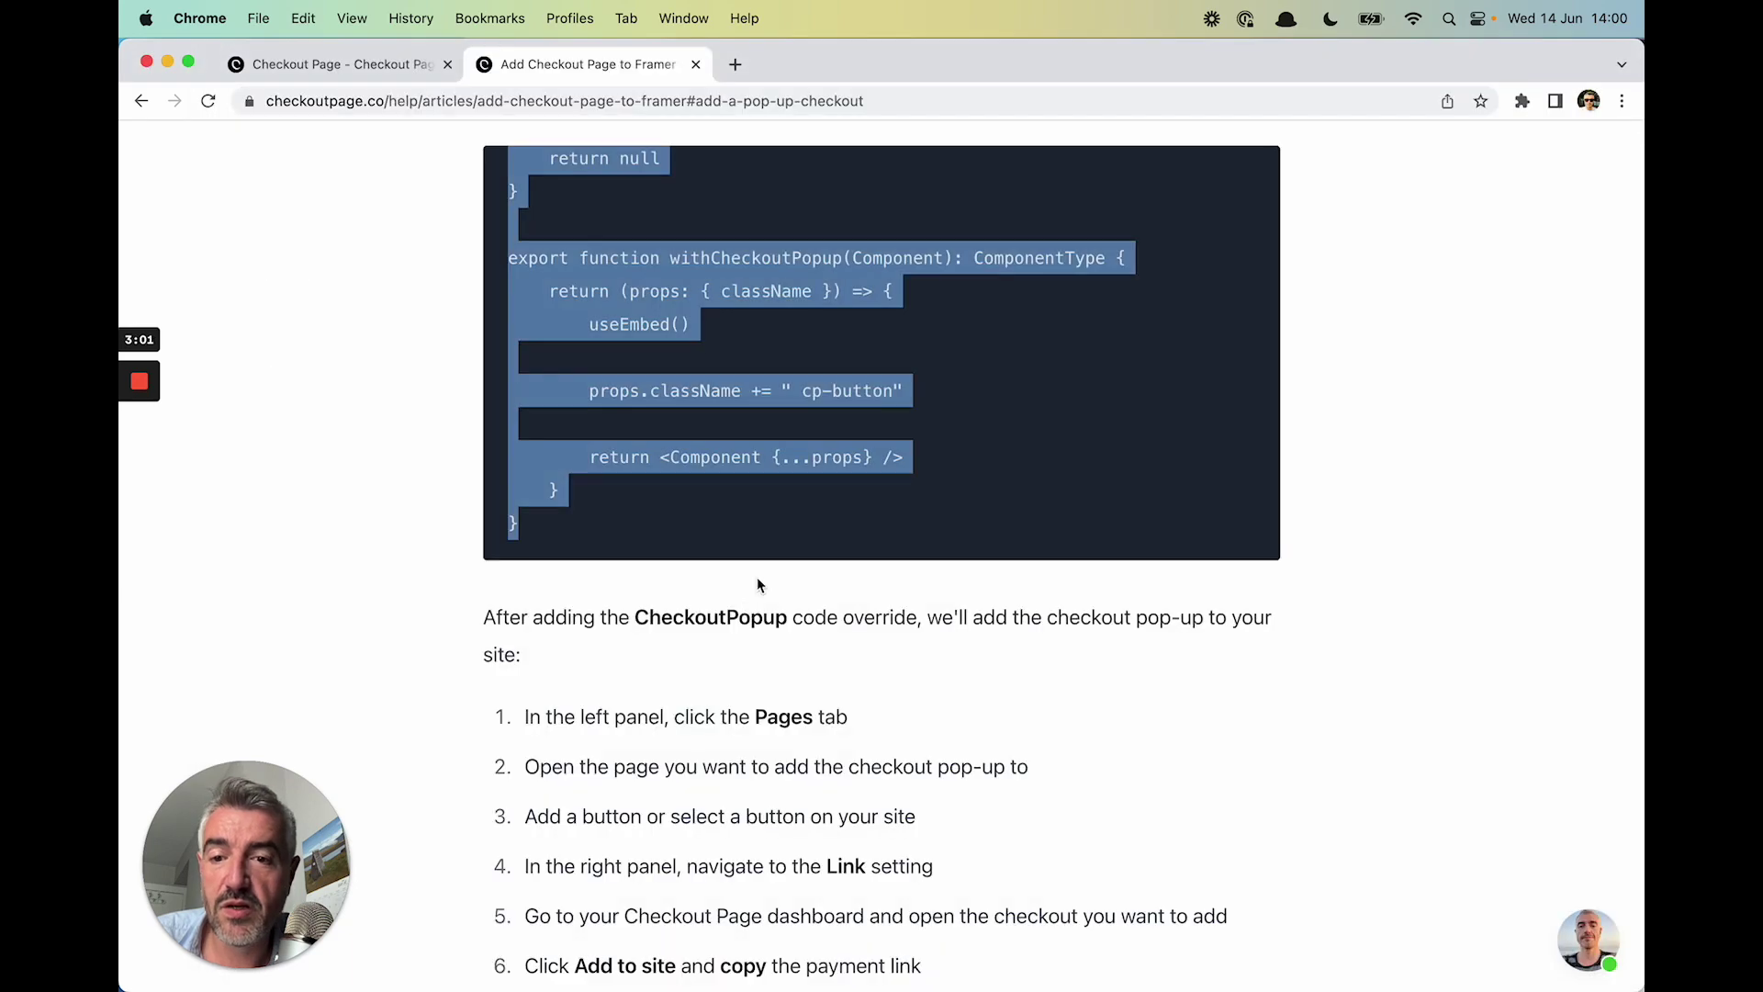
scroll(761, 588, down, 5)
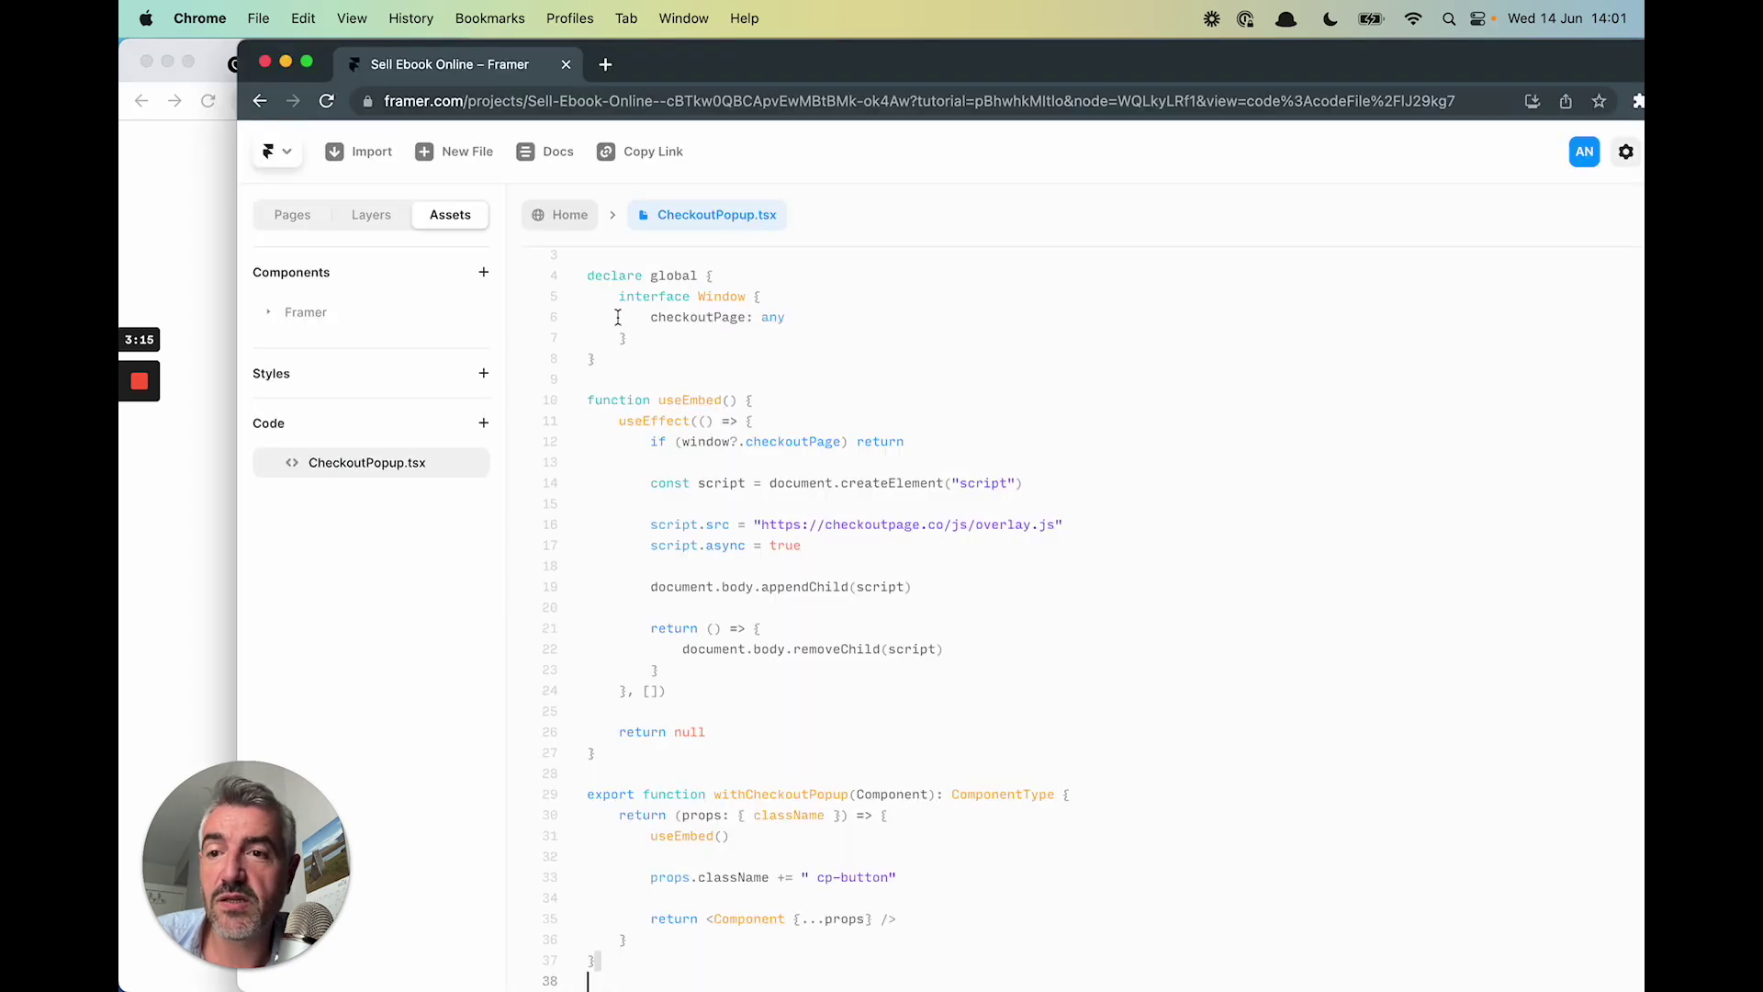
Close the CheckoutPopup code file, return to the Home page, and bring back the help article
click(290, 215)
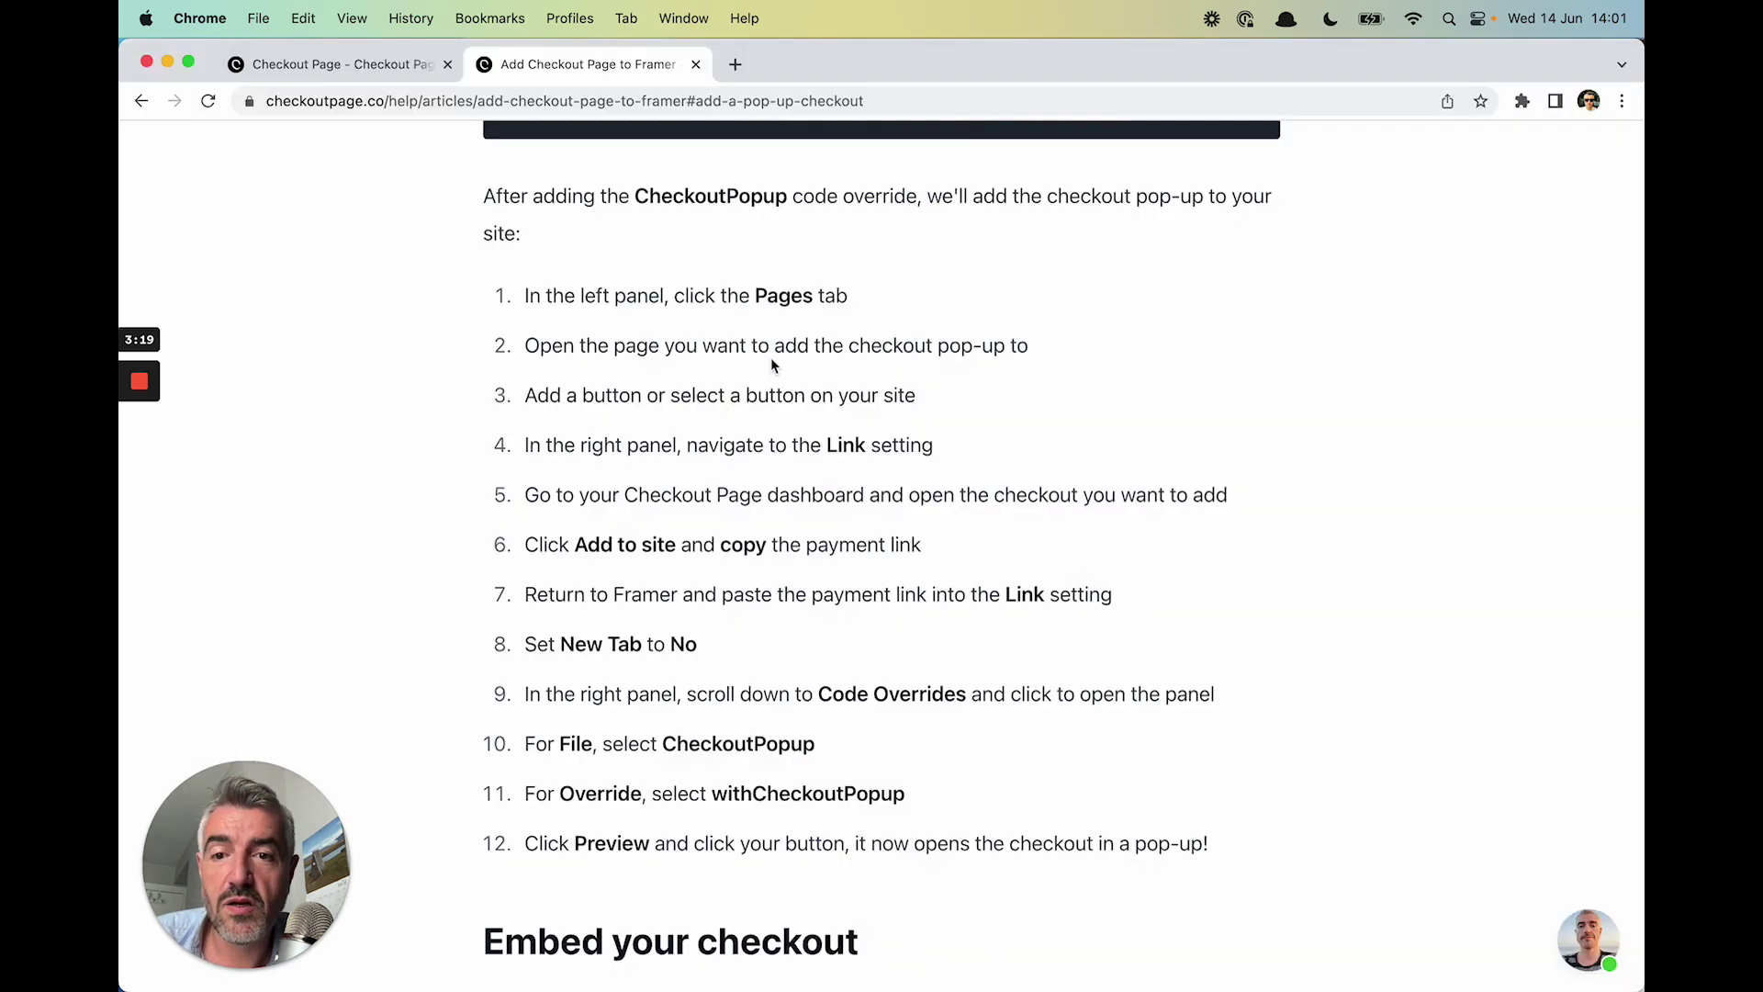
key(super+grave)
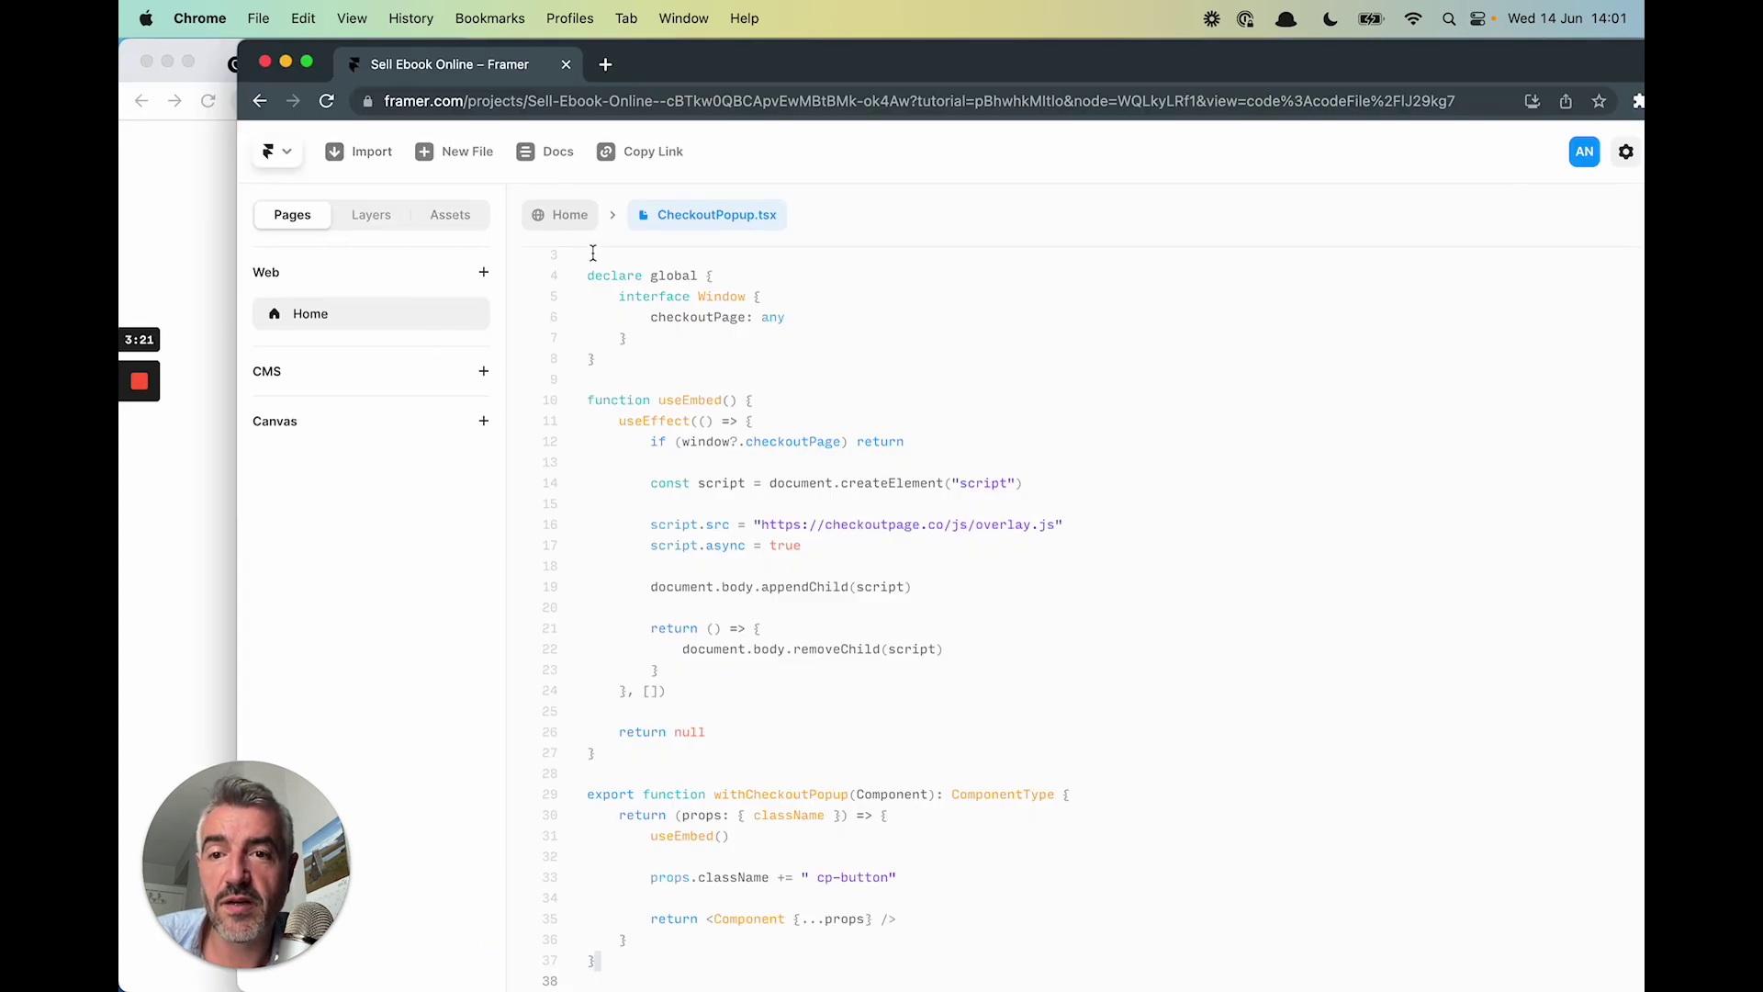
click(569, 221)
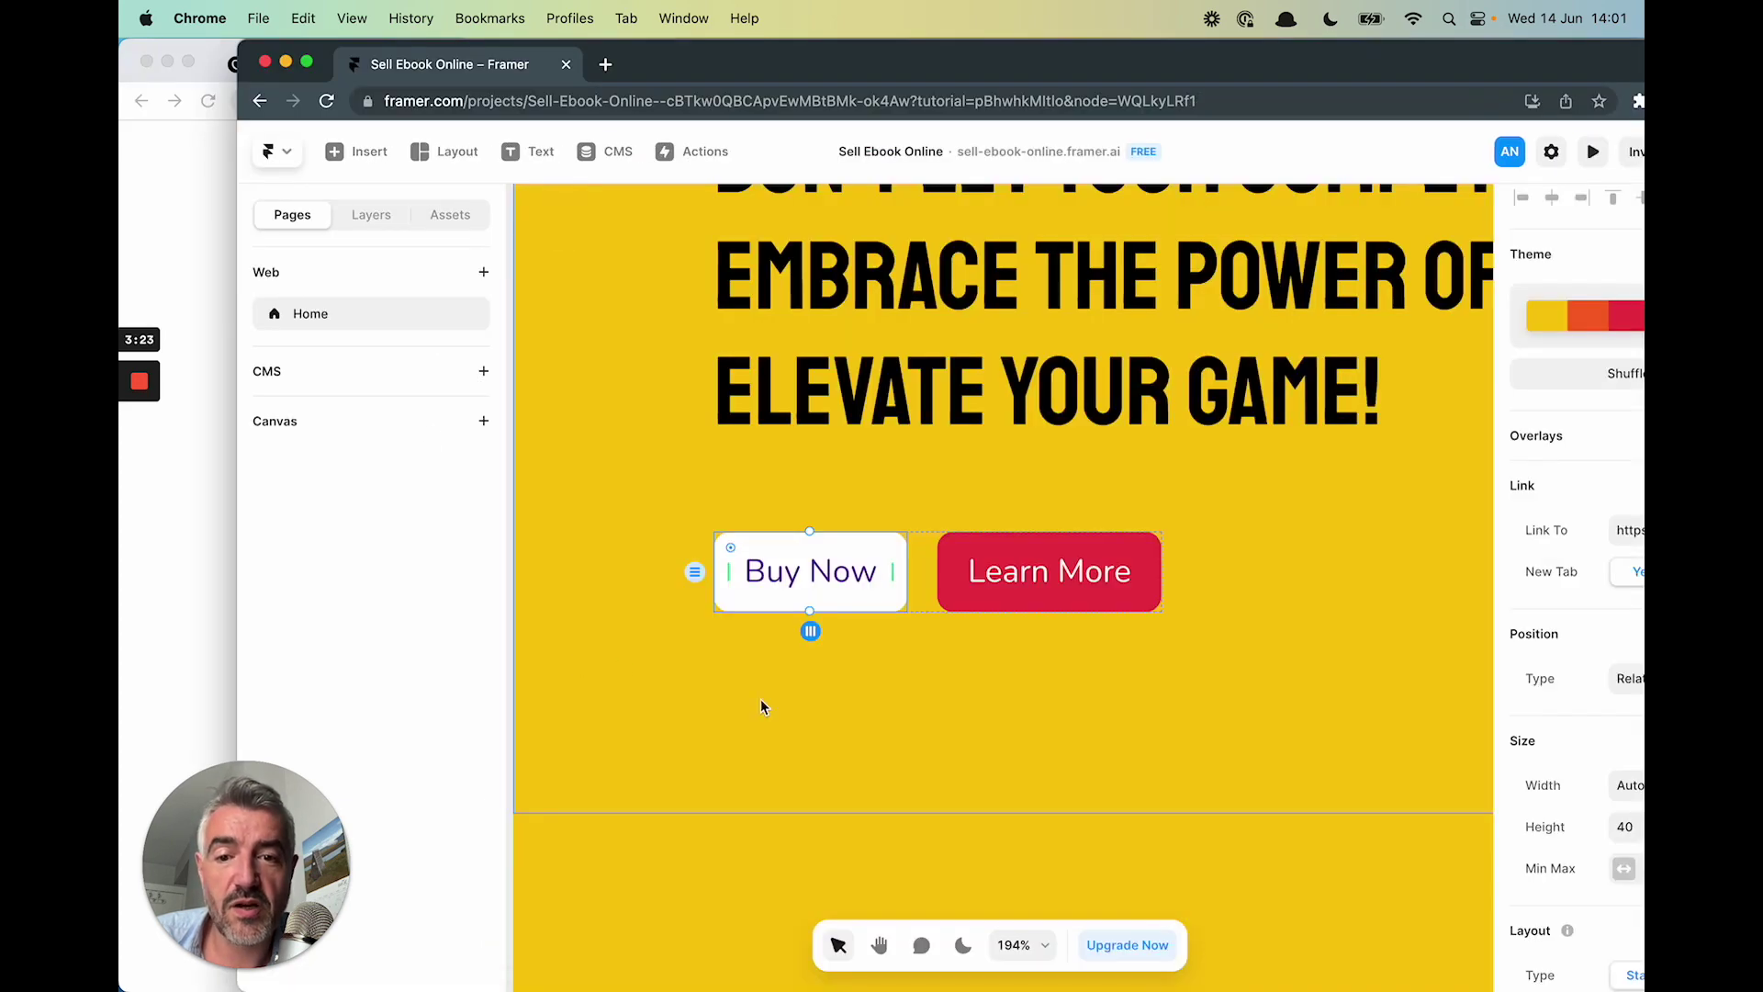
key(super+grave)
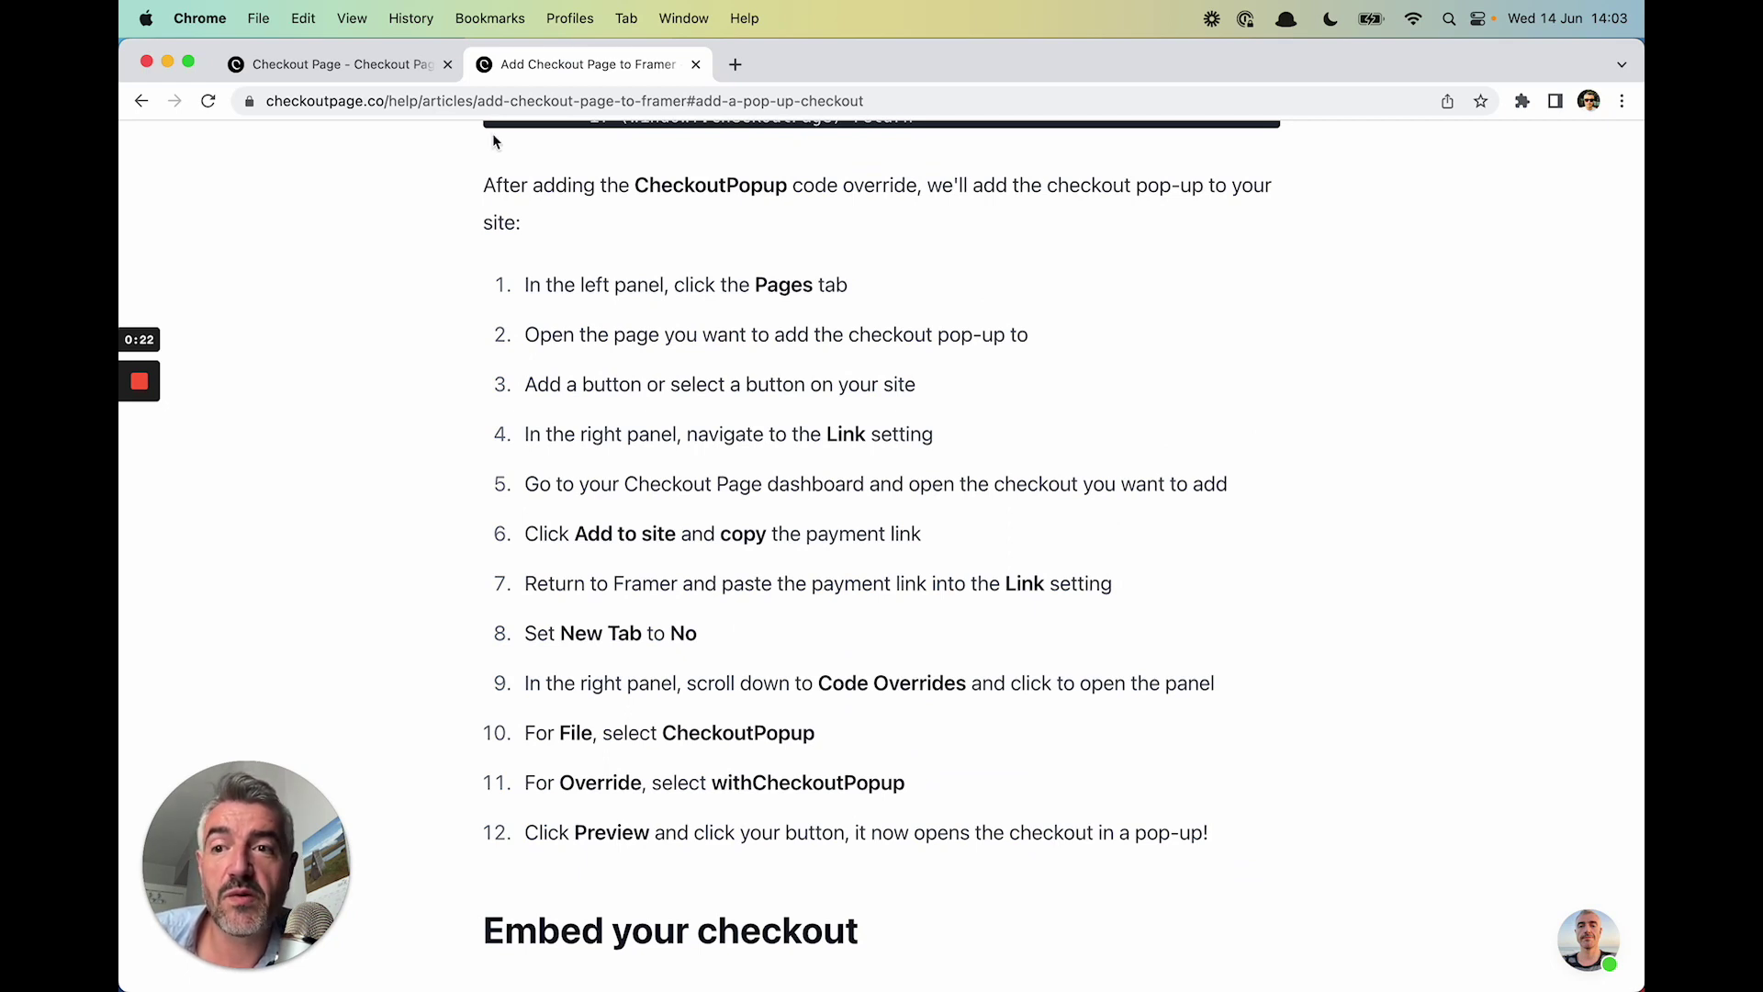
Link Buy Now to the Unlock Marketing Mastery payment URL with New Tab set to No
click(373, 66)
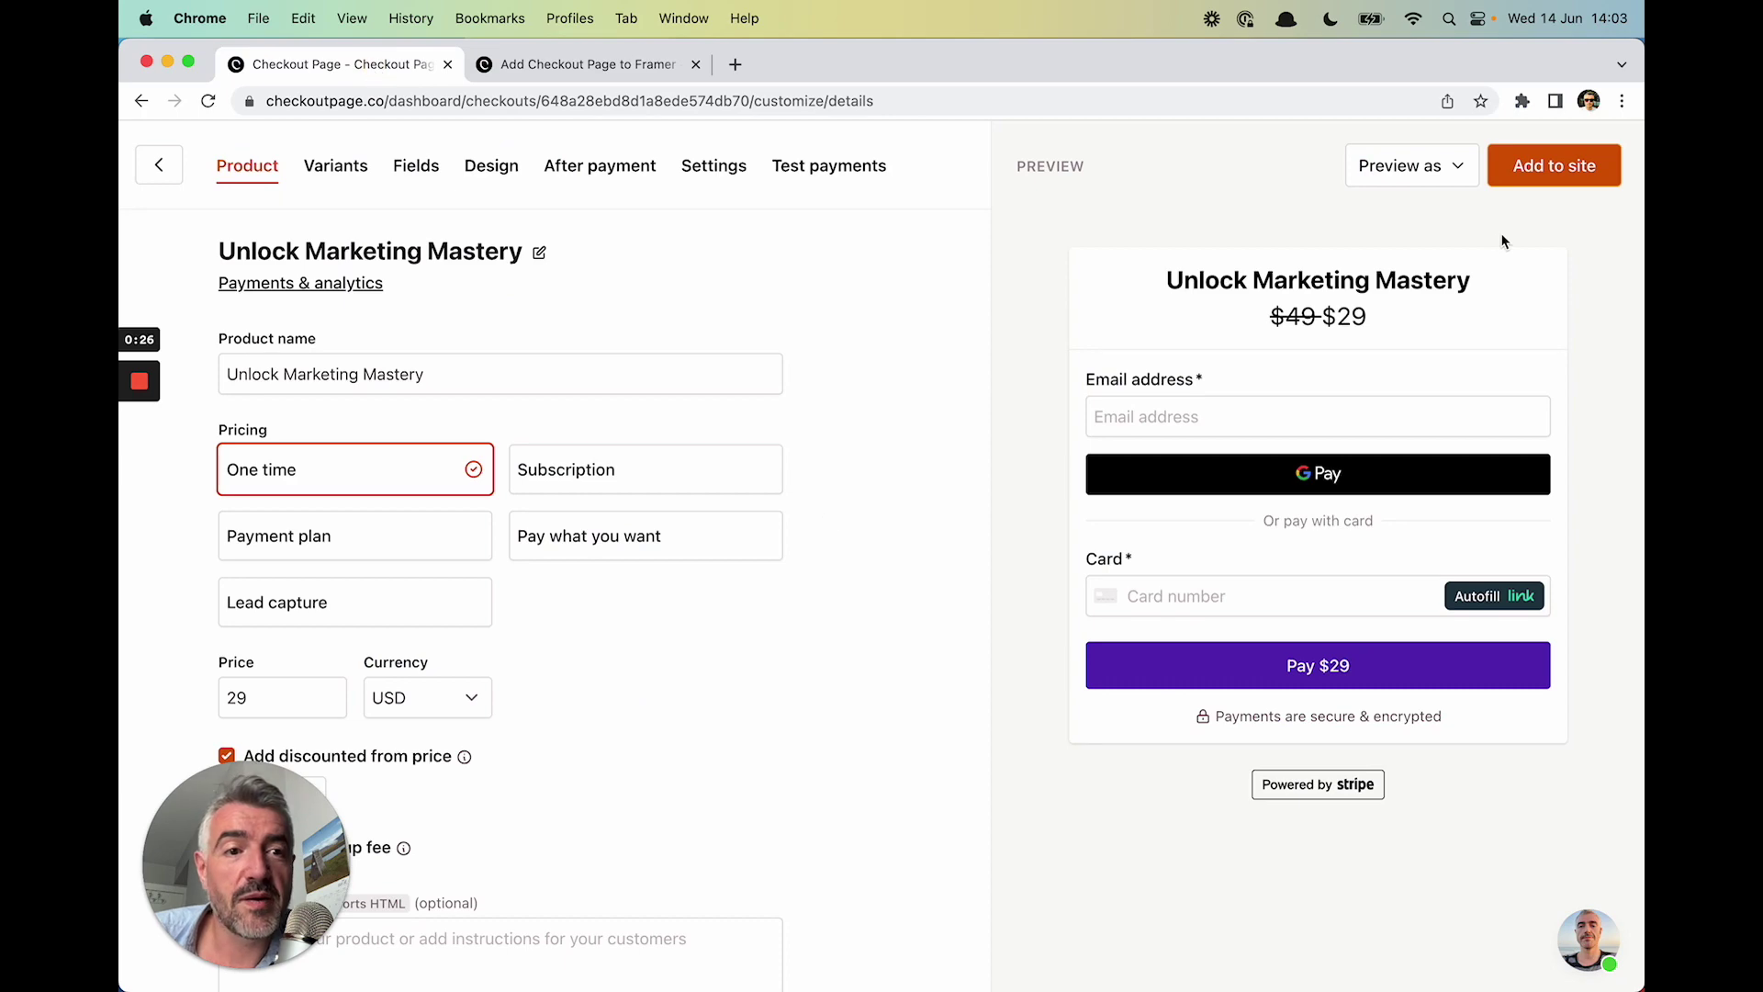
click(1561, 168)
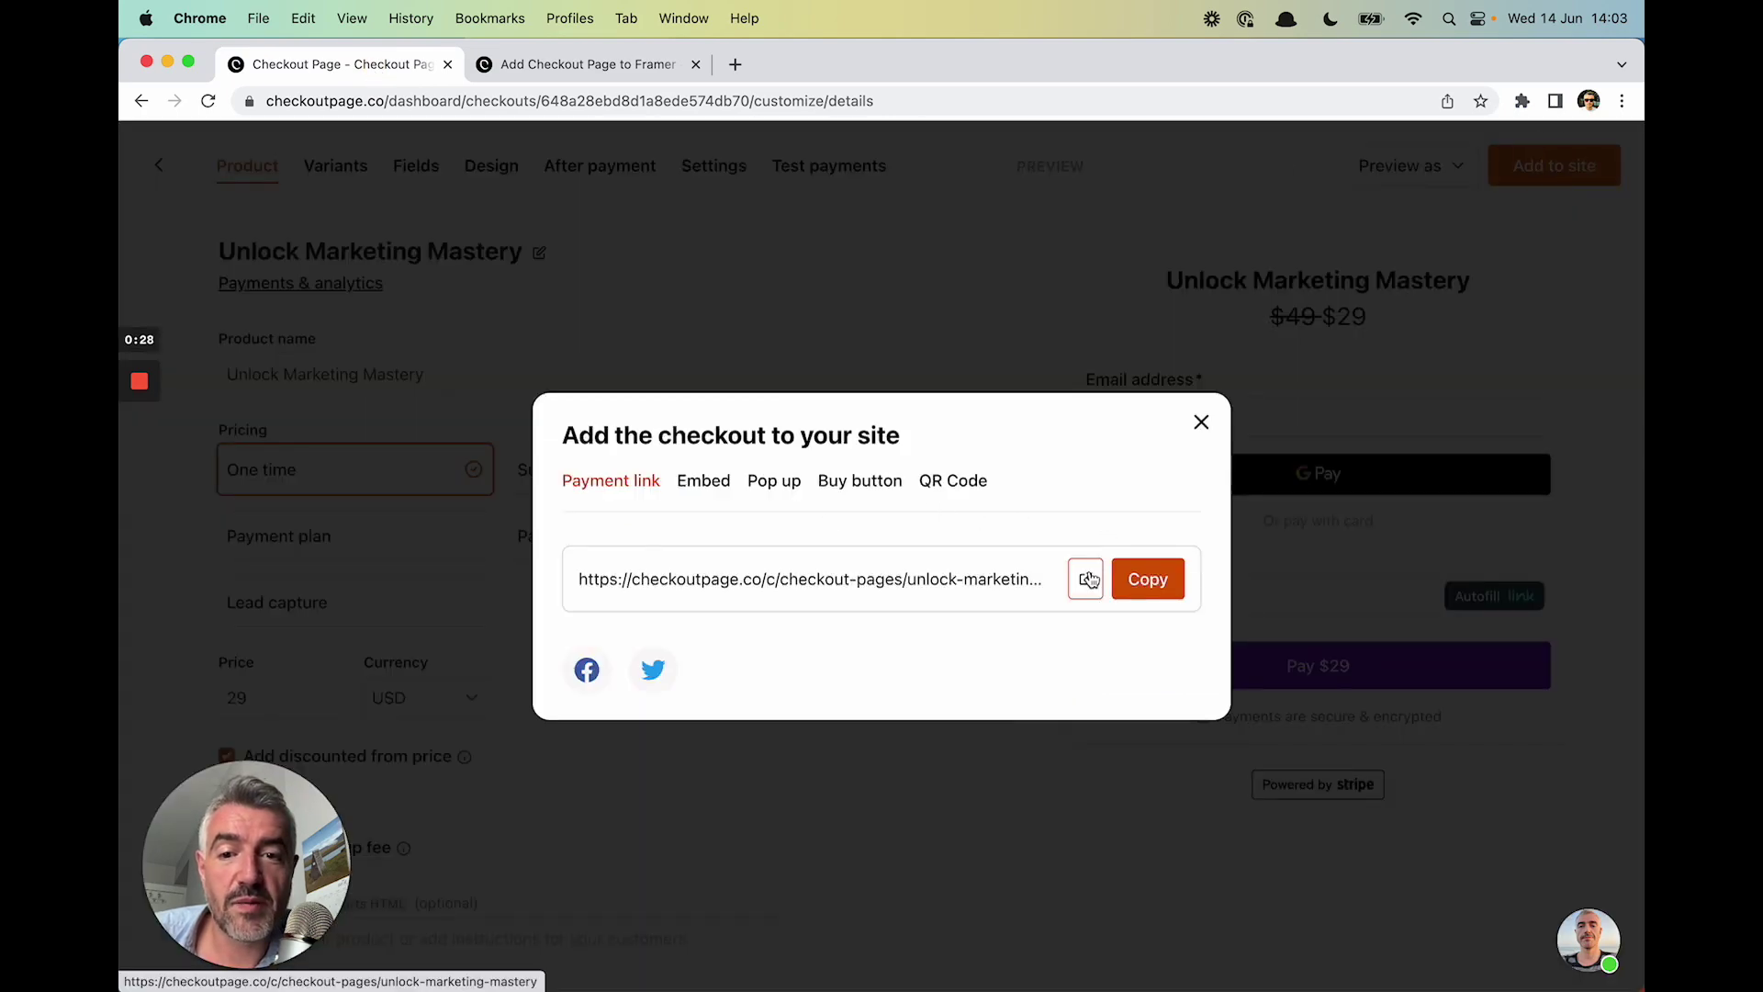
click(1147, 578)
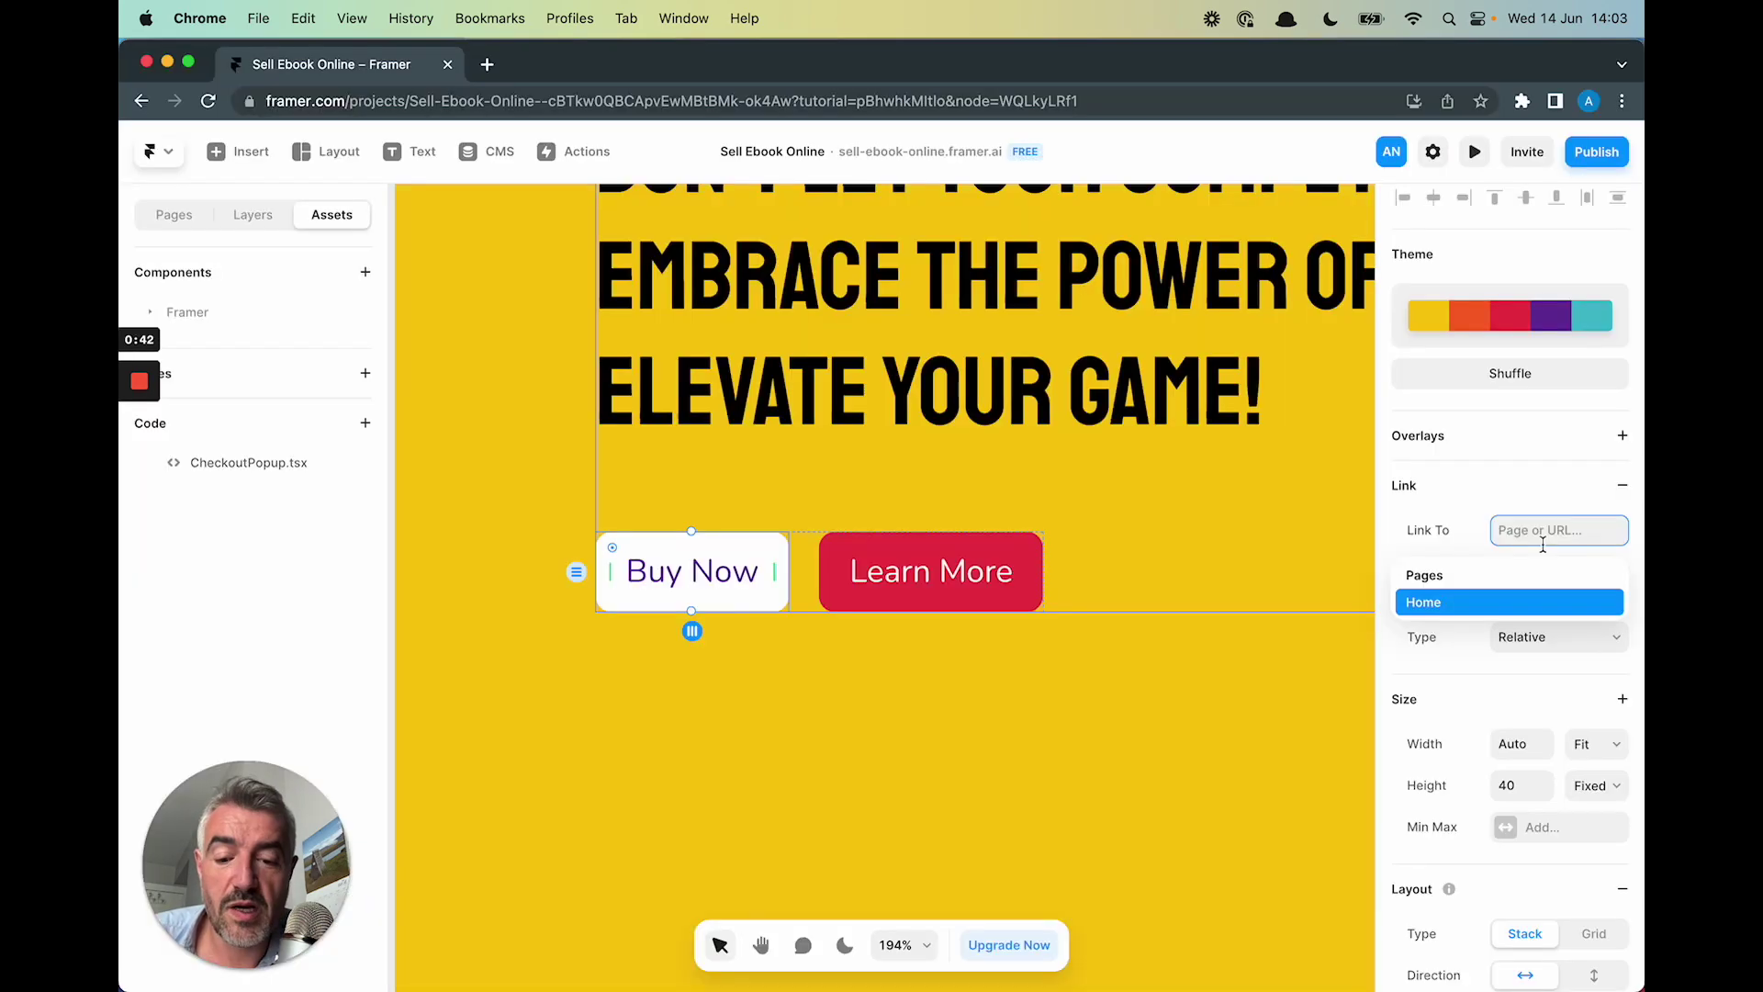
key(super+v)
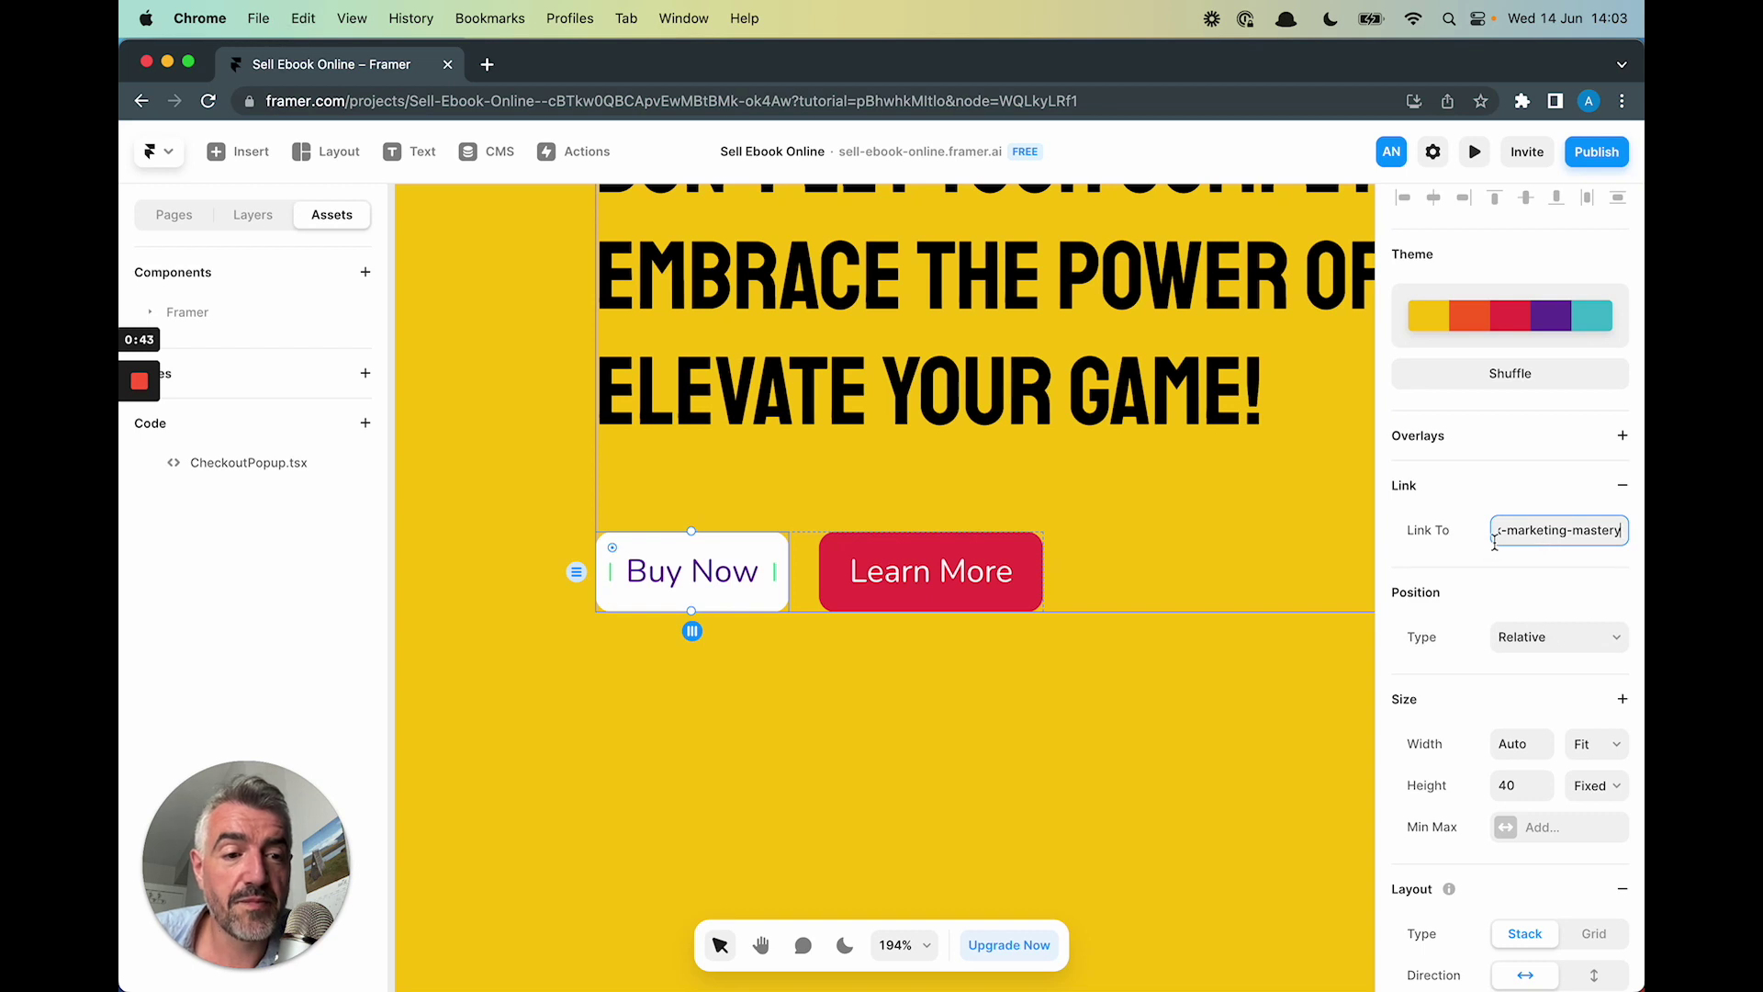
key(Return)
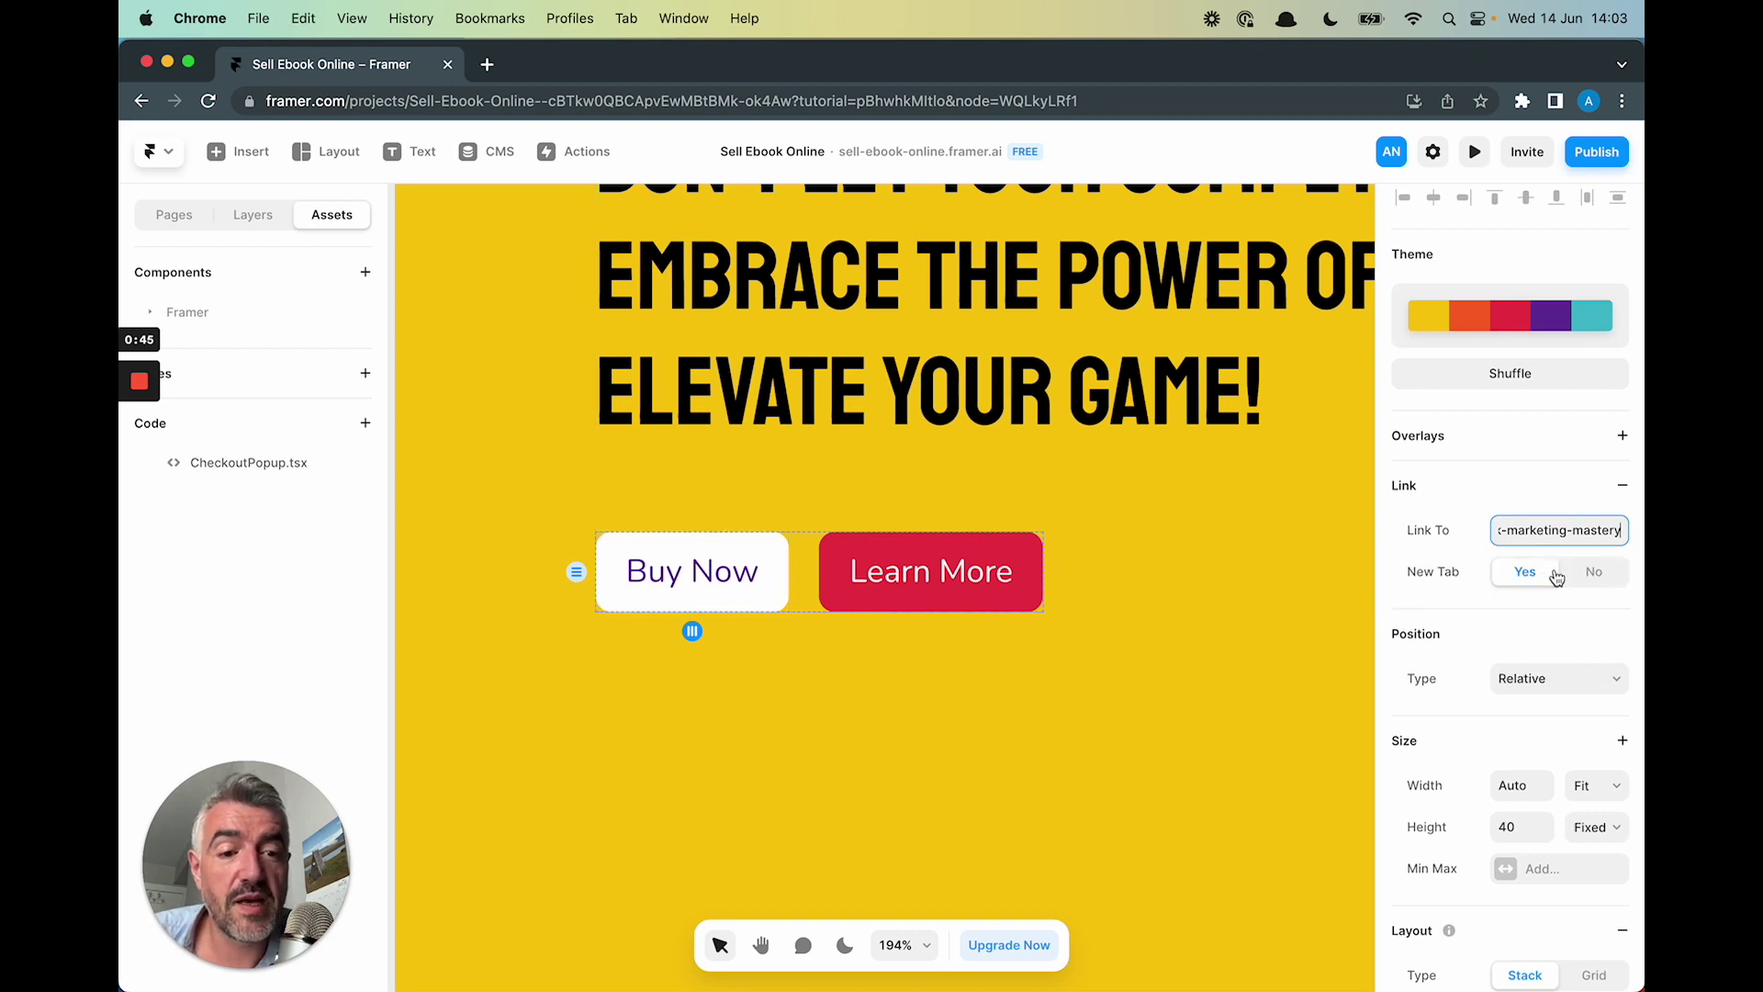
click(1591, 574)
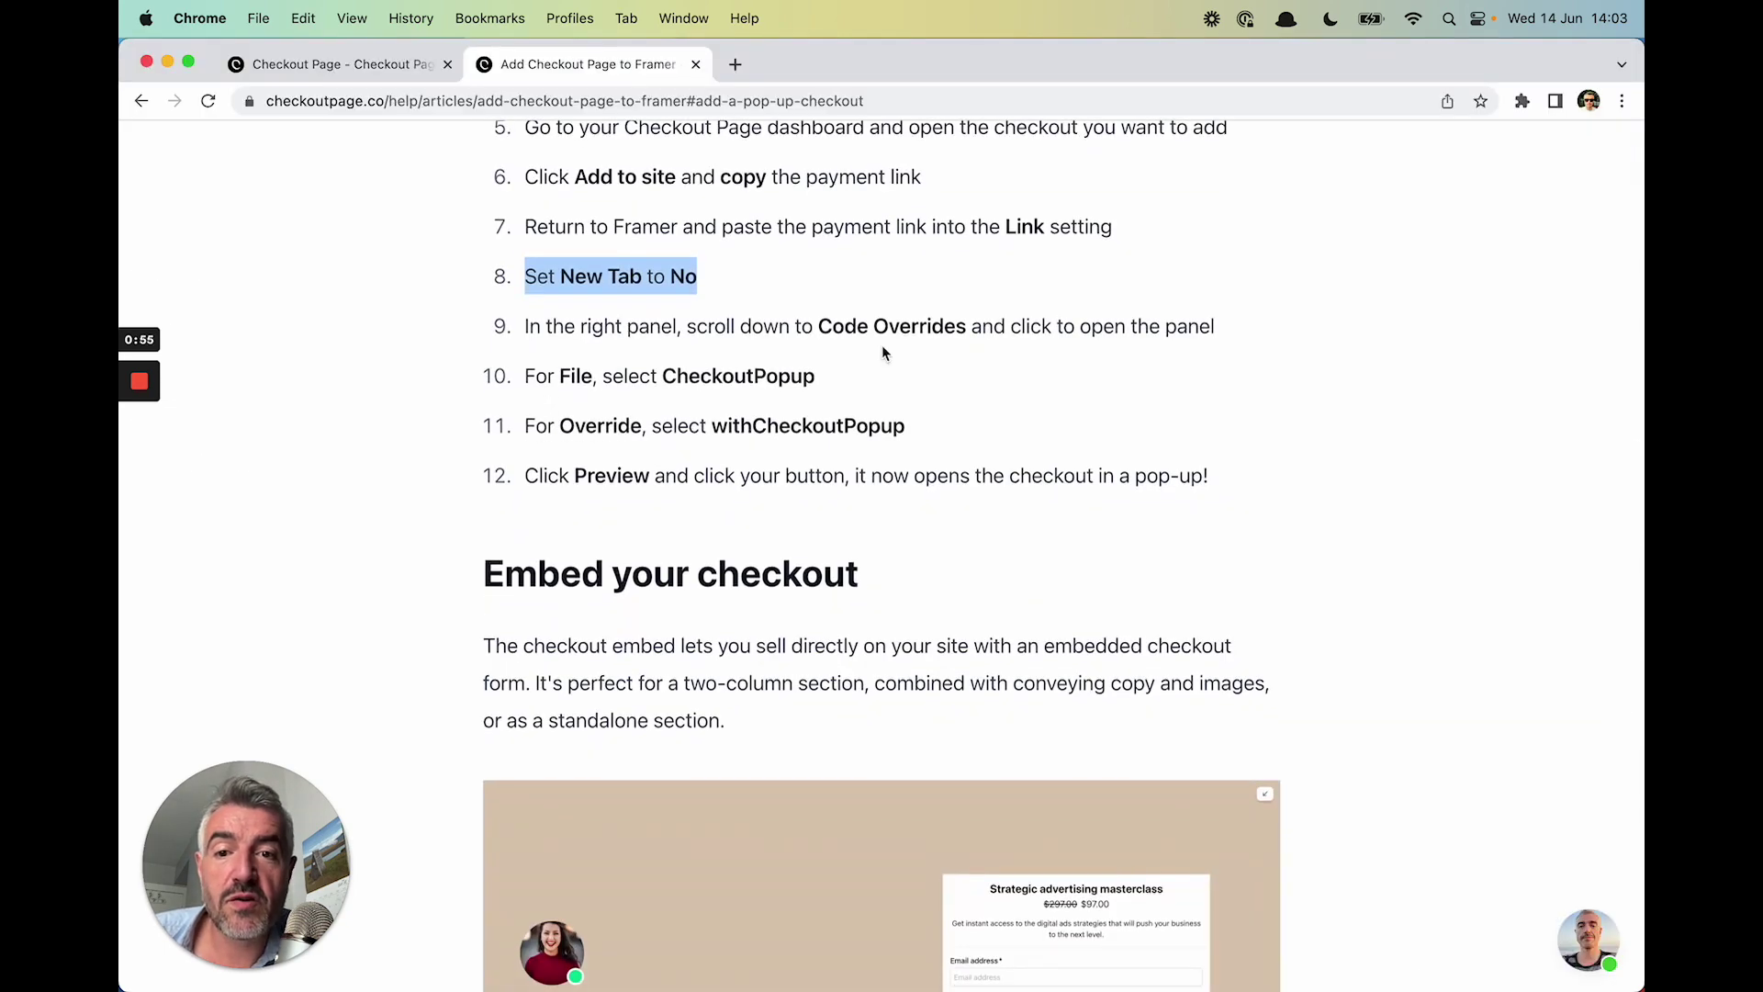
Set Buy Now's Code Overrides to File CheckoutPopup and Override withCheckoutPopup
drag(830, 327, 981, 330)
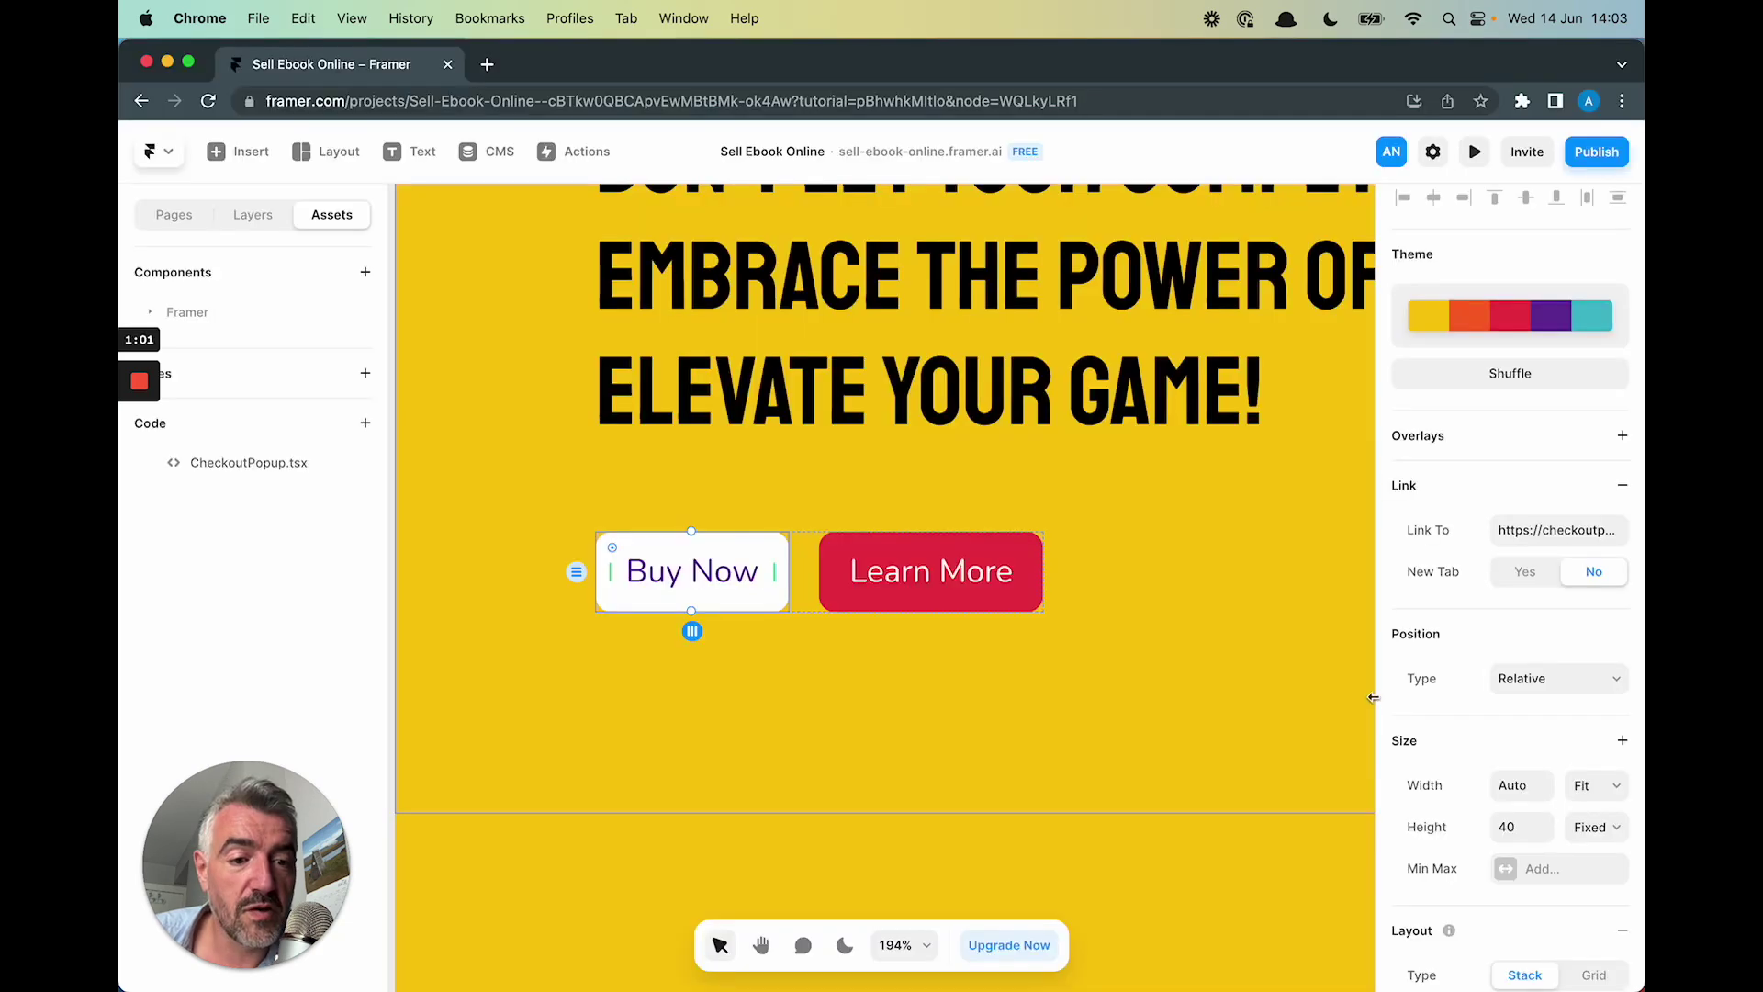
scroll(1428, 734, down, 10)
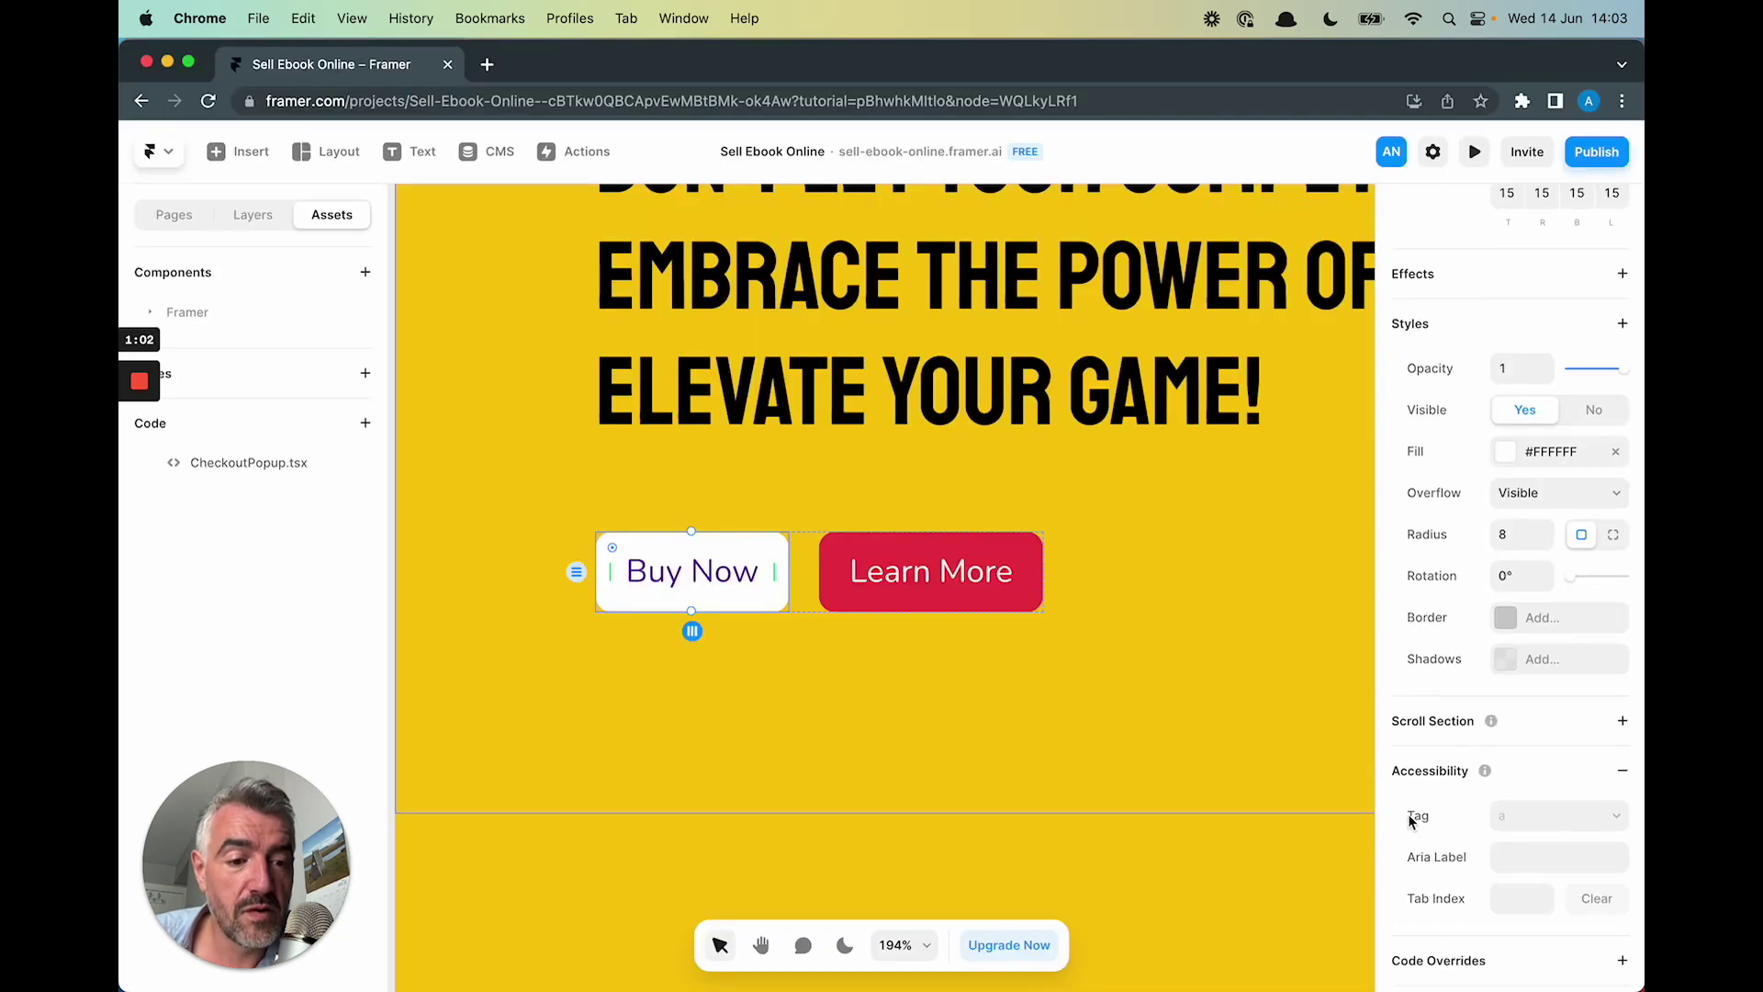
click(1437, 902)
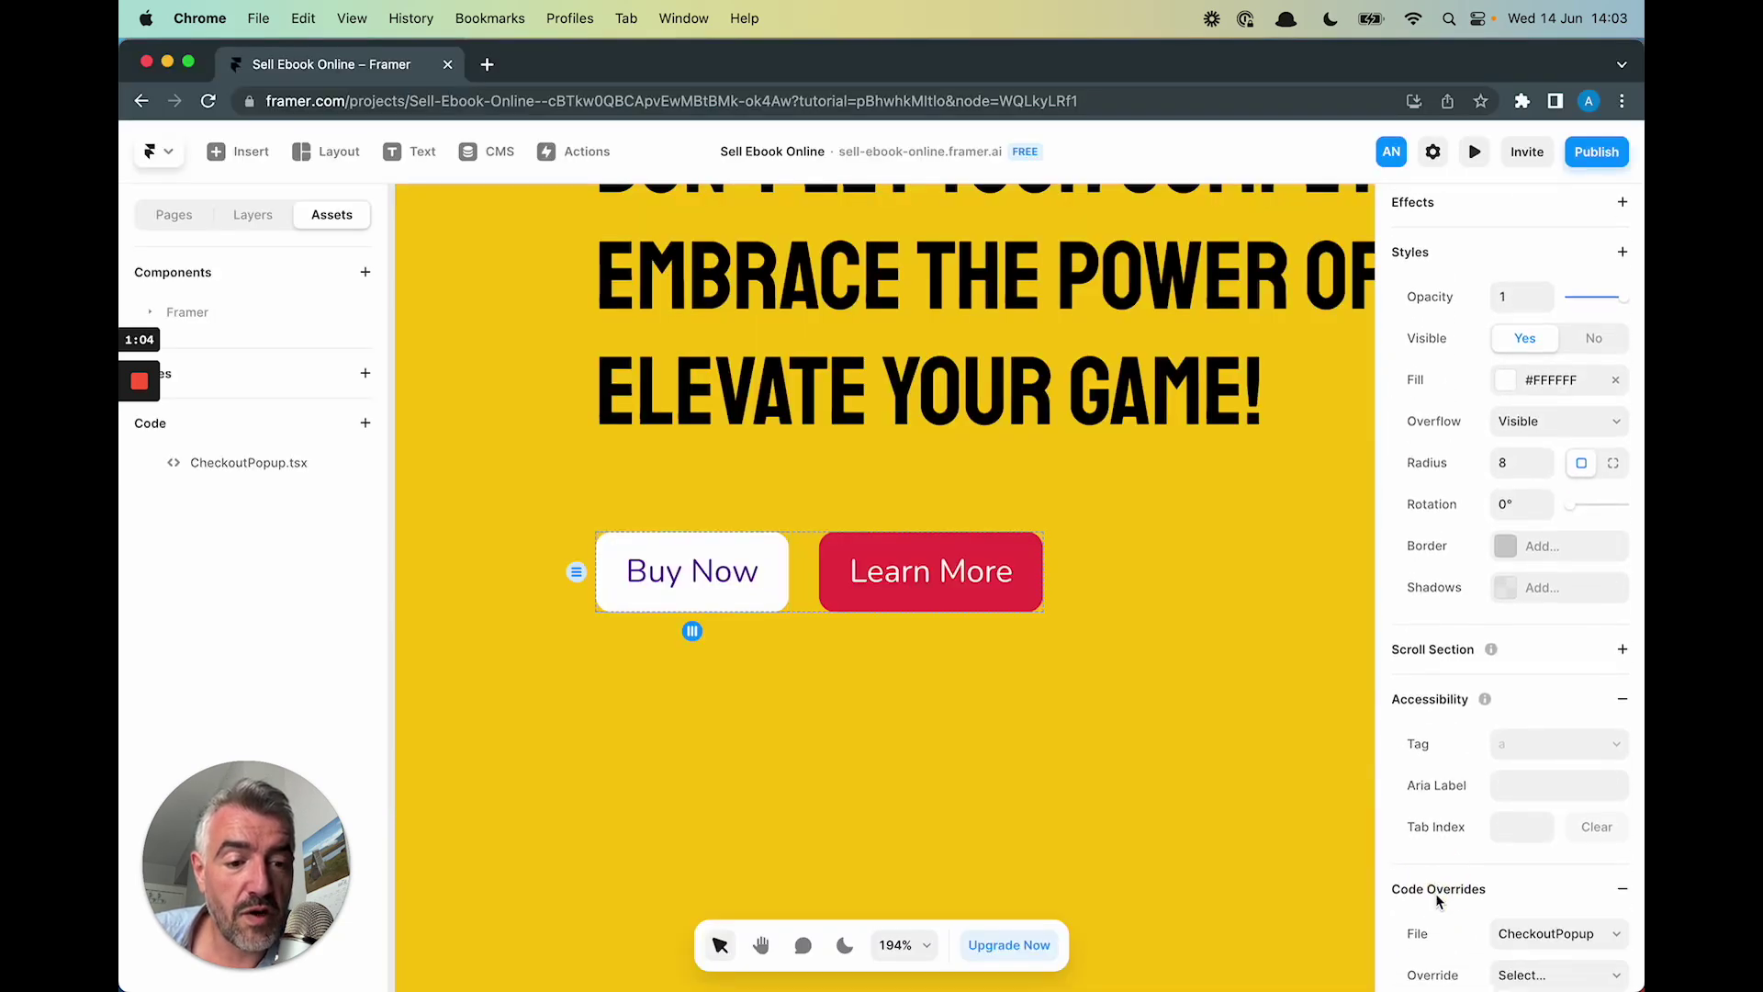
click(1524, 857)
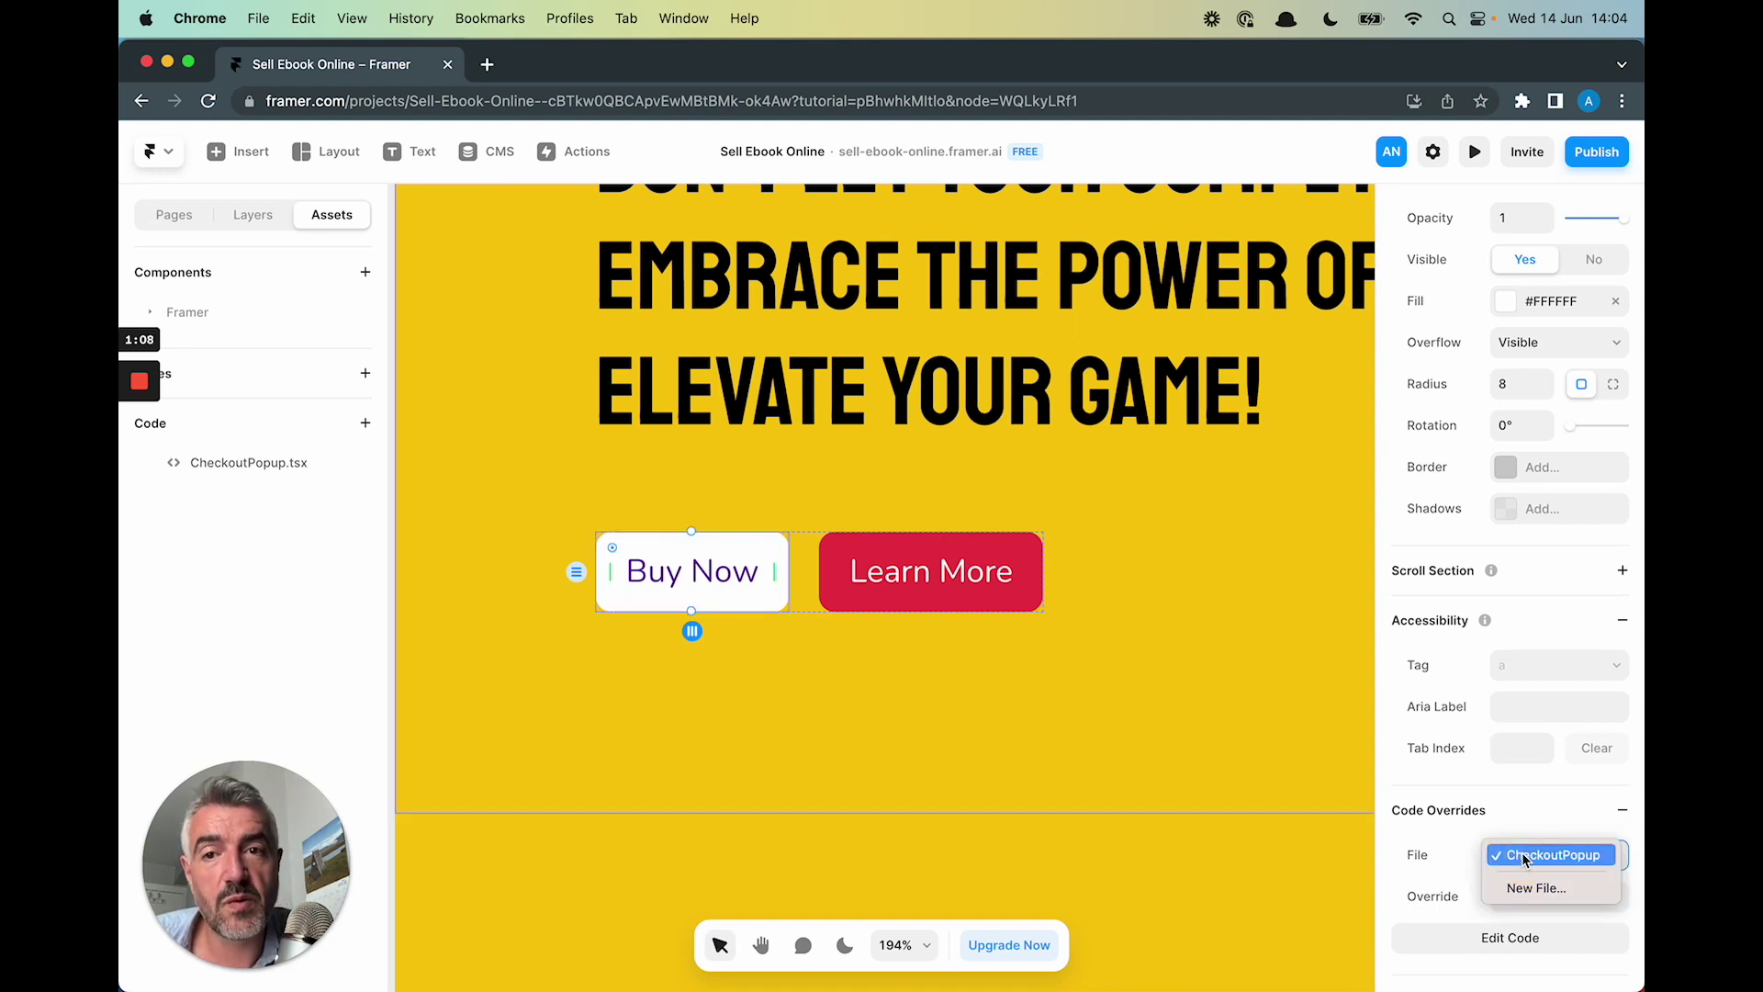
click(1524, 856)
click(1526, 904)
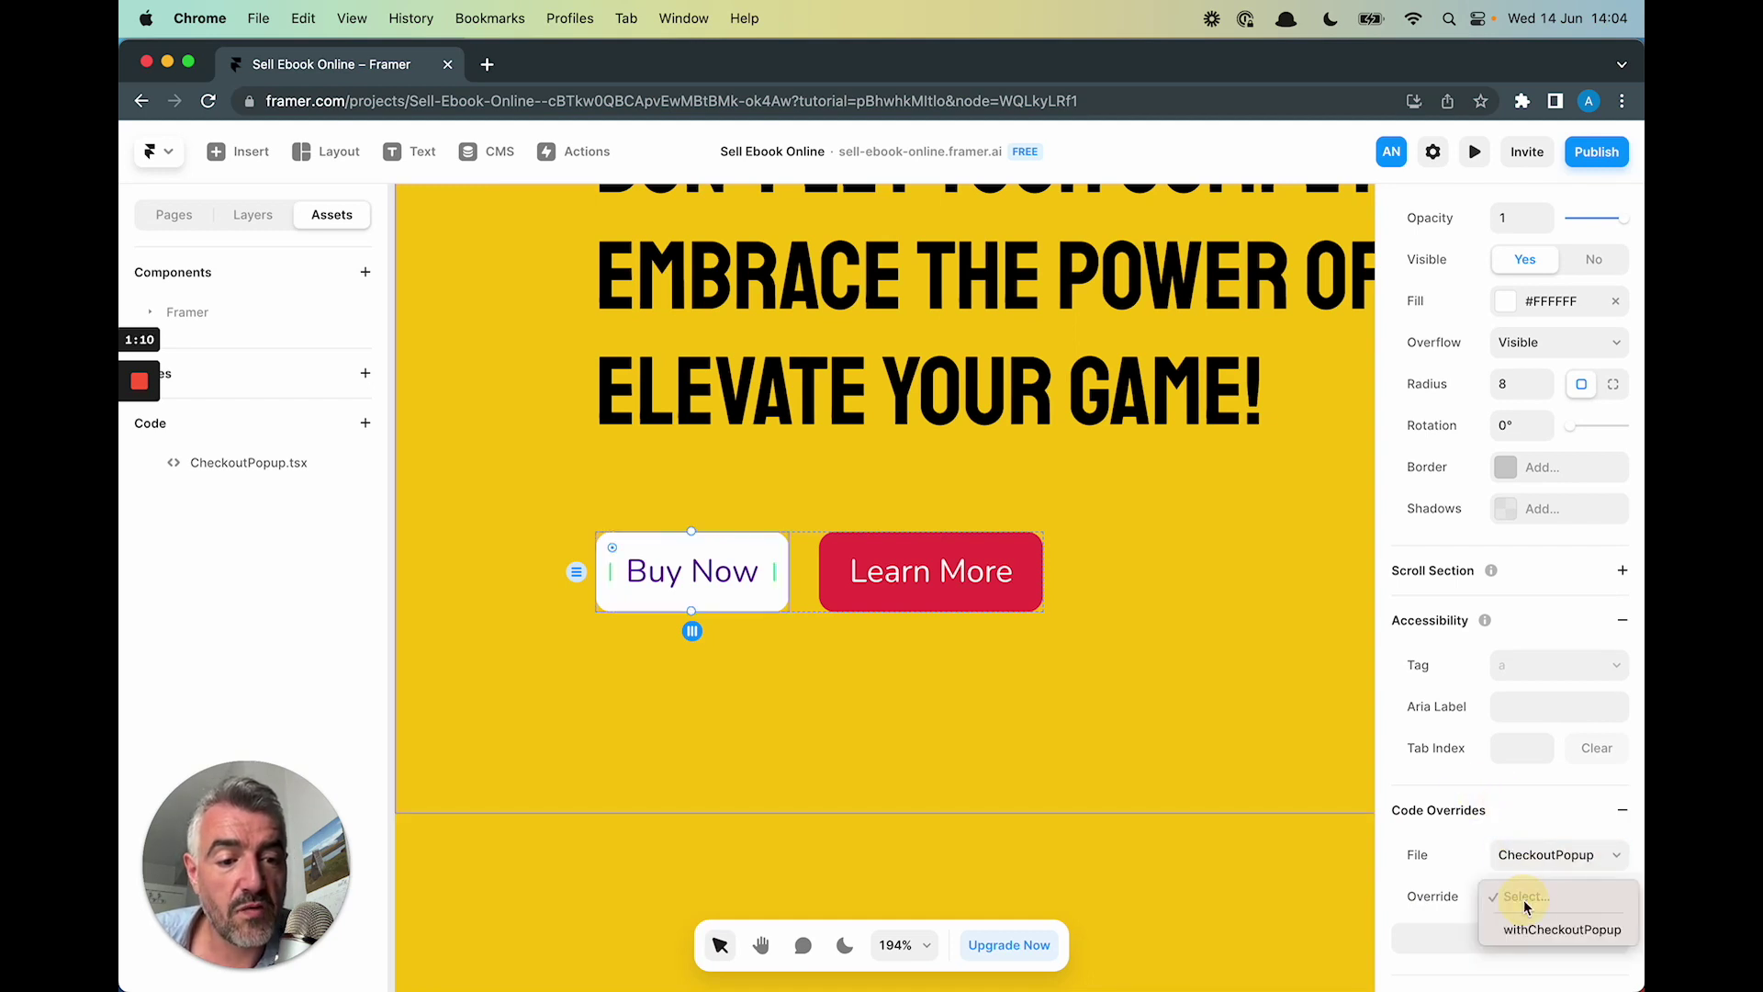
click(1525, 929)
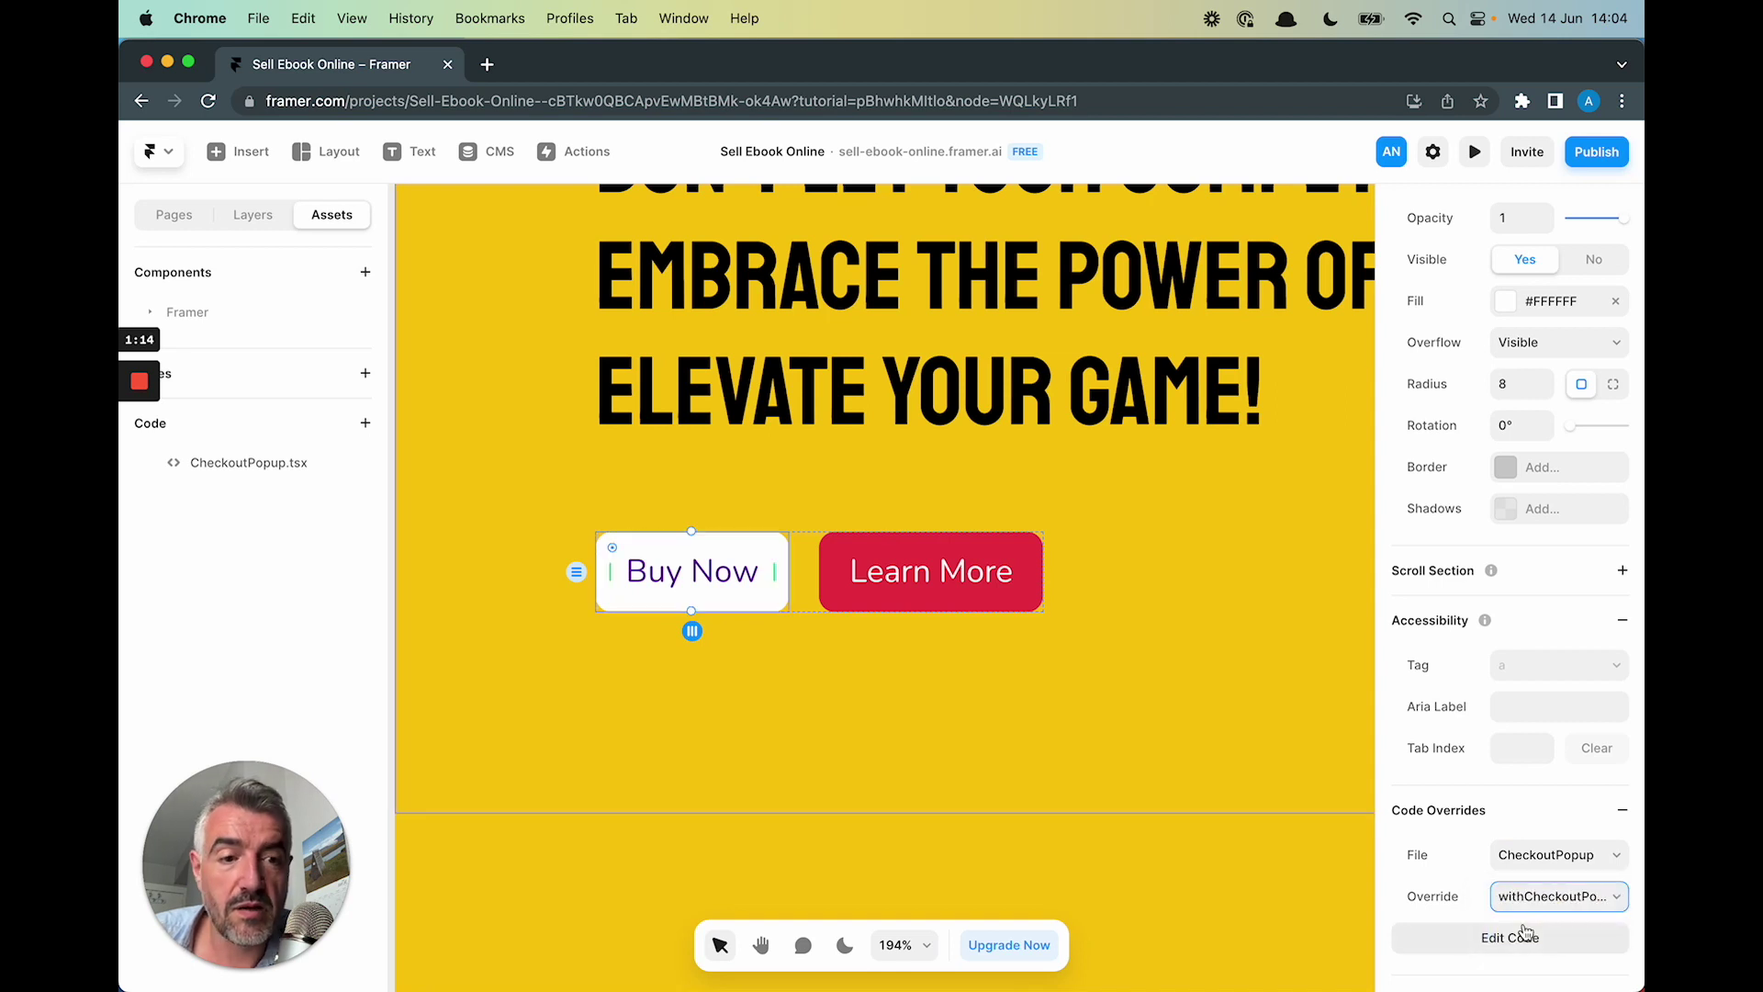
click(1596, 151)
Publish the update and verify Buy Now on sell-ebook-online.framer.ai opens an on-page checkout overlay
click(1467, 357)
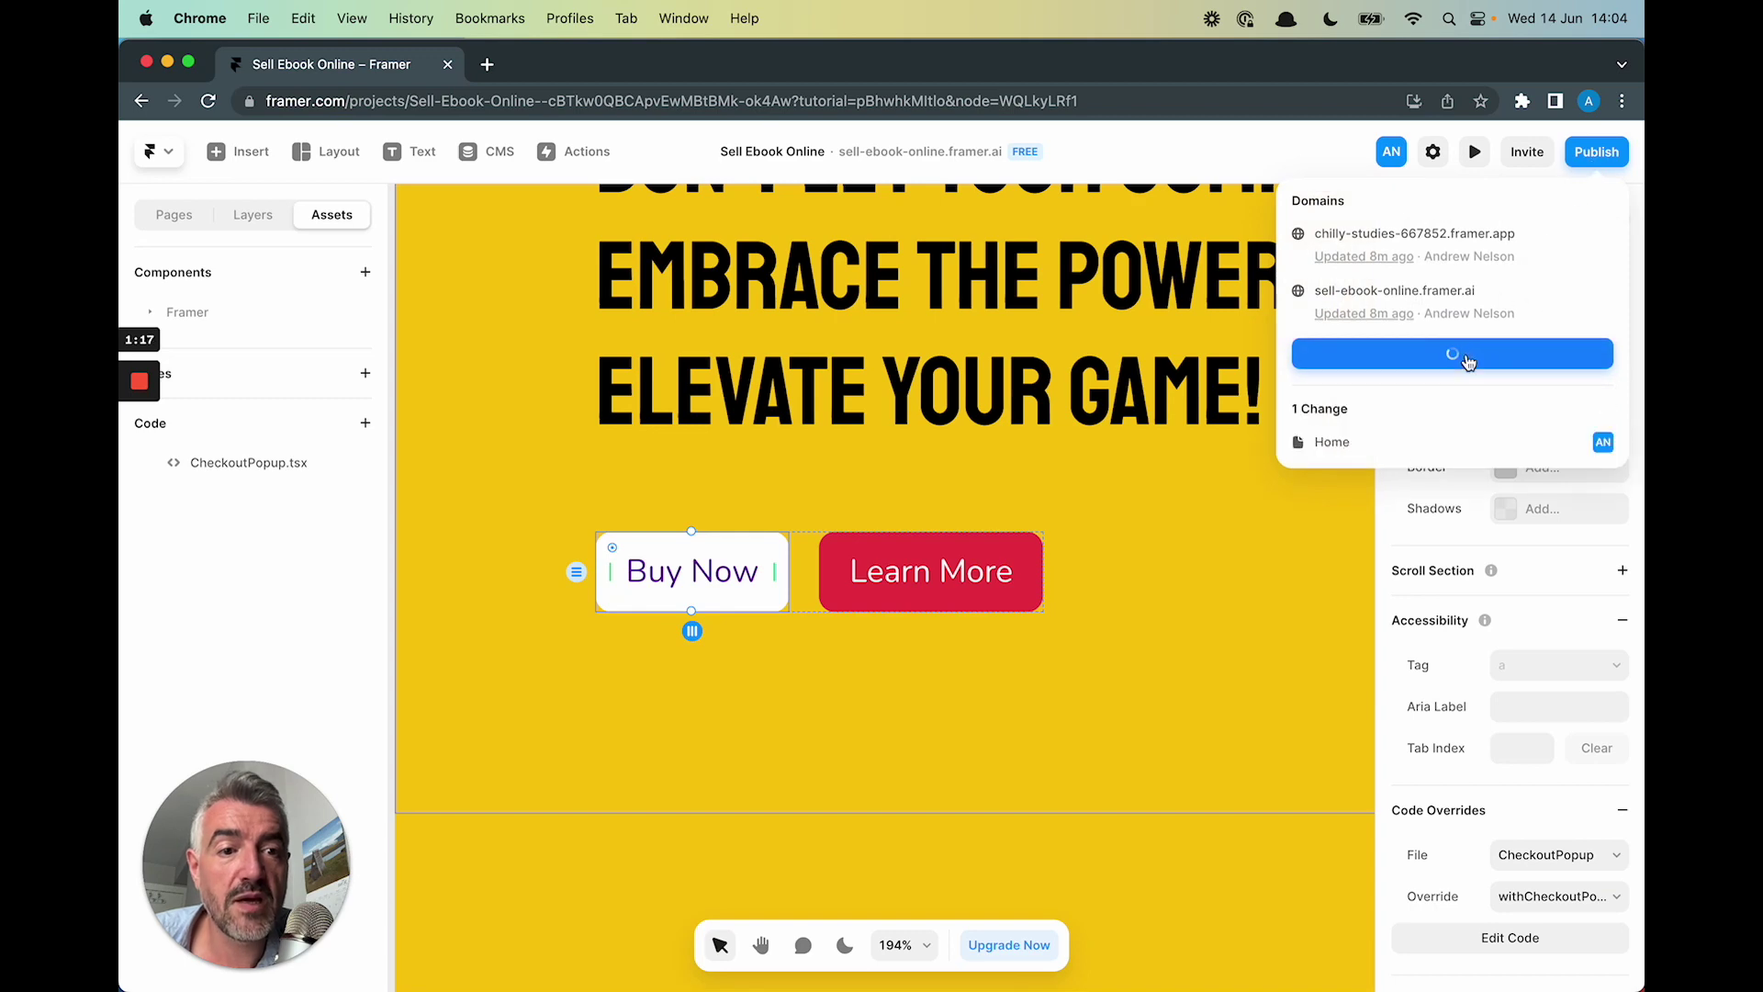
click(1362, 290)
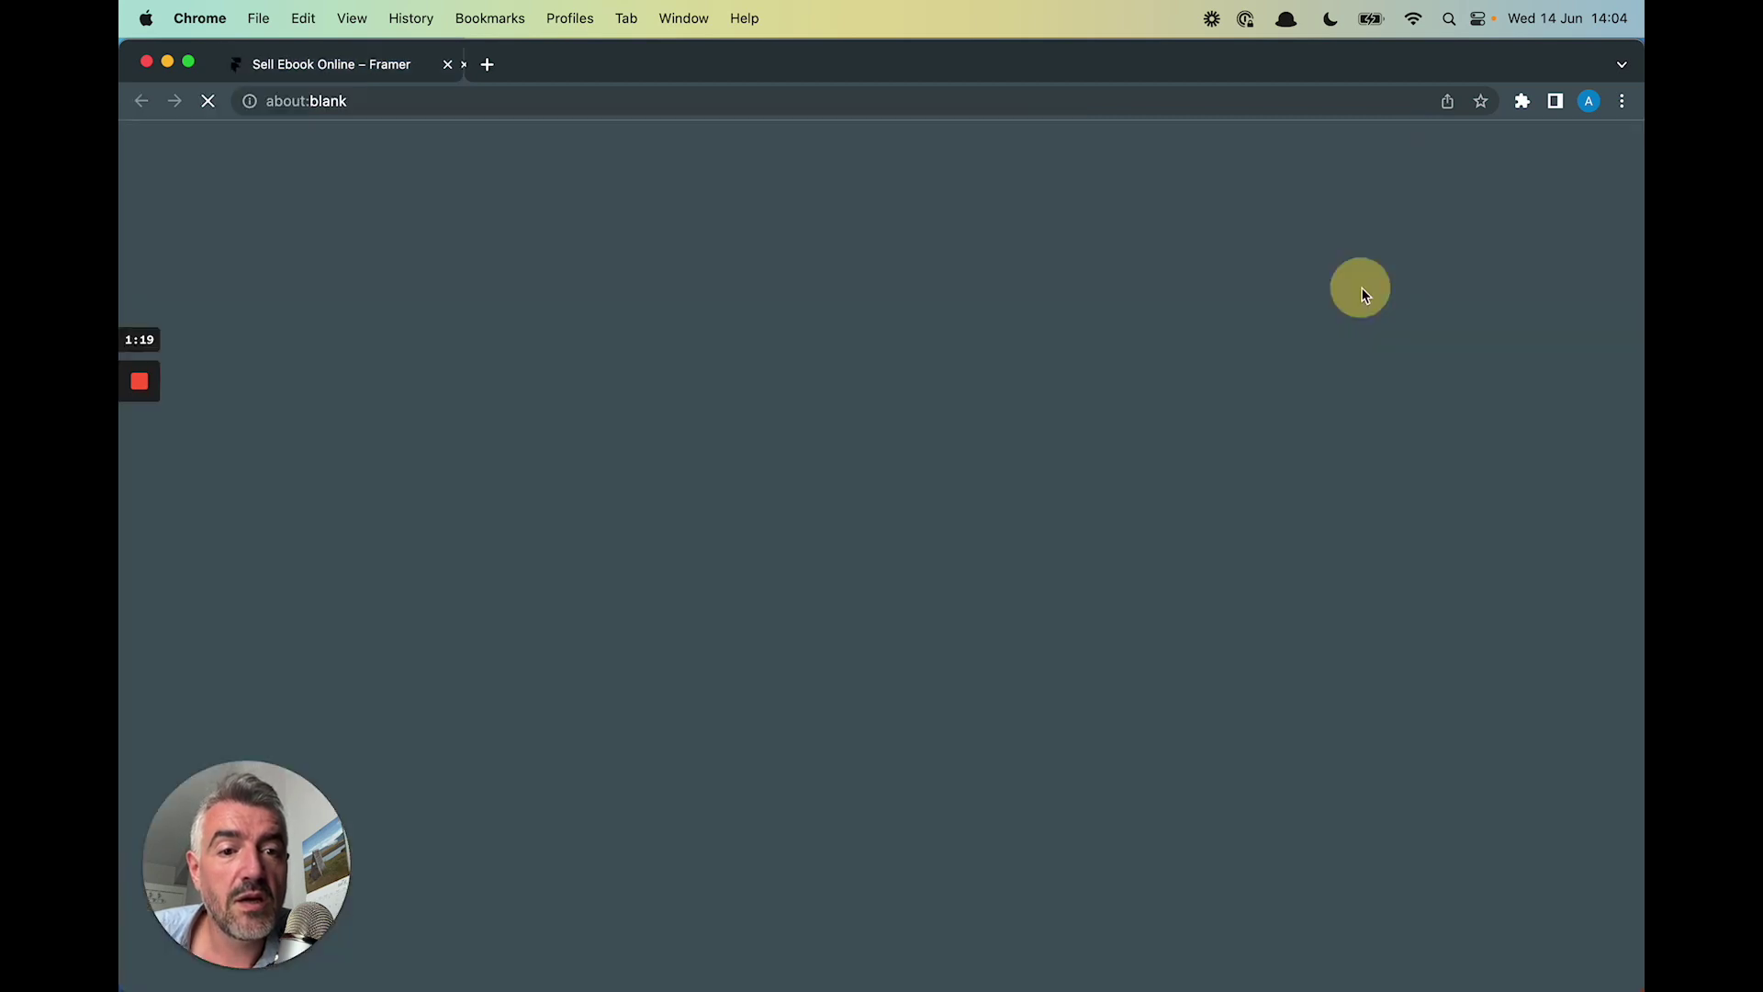
scroll(742, 590, down, 2)
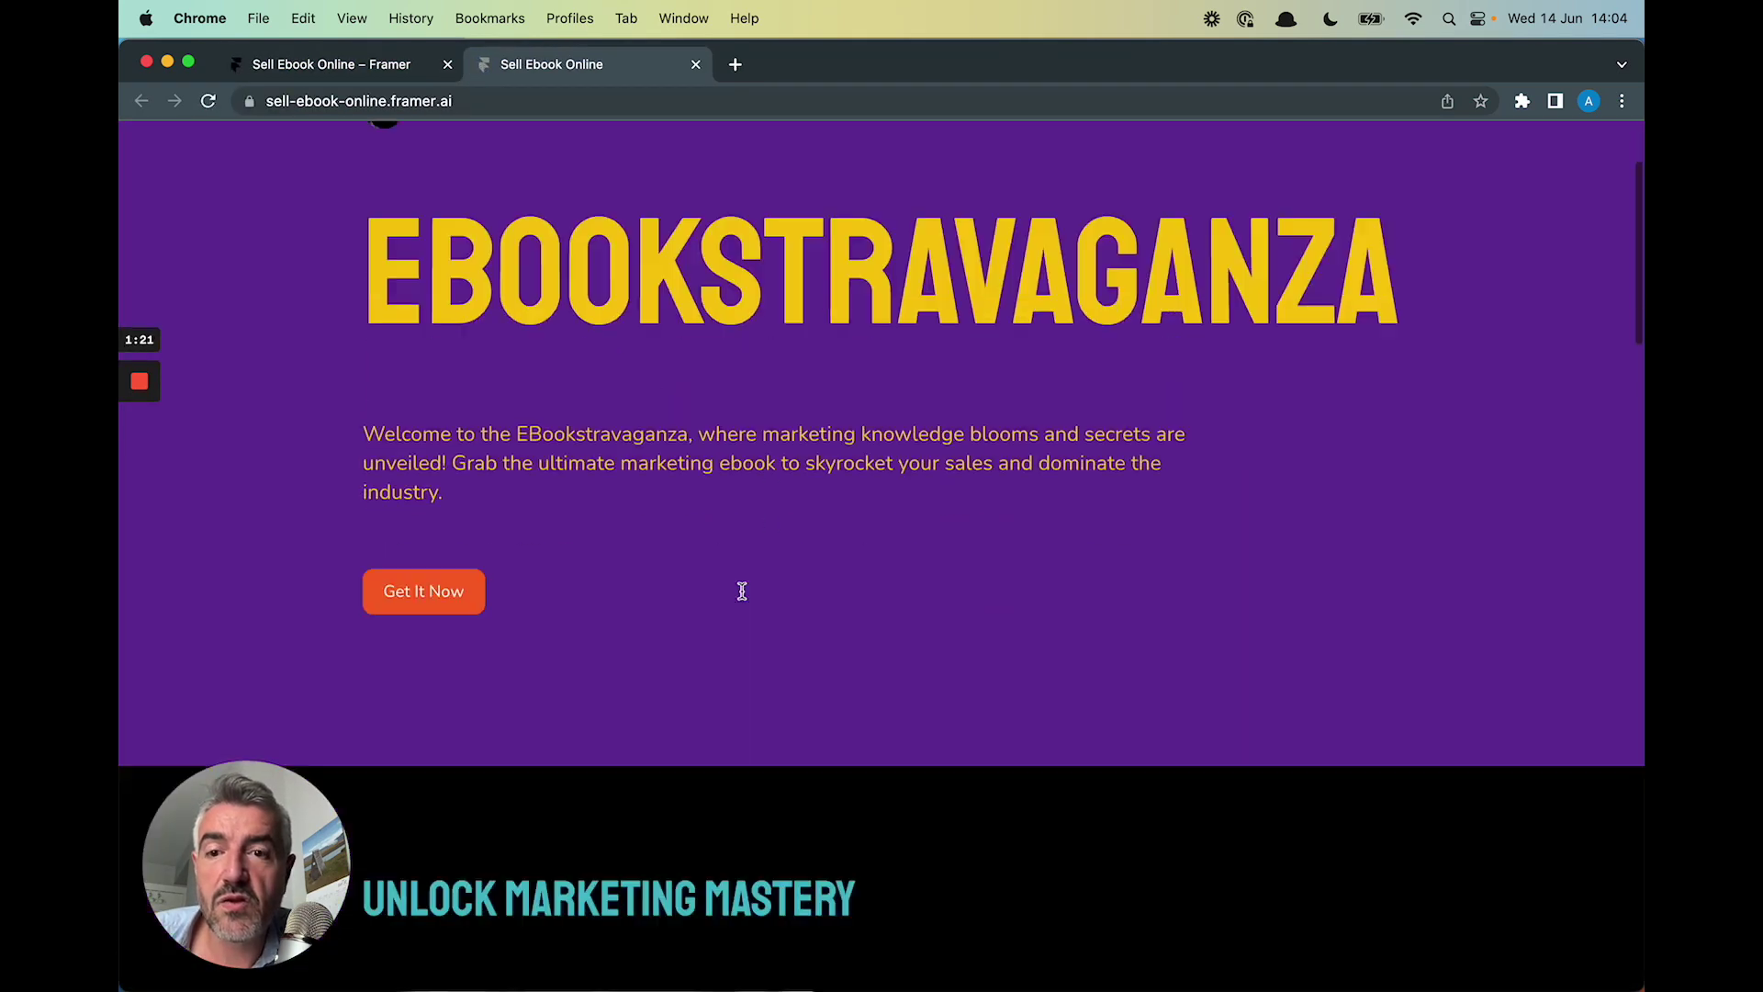
scroll(742, 591, down, 10)
scroll(743, 597, down, 6)
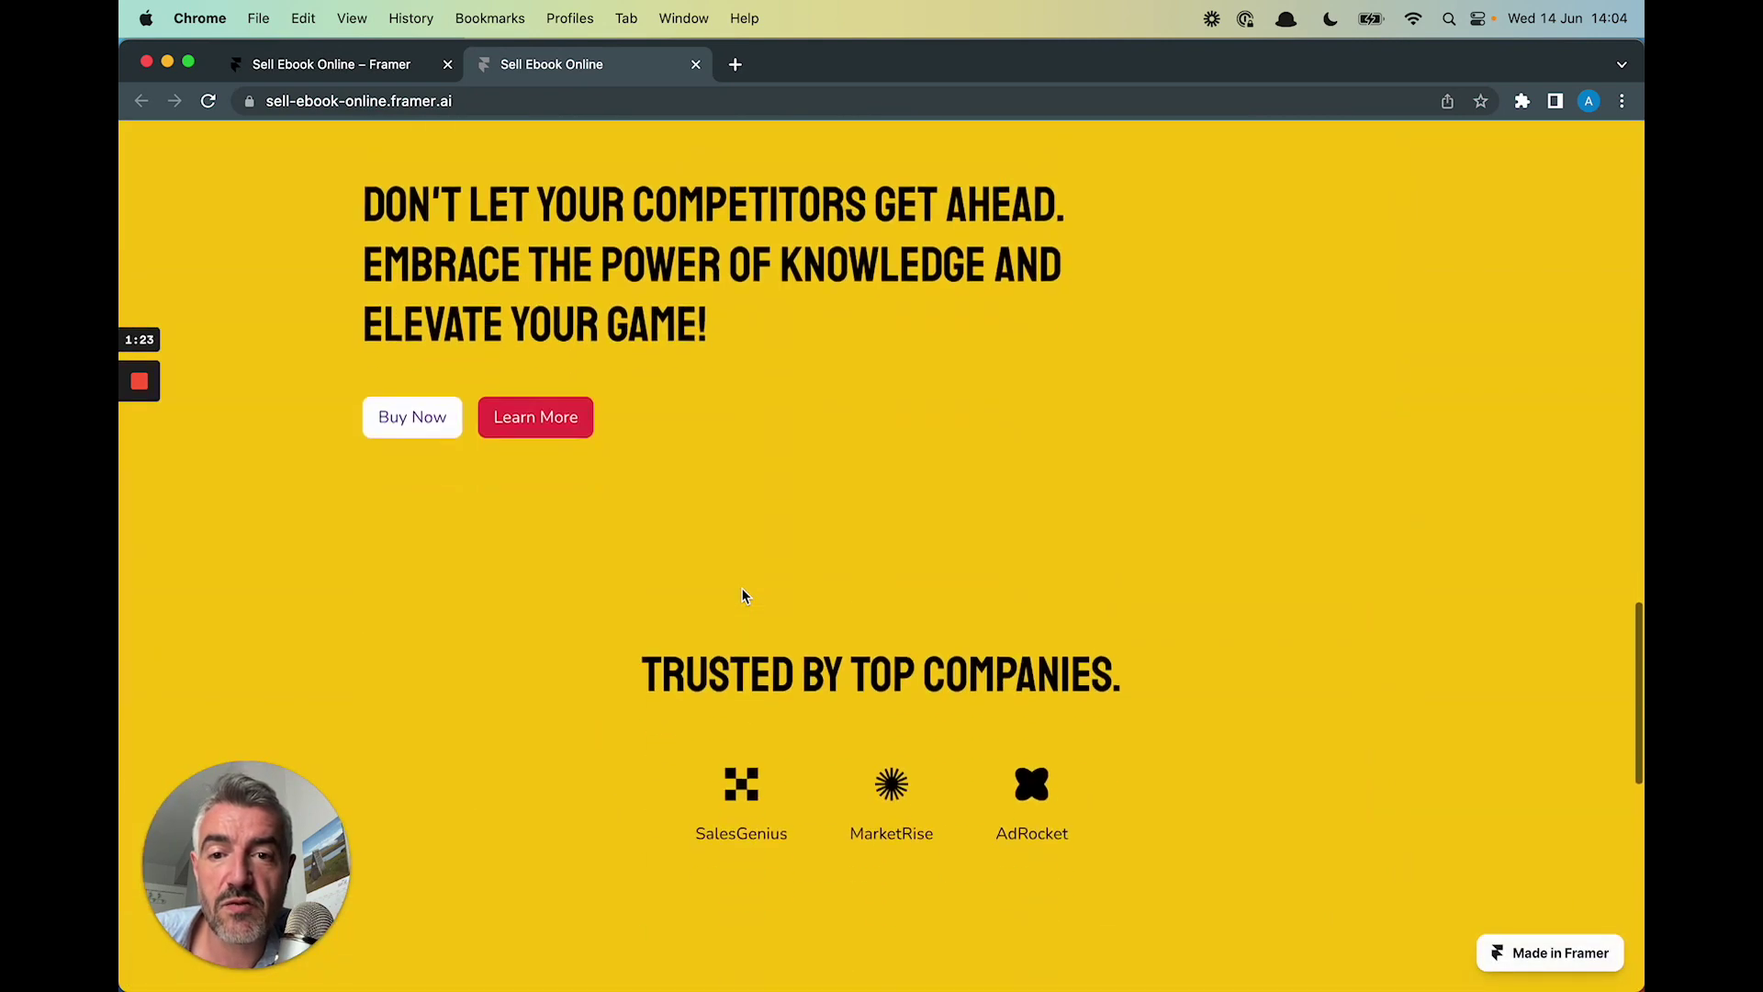
scroll(744, 597, down, 1)
click(424, 313)
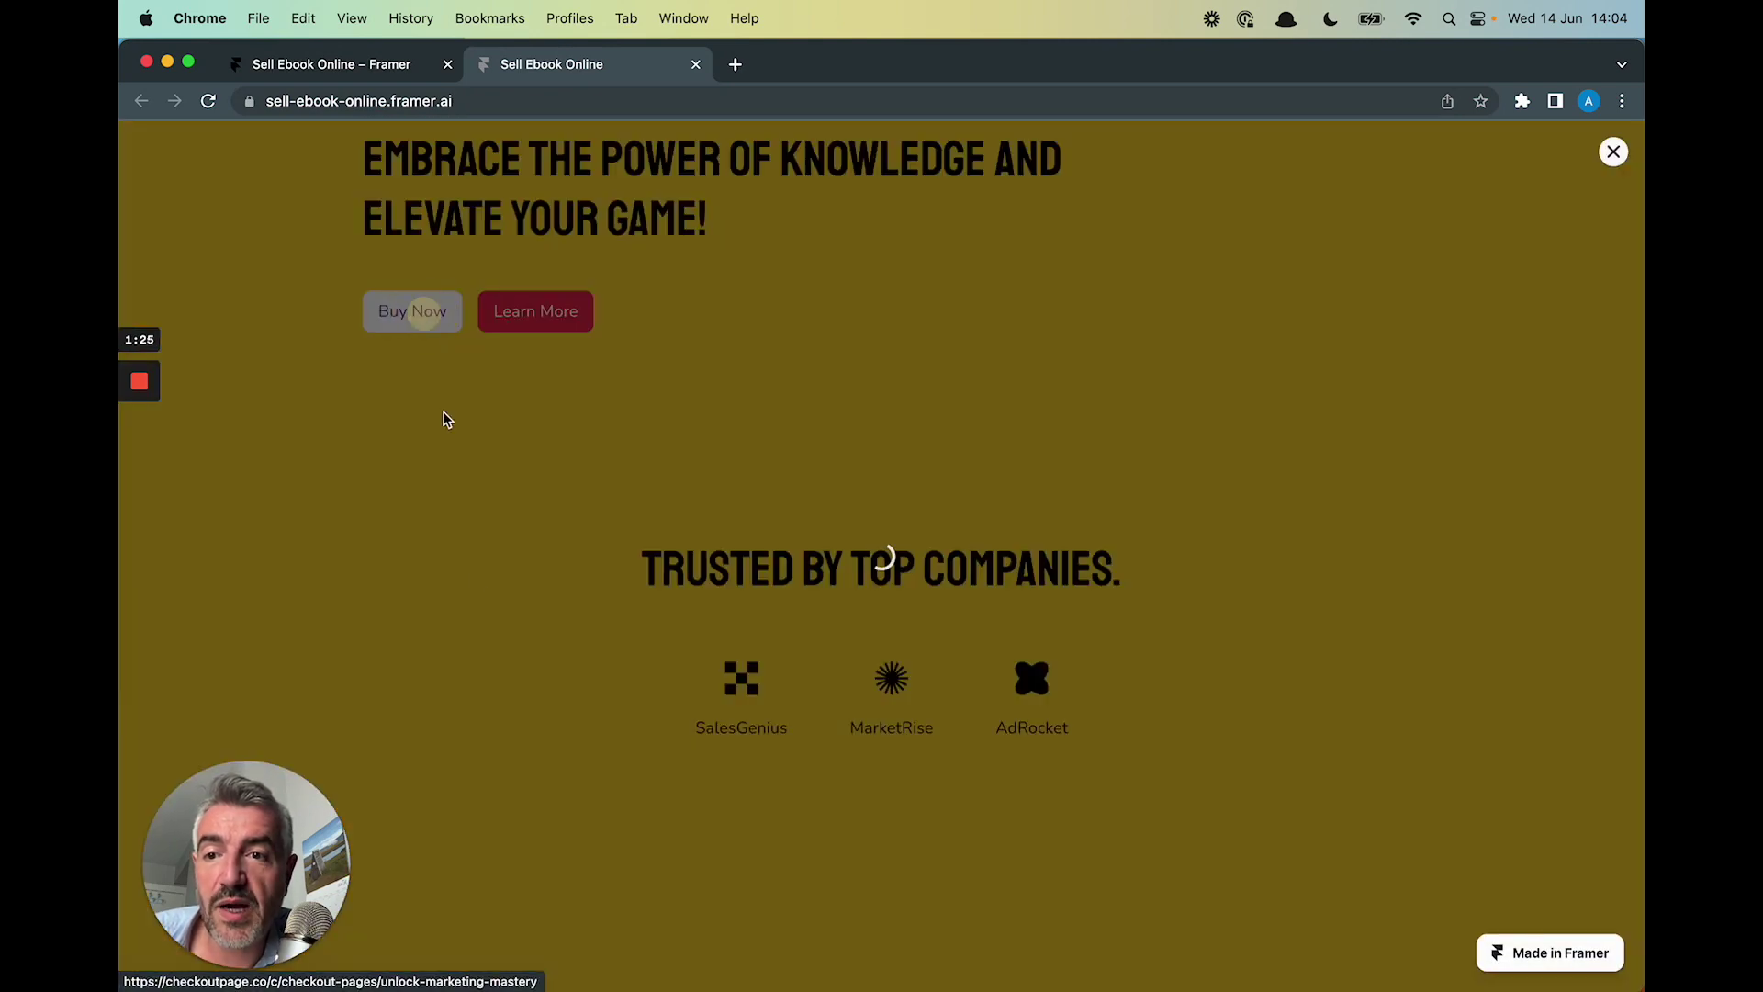